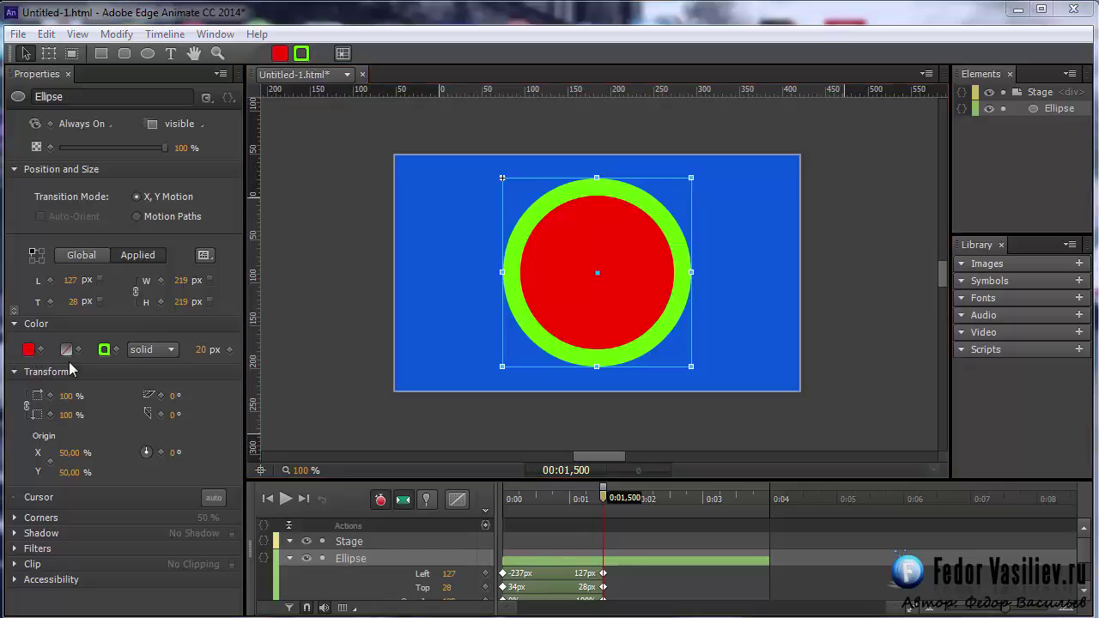
Apply a linear gradient to the ellipse's fill and set its first color stop to bright green, rgba(18,212,90,1.00)
click(67, 350)
drag(80, 363, 453, 184)
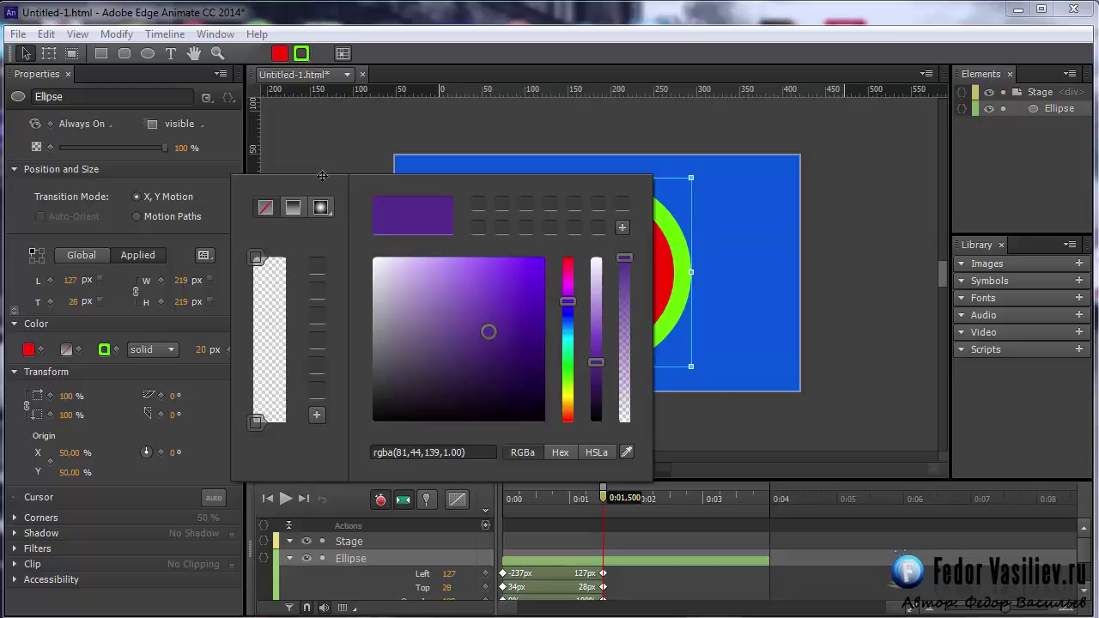
drag(322, 176, 177, 144)
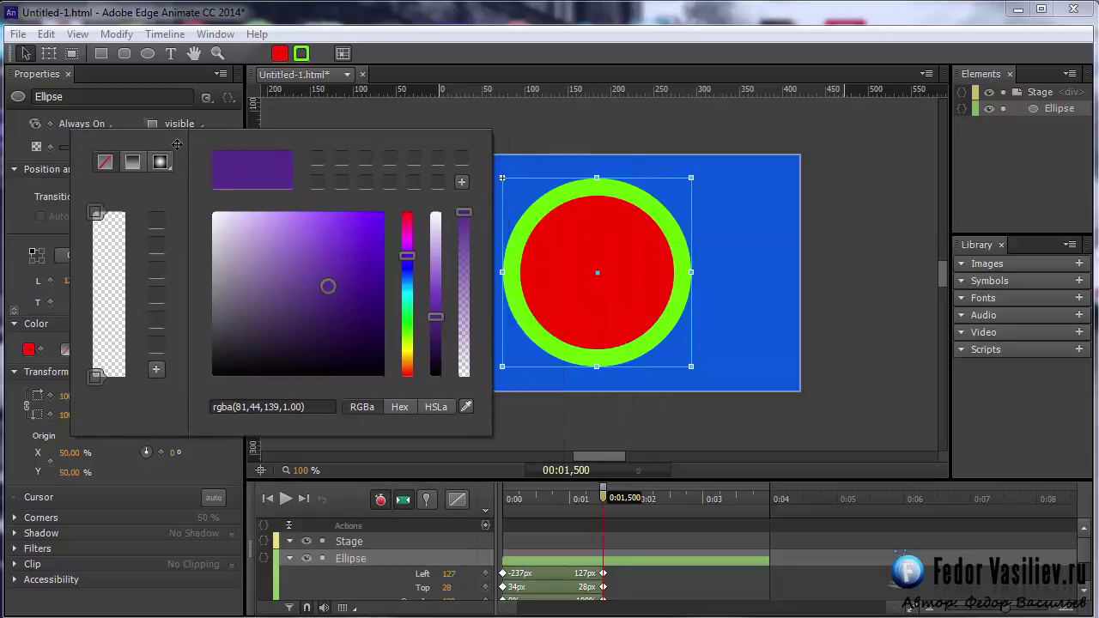
click(133, 162)
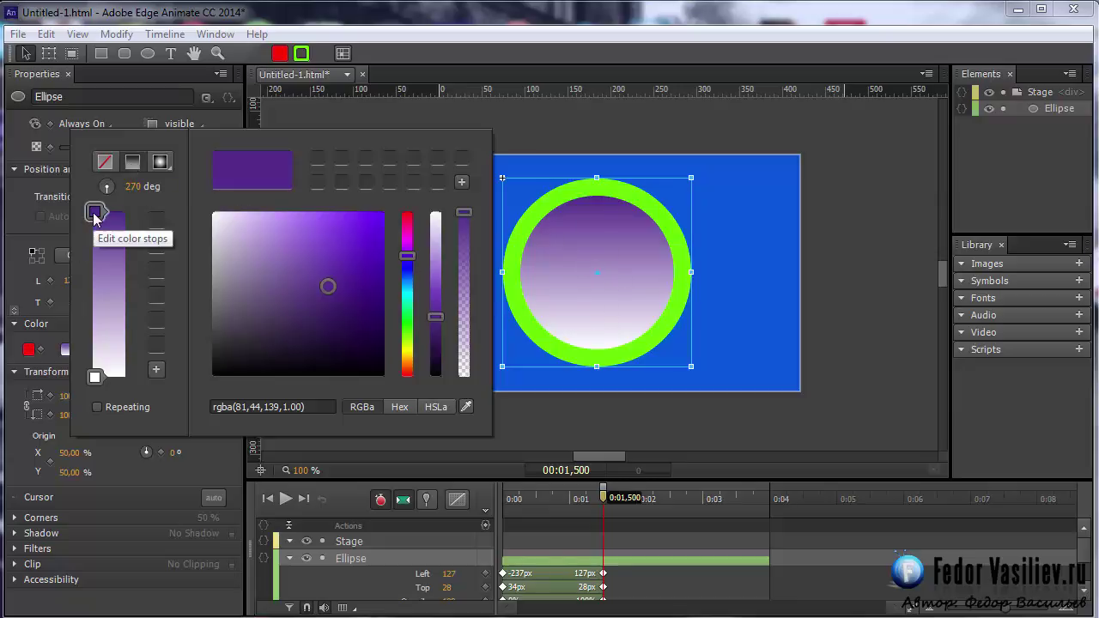
mouse_move(94, 215)
mouse_down()
mouse_move(101, 344)
mouse_move(94, 218)
mouse_up()
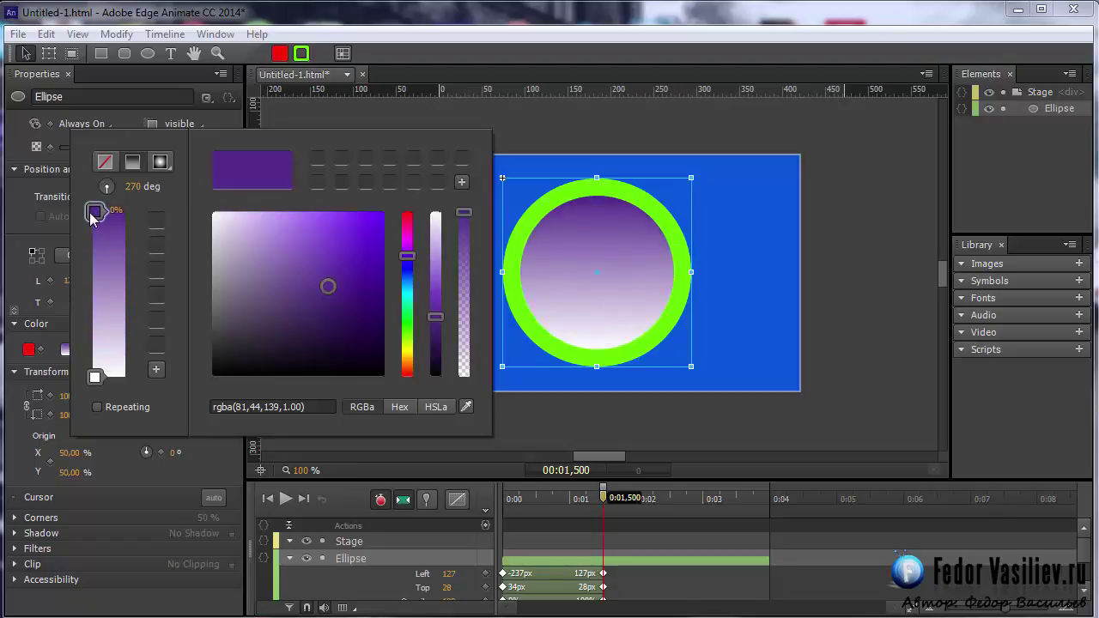
drag(328, 294, 369, 238)
scroll(383, 306, down, 10)
Set the gradient's last color stop to black, rgba(0,0,0,1.00)
mouse_move(94, 377)
mouse_down()
mouse_move(102, 269)
mouse_move(95, 376)
mouse_up()
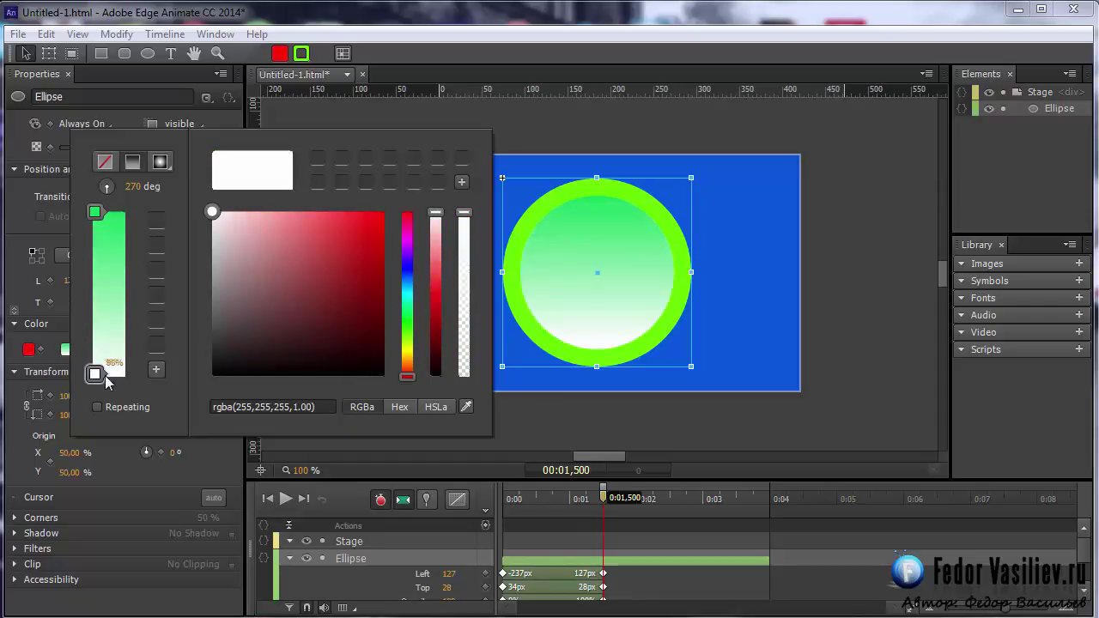
click(285, 357)
drag(287, 360, 310, 378)
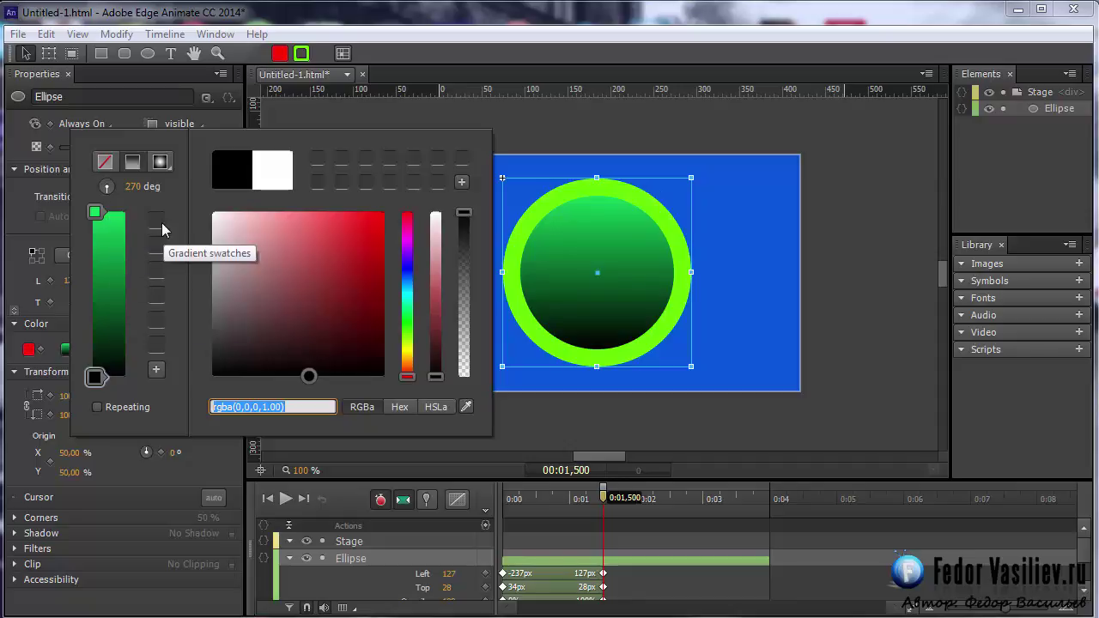
Save the green-to-black gradient as a swatch, reapply it, and try other linear gradient angles before settling on 270 deg
click(157, 370)
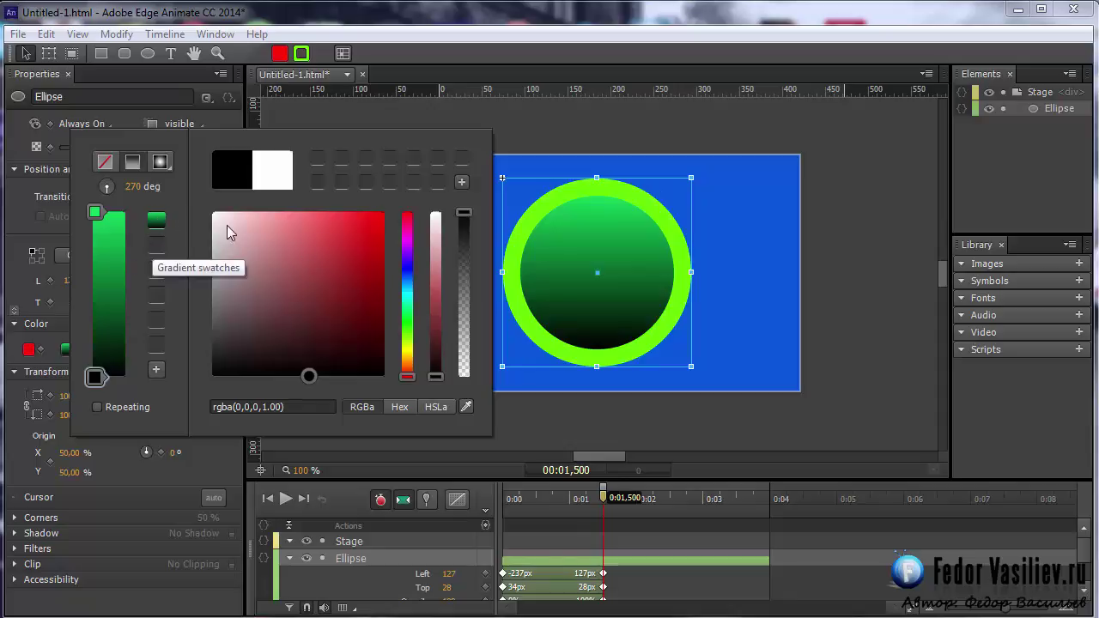
click(156, 223)
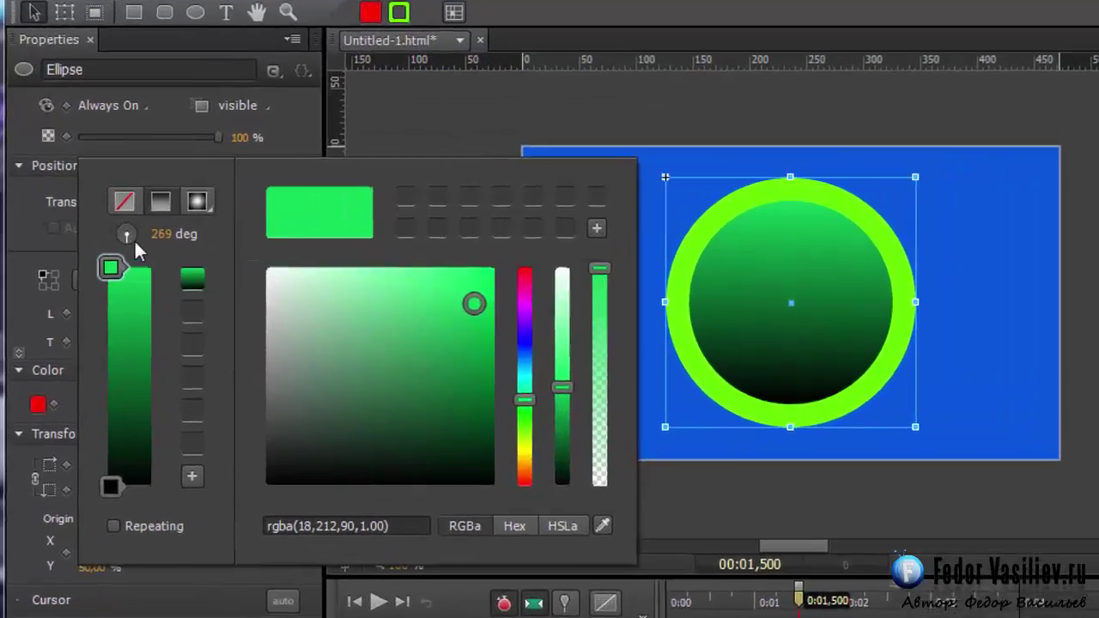
click(107, 188)
drag(158, 251, 97, 228)
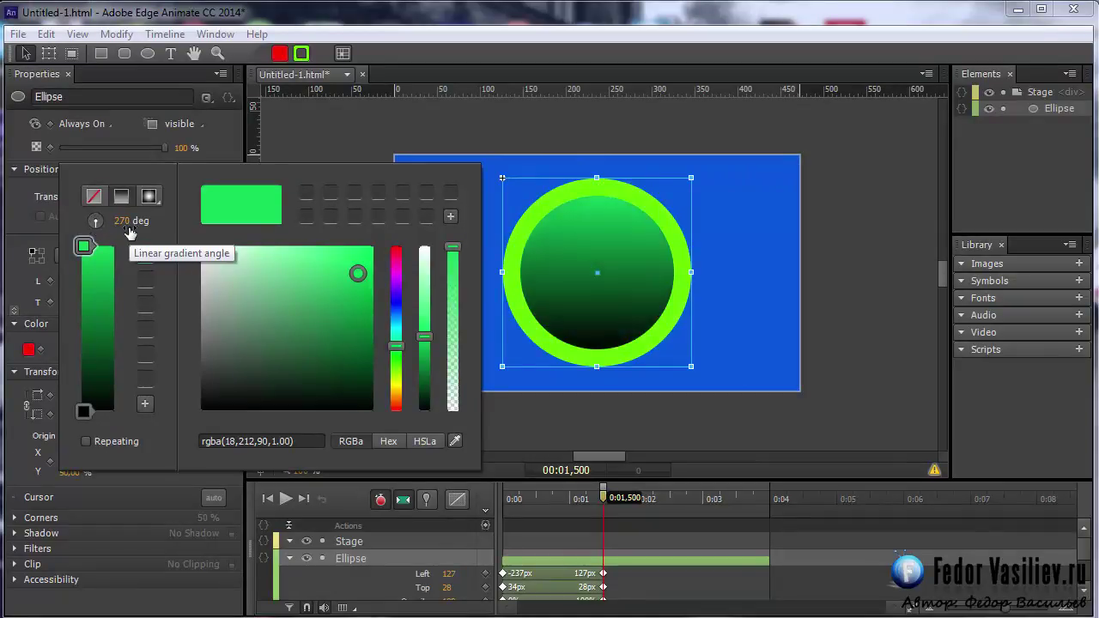
Switch the ellipse's fill to a radial gradient and position its center at X 51%, Y 48%
click(149, 197)
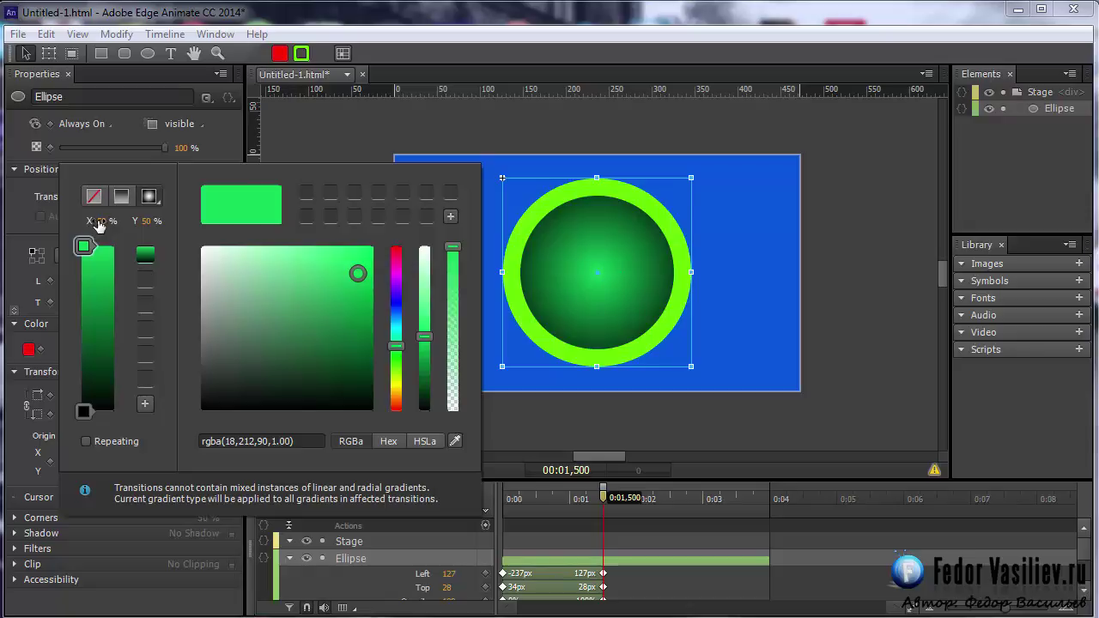
drag(98, 224, 153, 229)
click(358, 131)
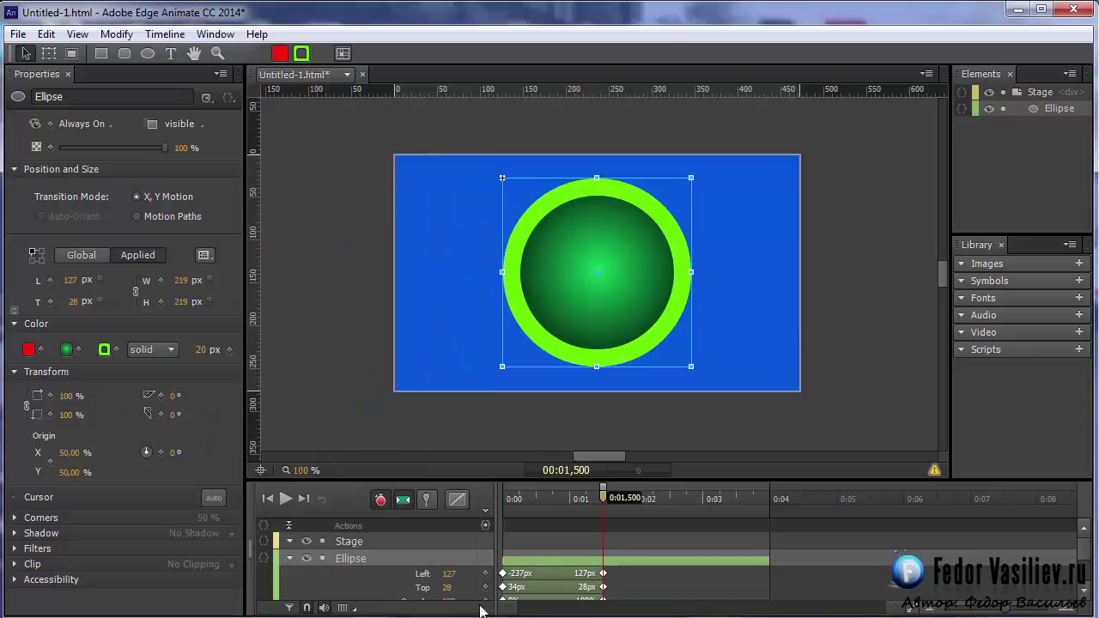
Delete the ellipse's existing transitions from the timeline and restore it to 100% opacity at a top position of 28 px
right_click(541, 563)
click(579, 600)
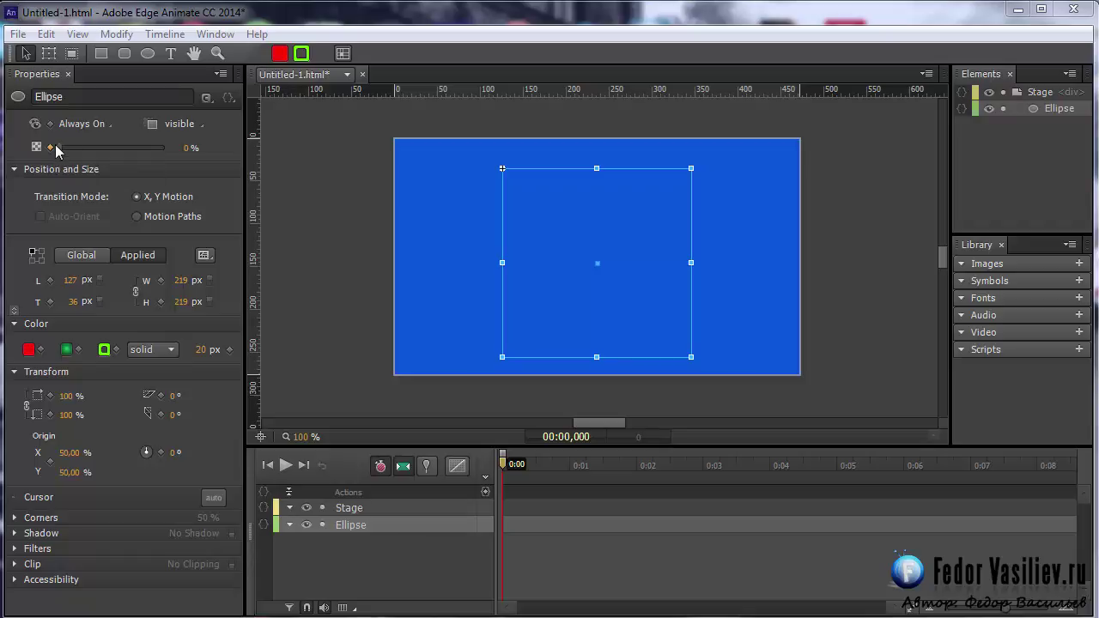
drag(59, 153, 231, 154)
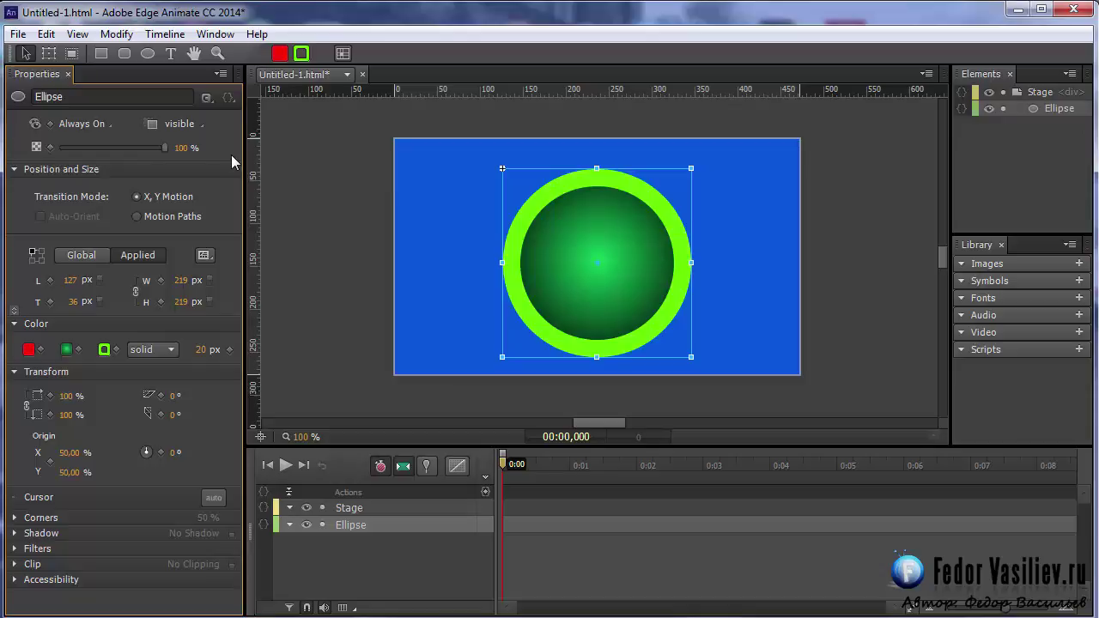
drag(629, 311, 629, 304)
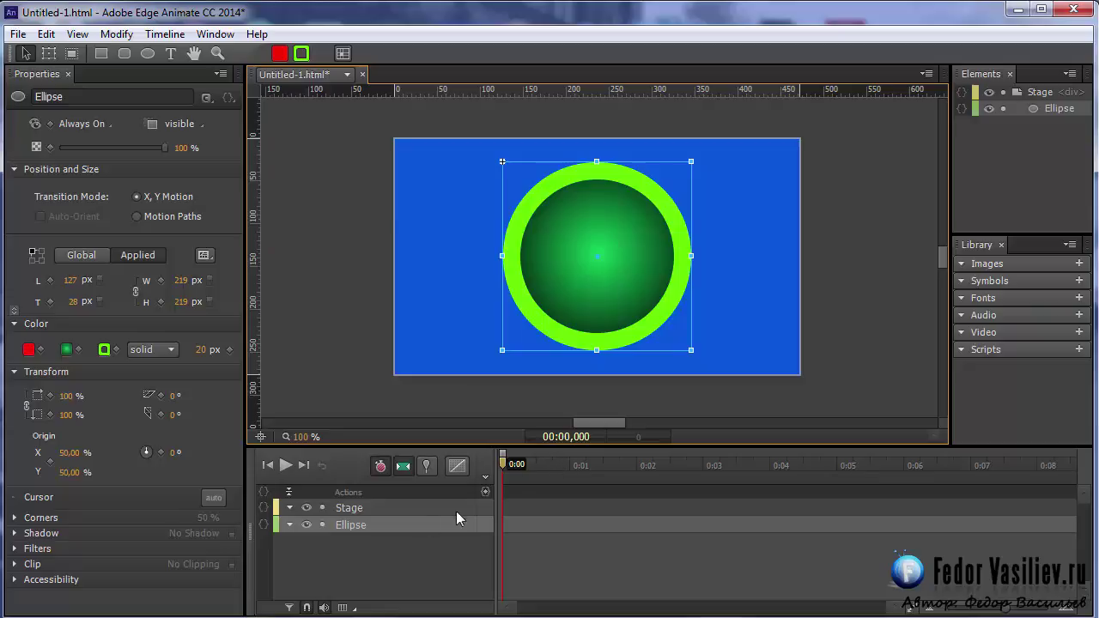
Animate the ellipse's gradient from 0:00 to 0:03 by moving the green color stop all the way to the black end
click(426, 465)
drag(503, 468, 708, 493)
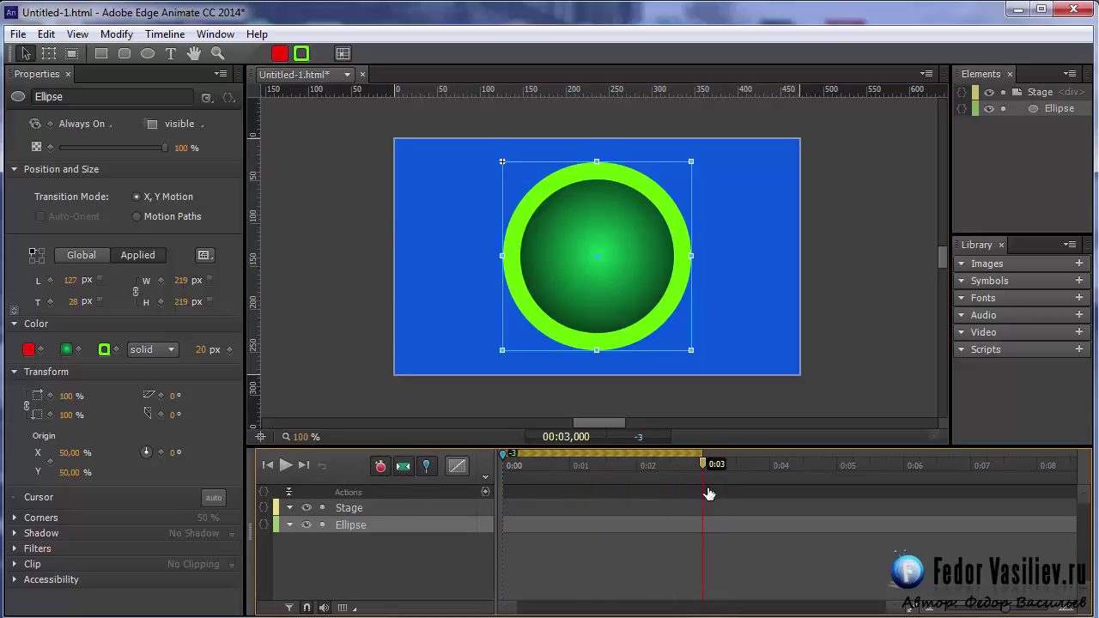
click(66, 349)
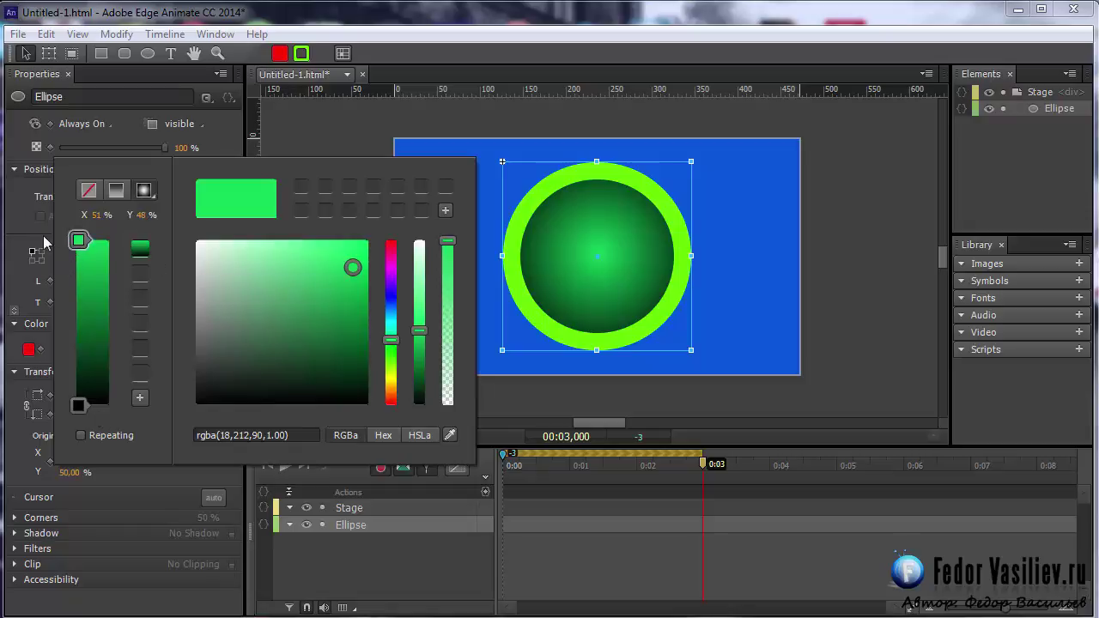
drag(74, 242, 48, 412)
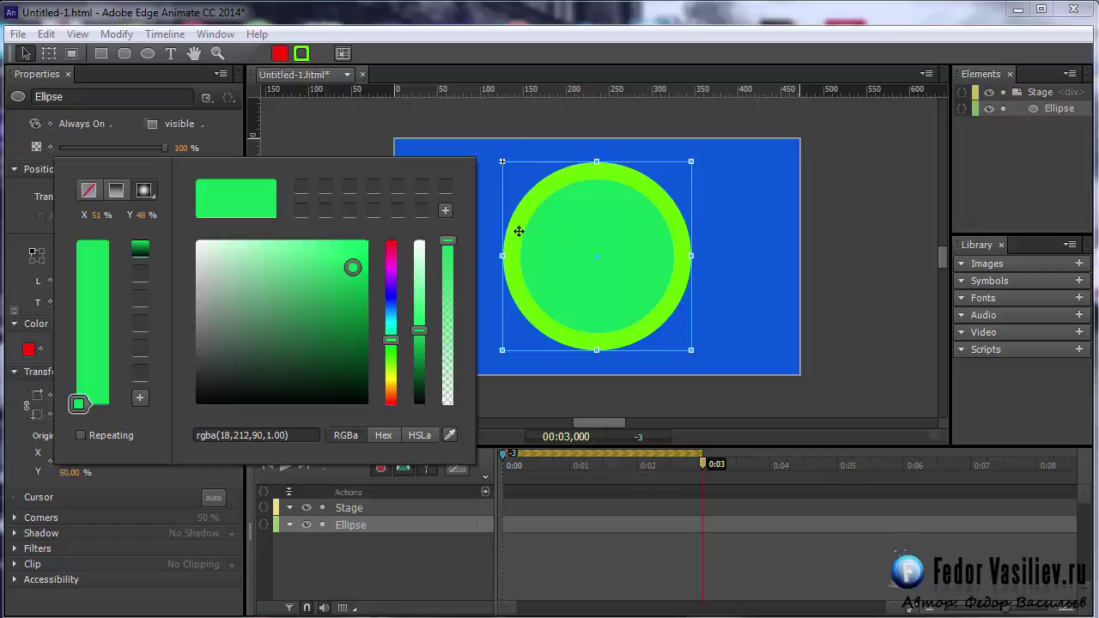
click(348, 141)
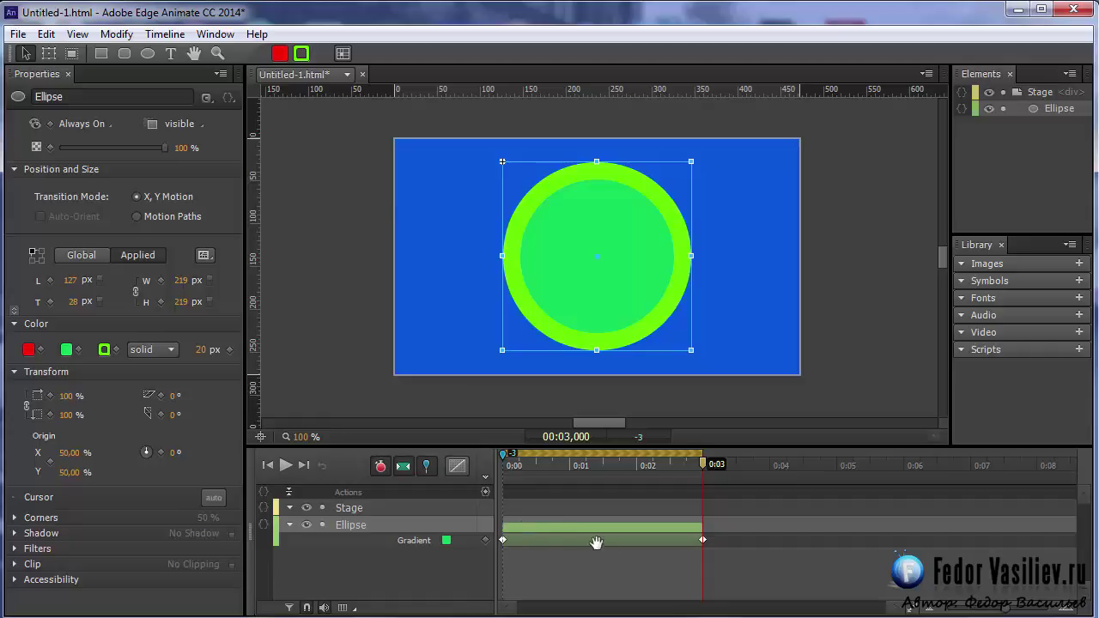
Shorten the gradient transition to end at 0:01,750, preview it, and shorten it further to just over one second
click(285, 464)
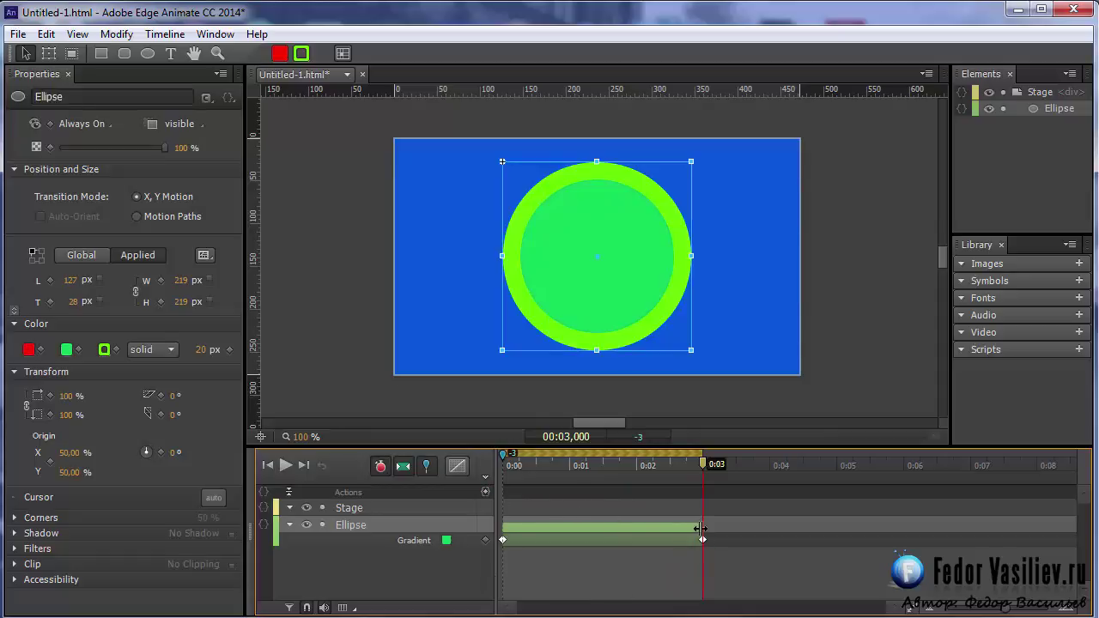
drag(701, 528, 619, 526)
click(527, 463)
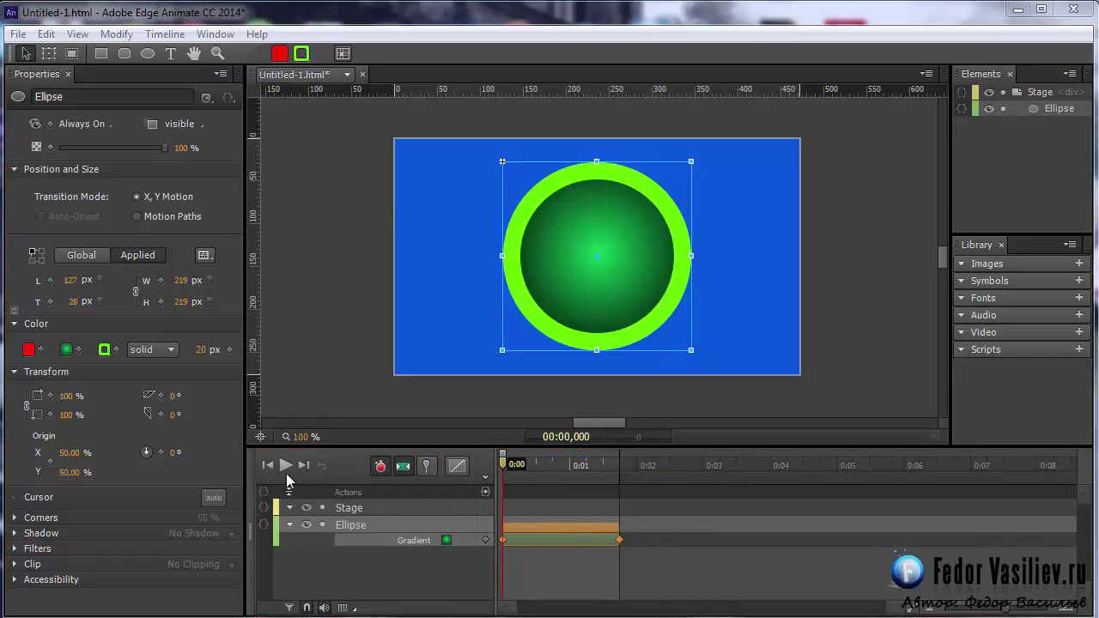
click(285, 464)
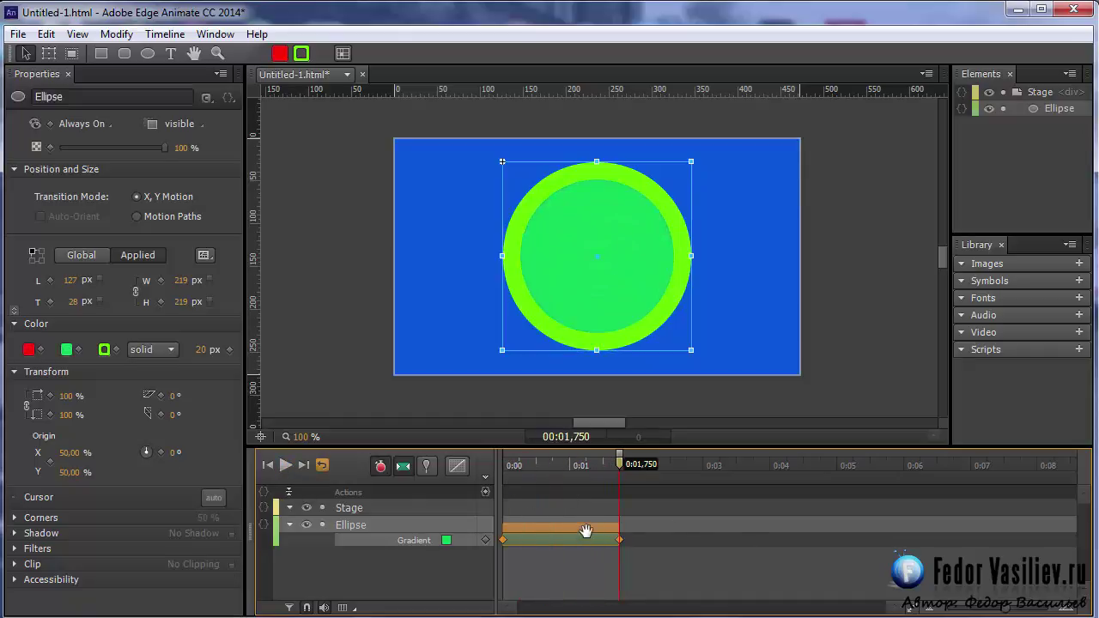
drag(617, 527, 576, 529)
click(533, 465)
drag(533, 464, 502, 466)
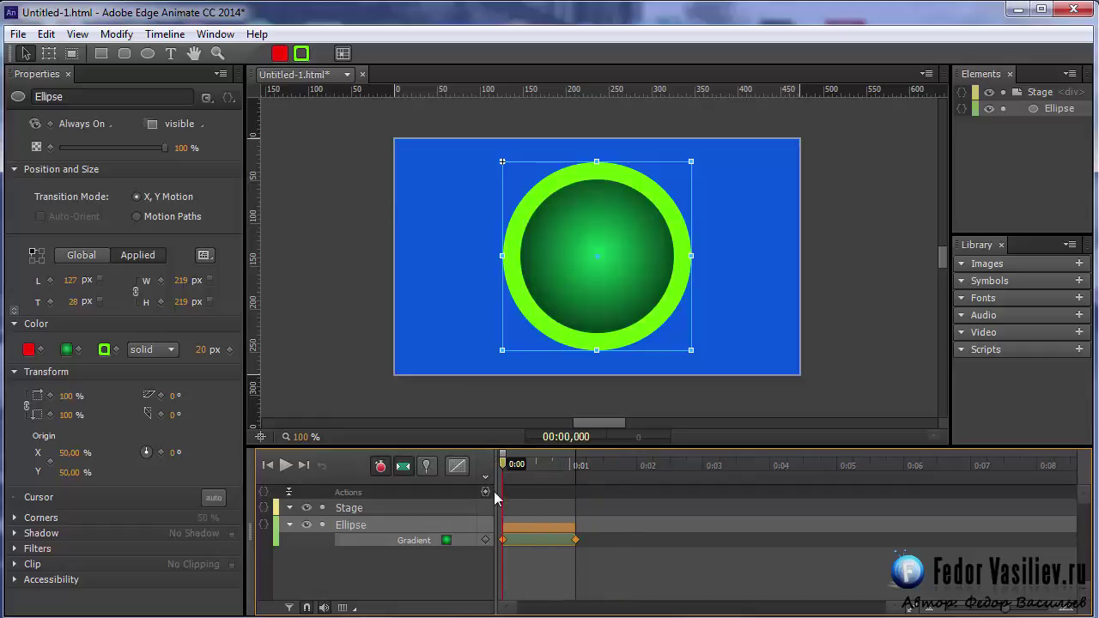
Apply Ease In Elastic easing to the gradient transition and extend it to end at 0:02,842, previewing both changes
click(457, 465)
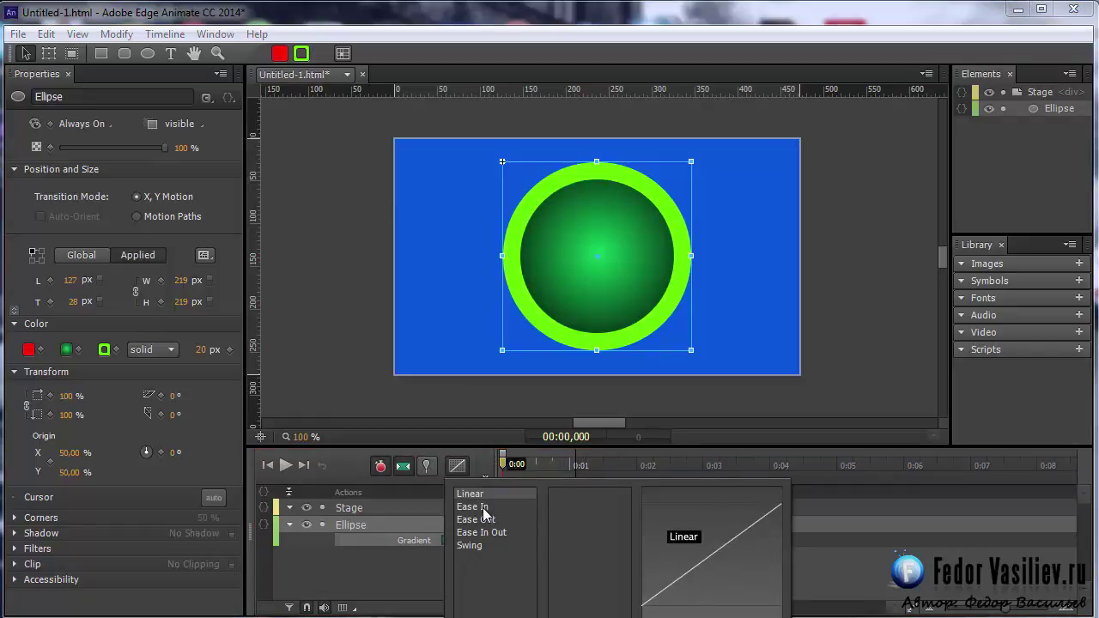
mouse_move(484, 509)
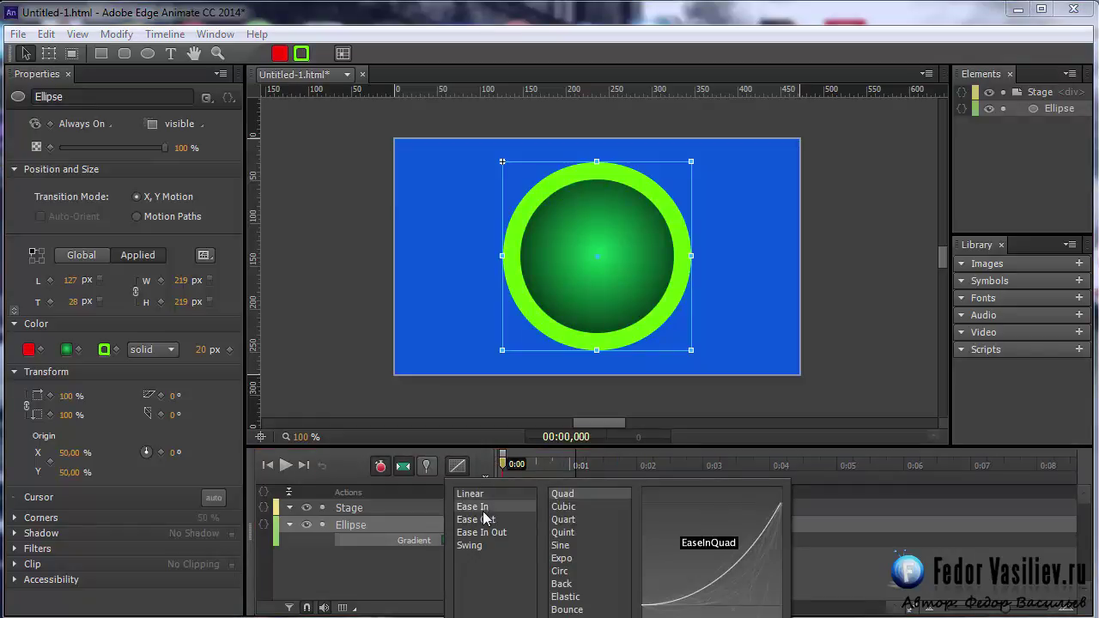
click(564, 597)
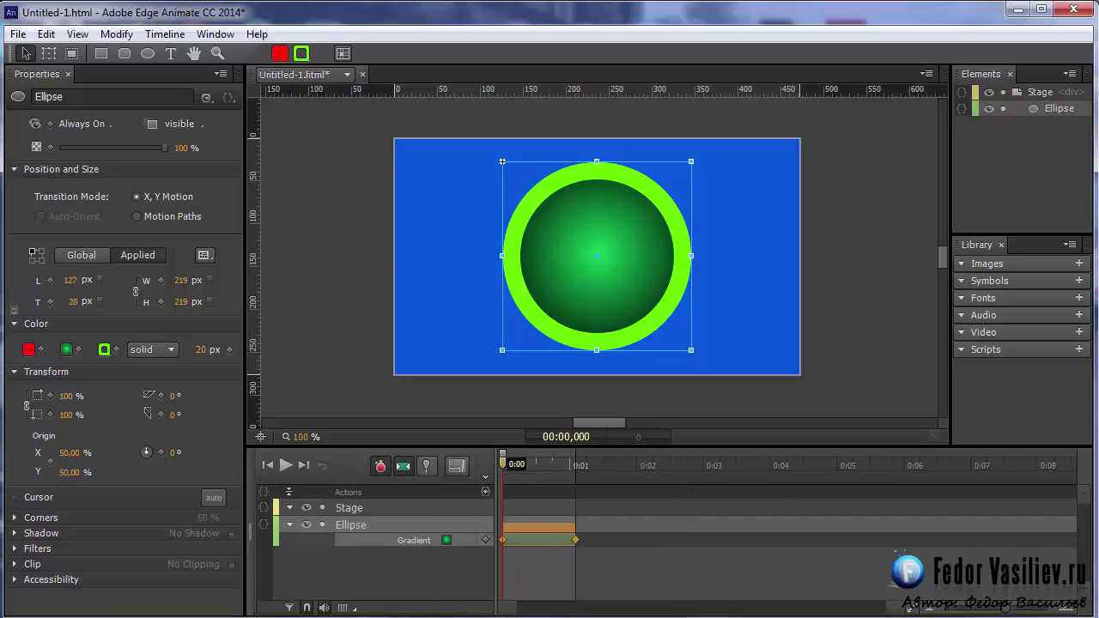
click(289, 464)
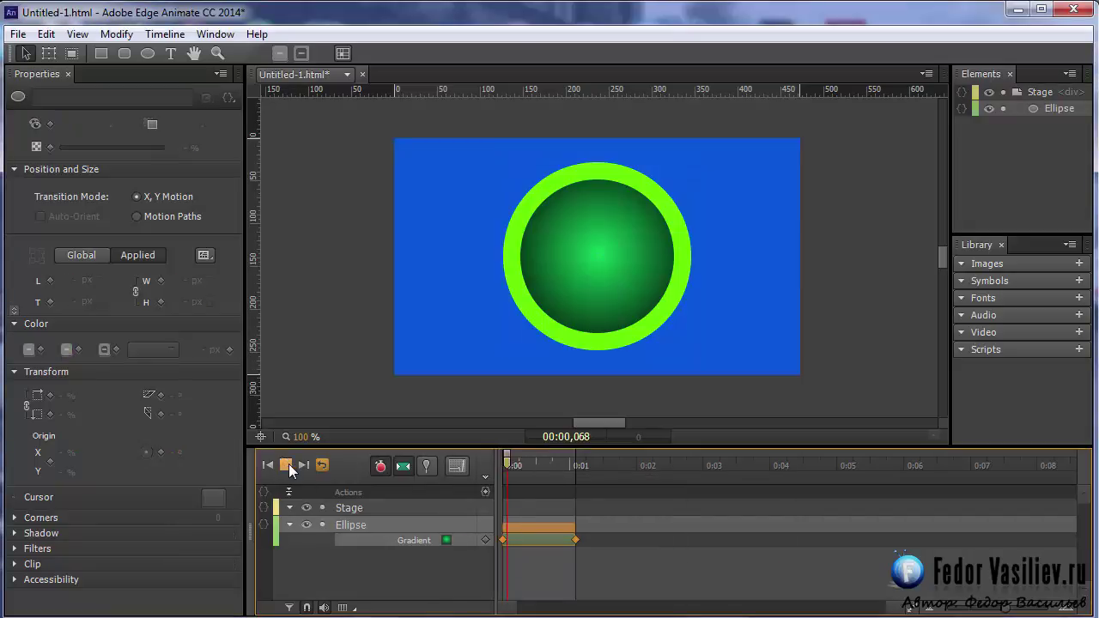
drag(574, 462, 503, 461)
drag(575, 529, 692, 528)
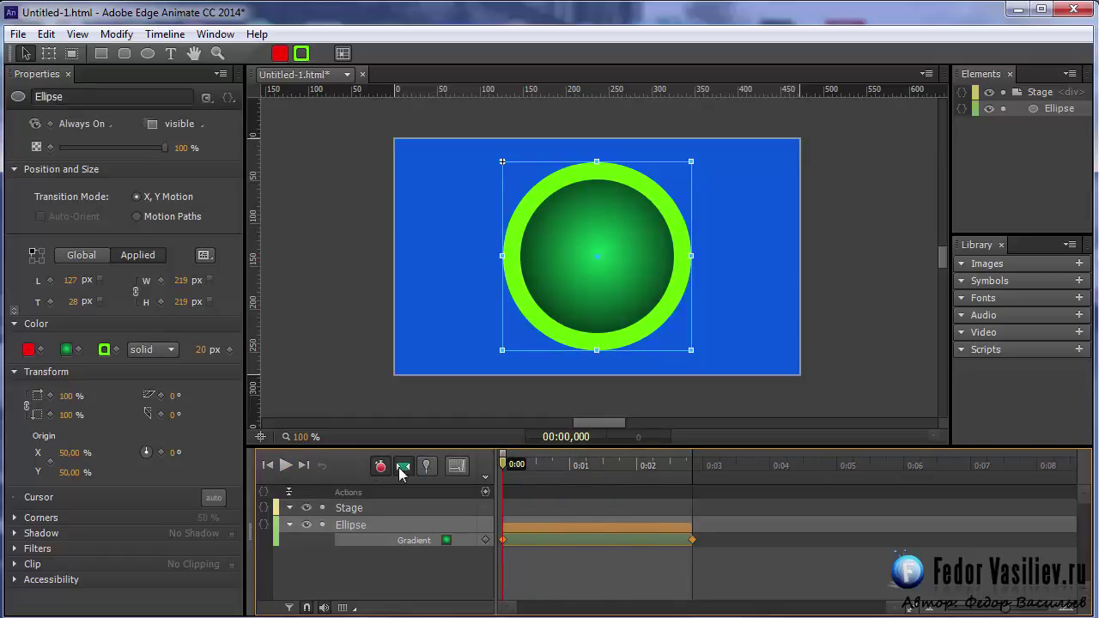
click(285, 465)
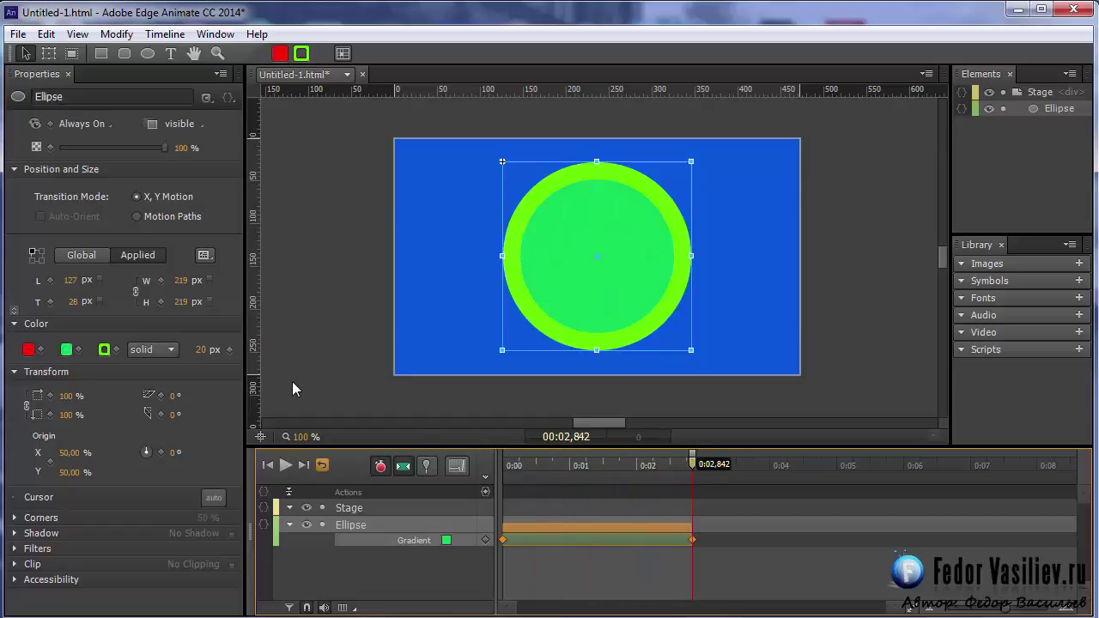
Change the gradient transition's easing to Ease Out Back and preview the animation
click(457, 465)
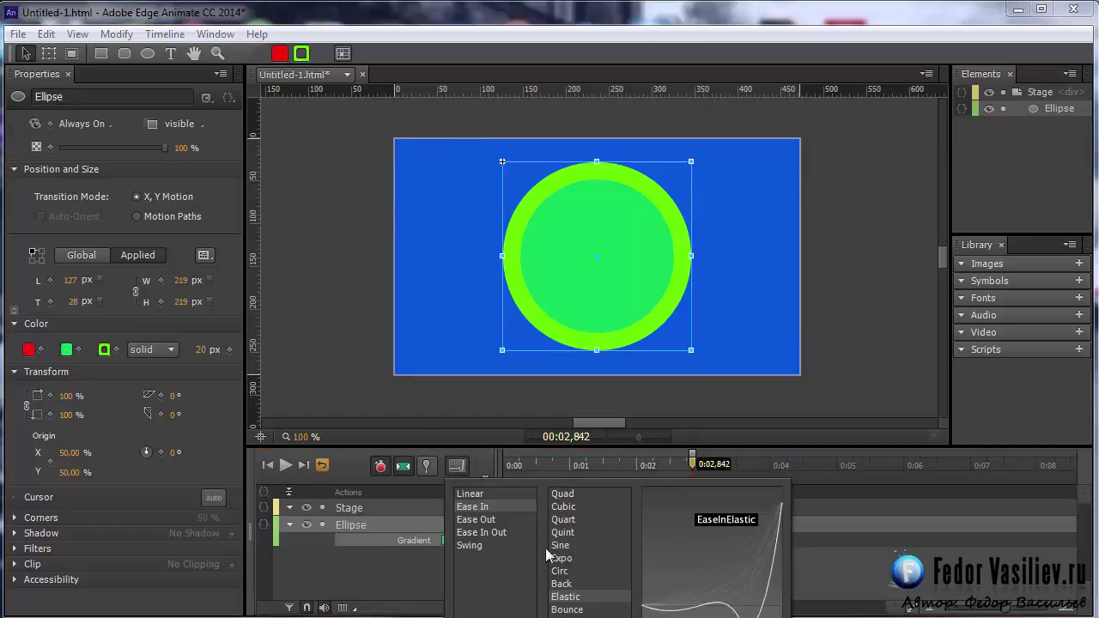
click(479, 523)
click(560, 585)
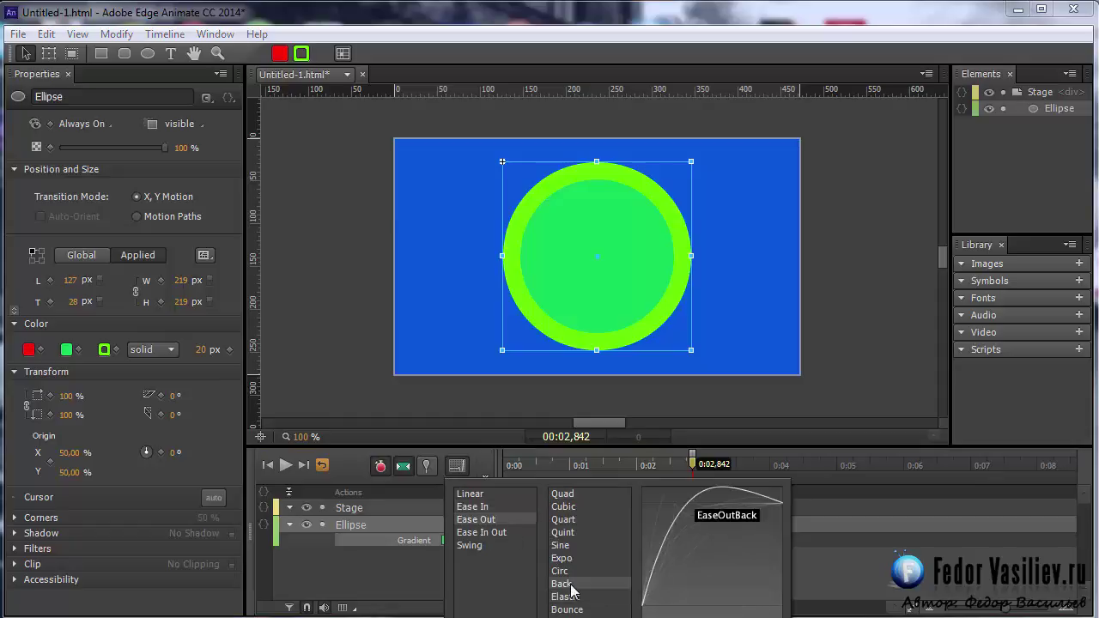
click(321, 483)
click(285, 464)
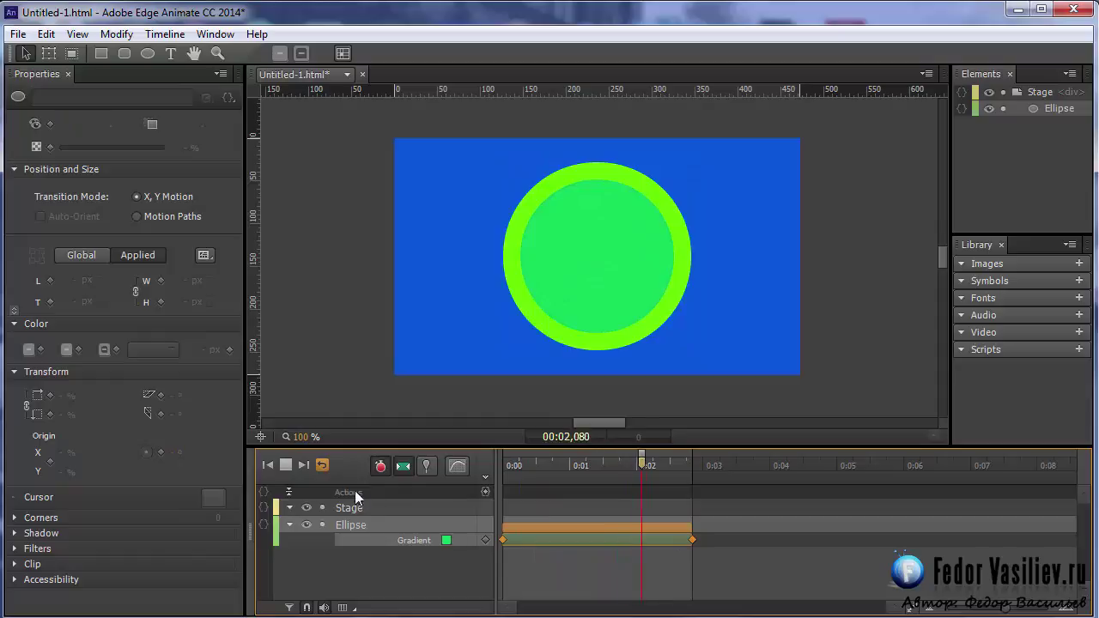
key(space)
Shorten the gradient transition to end at 0:01,596, play and scrub through it, and return the playhead to 0:00
drag(692, 528, 609, 528)
click(284, 465)
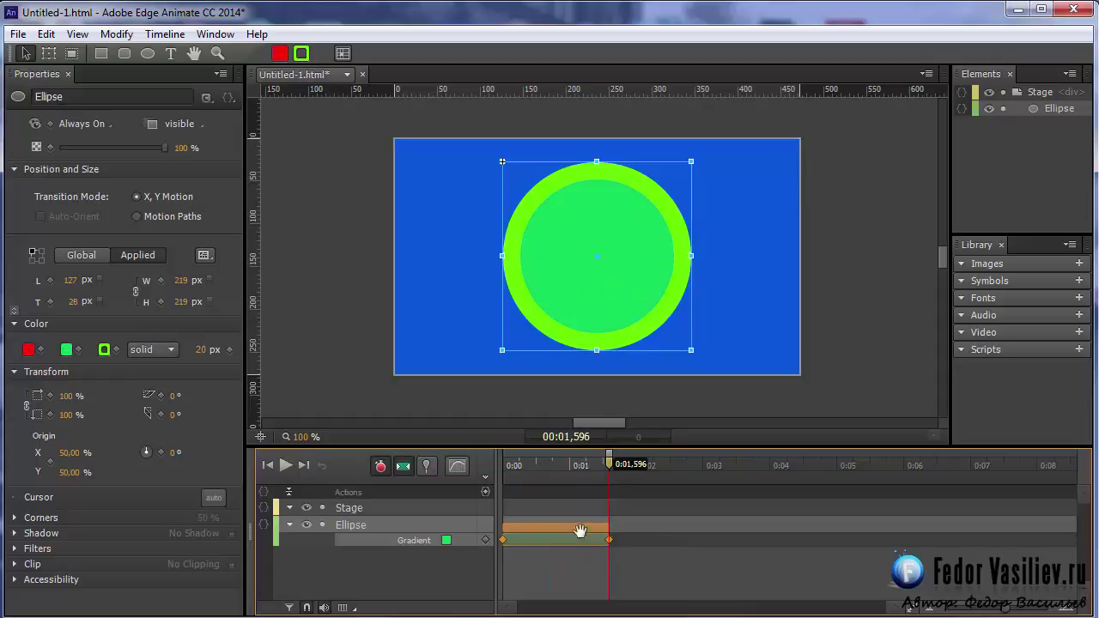
drag(610, 462, 502, 499)
drag(503, 460, 612, 506)
drag(608, 464, 496, 471)
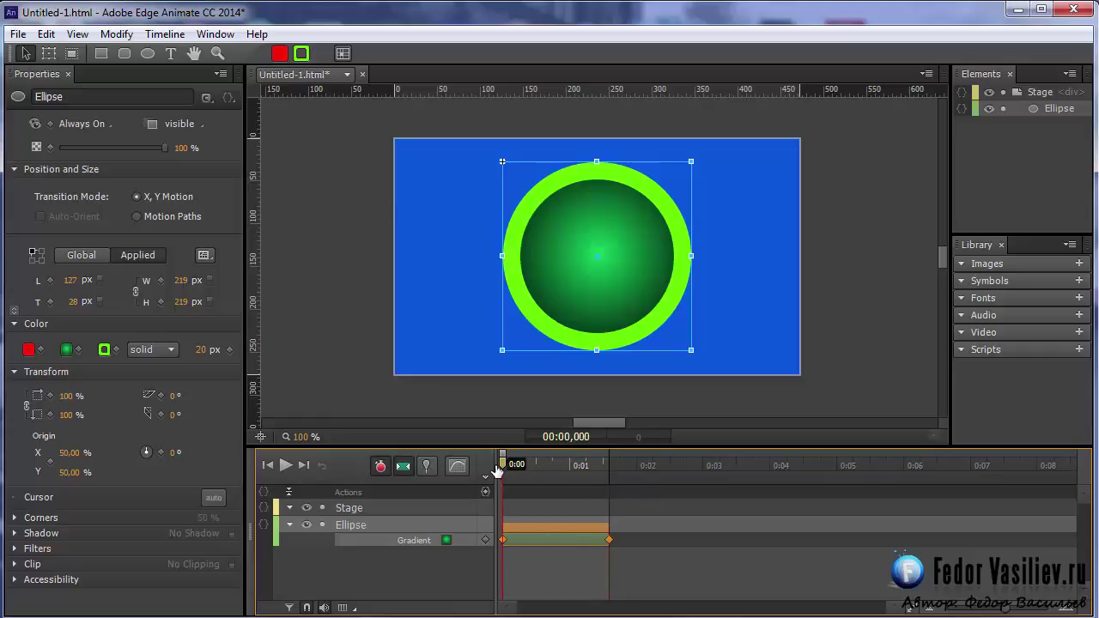
Copy the ellipse's gradient transition on the timeline
right_click(552, 530)
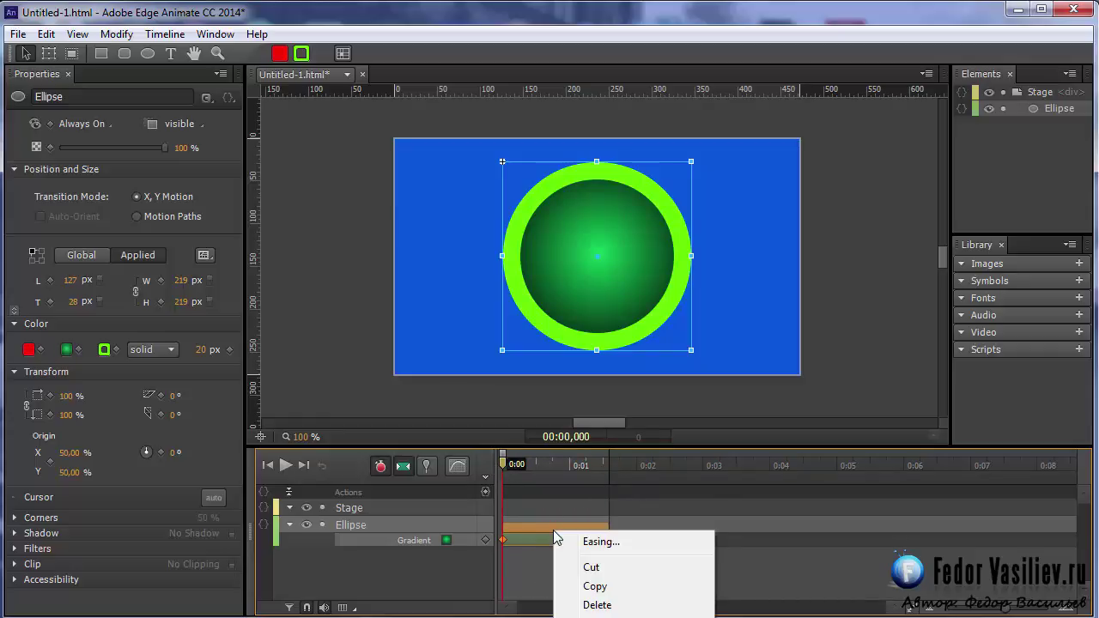
click(594, 586)
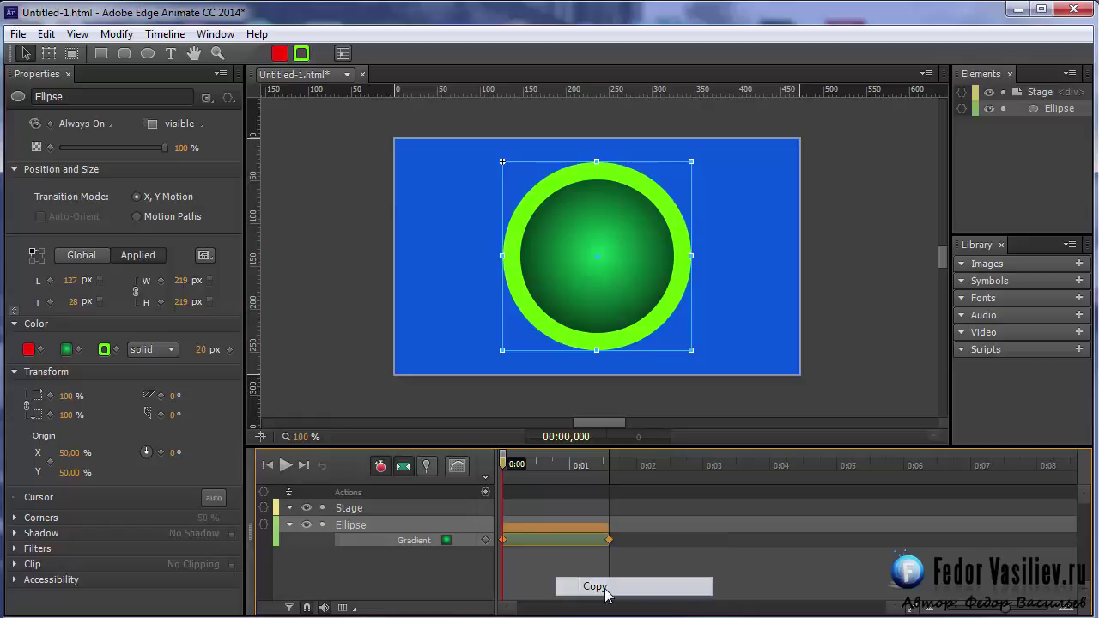
Paste the copied gradient transition onto the ellipse at 0:01,596 and play the animation from 0:00
drag(503, 463, 613, 468)
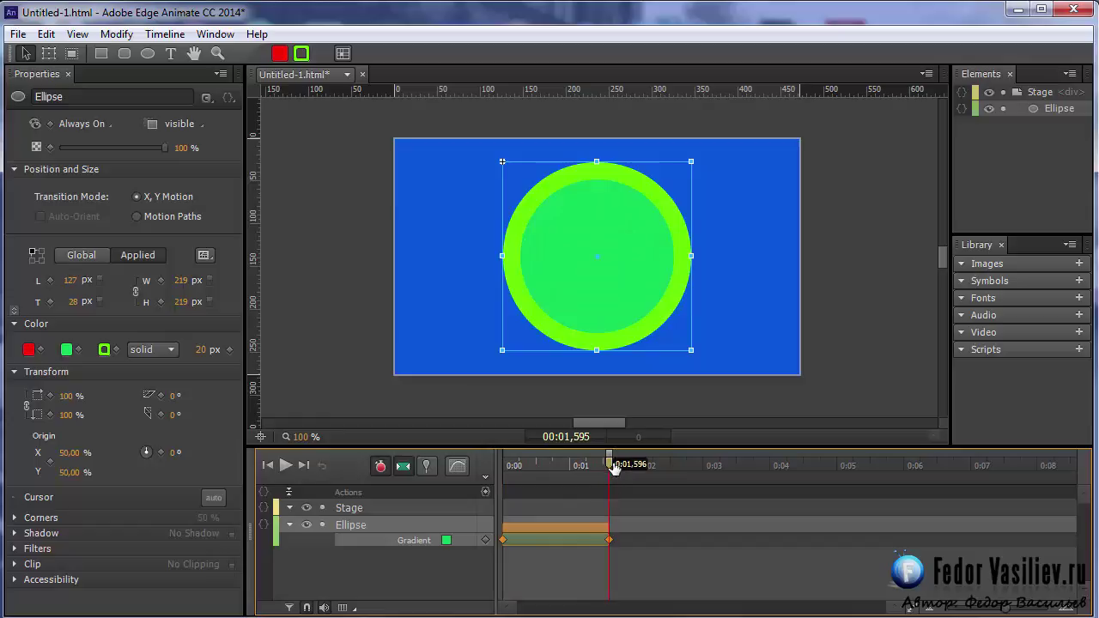
right_click(617, 532)
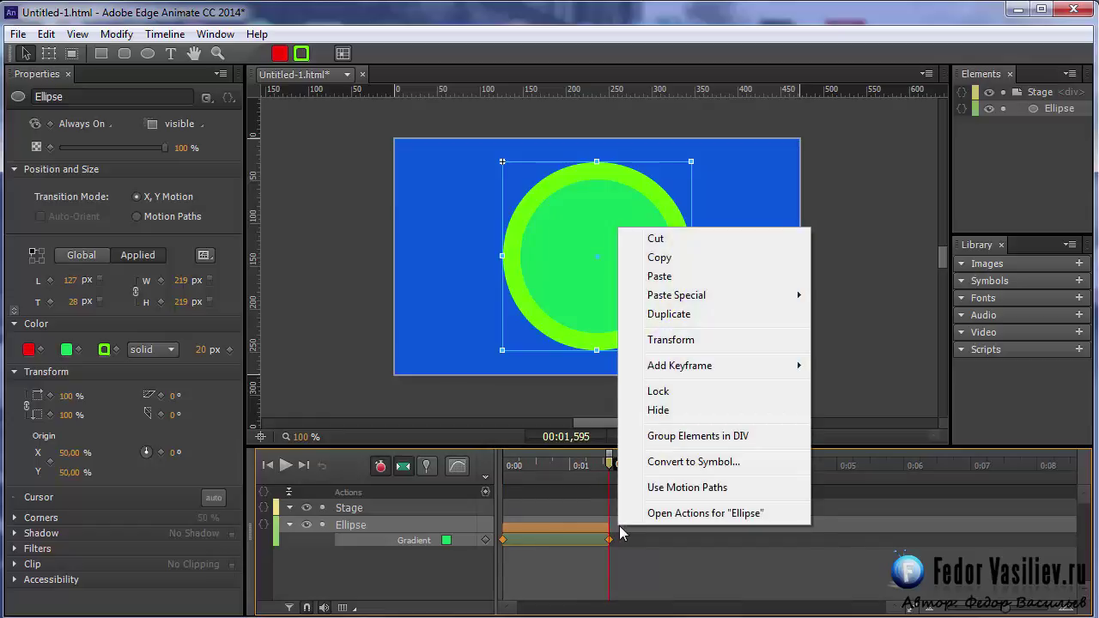
click(659, 276)
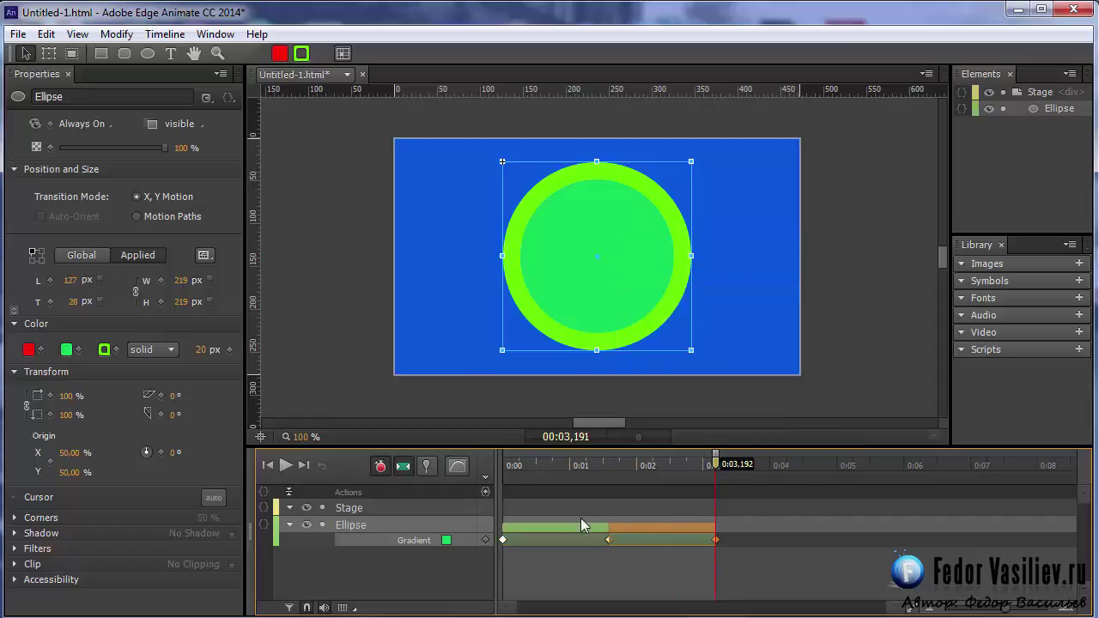
click(267, 464)
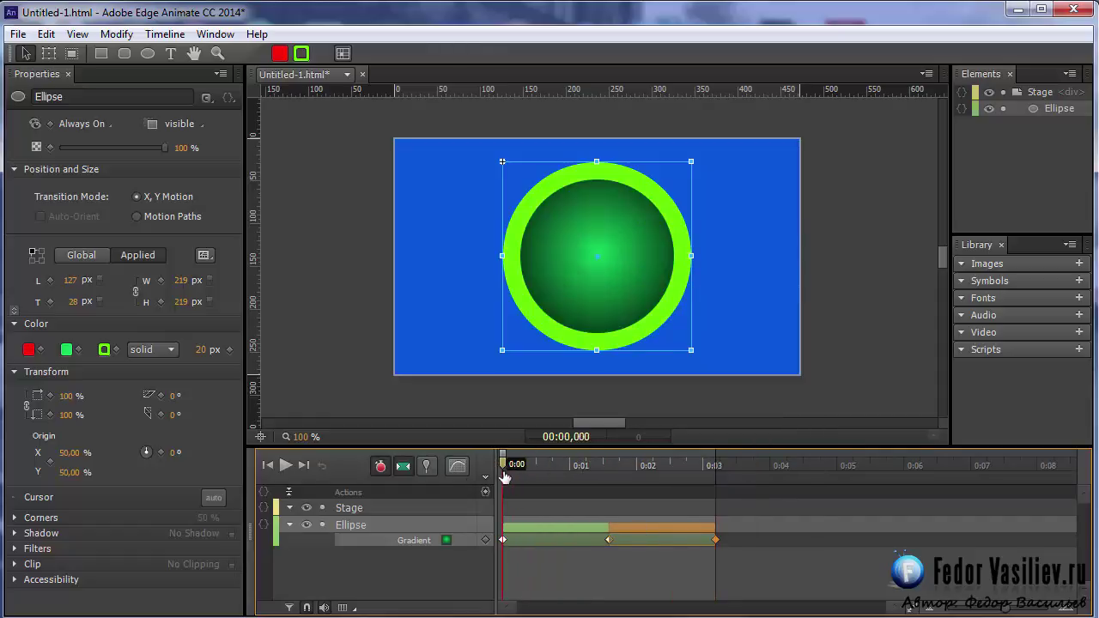
click(286, 465)
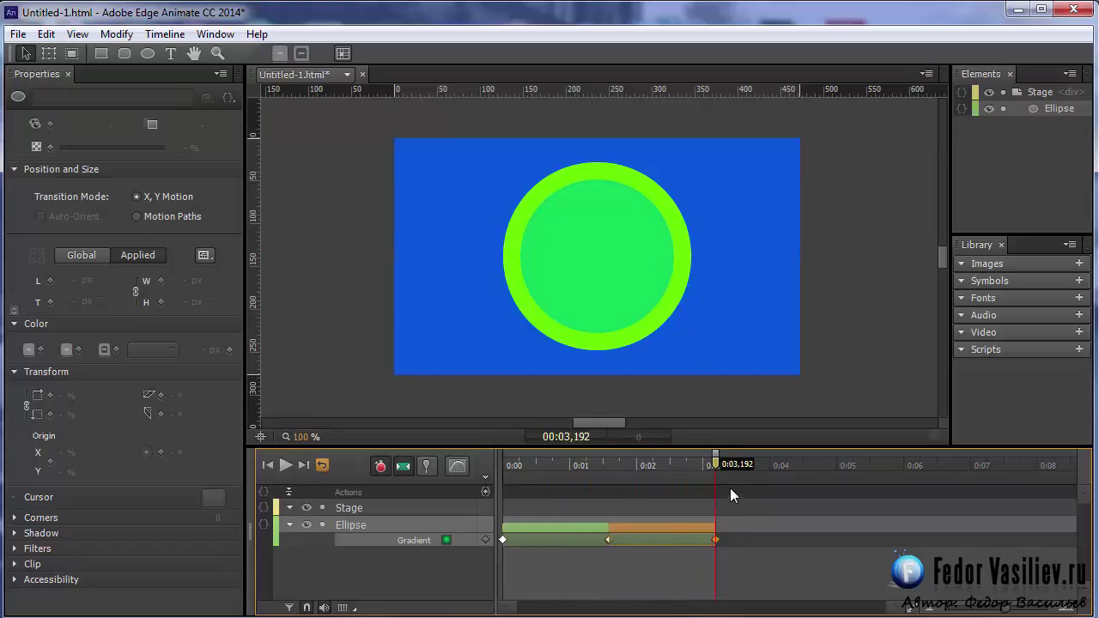
Invert the ellipse's second gradient transition and play the animation from the start
right_click(665, 530)
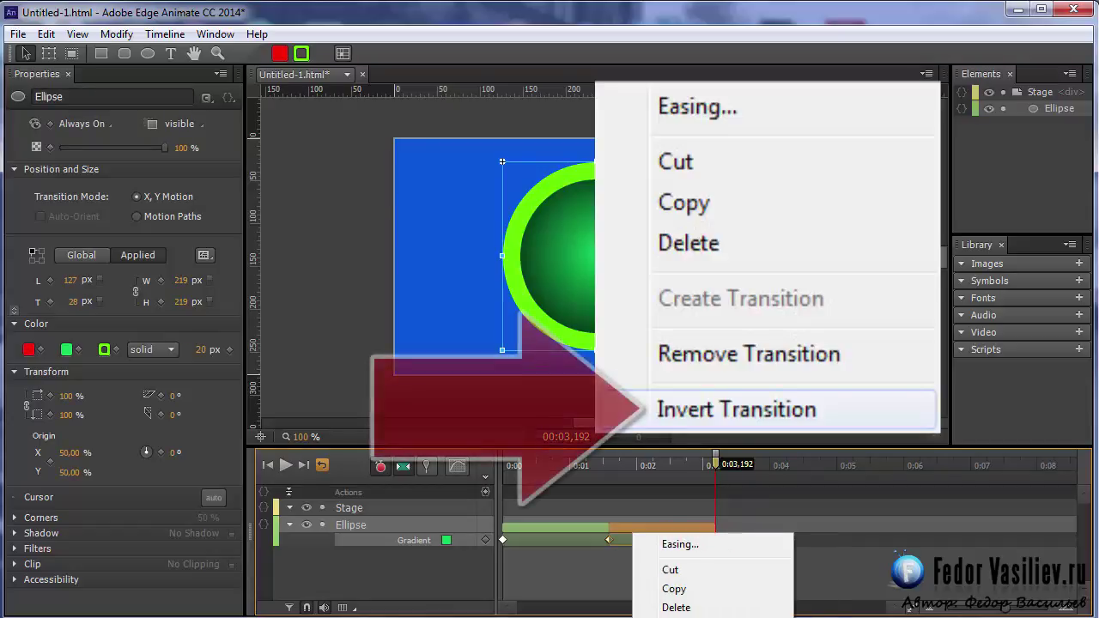
click(687, 617)
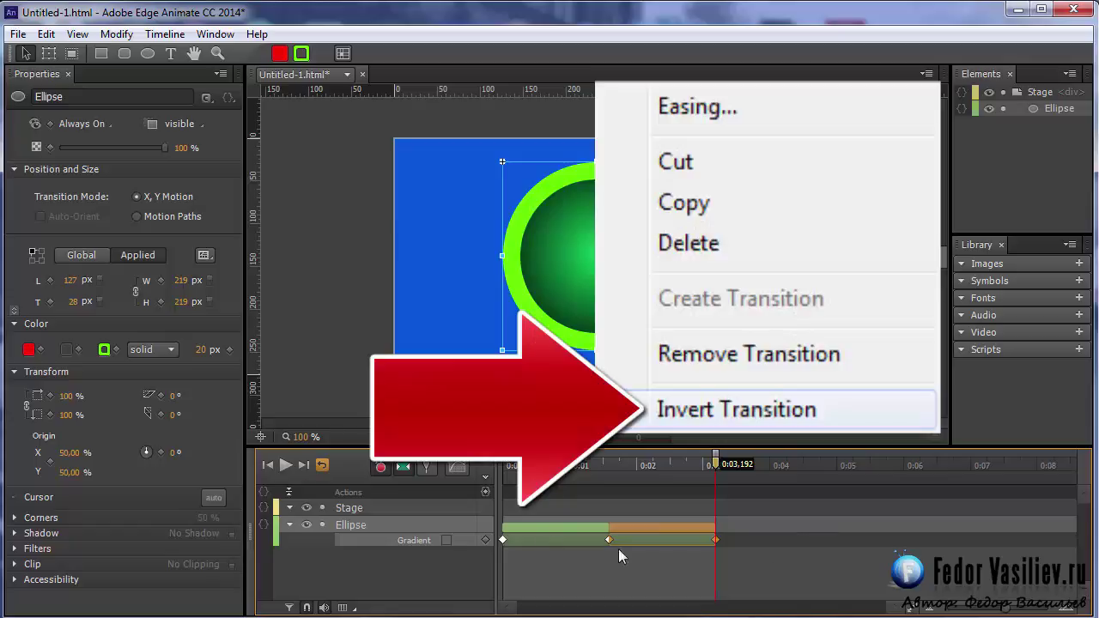
drag(662, 465, 493, 472)
click(279, 464)
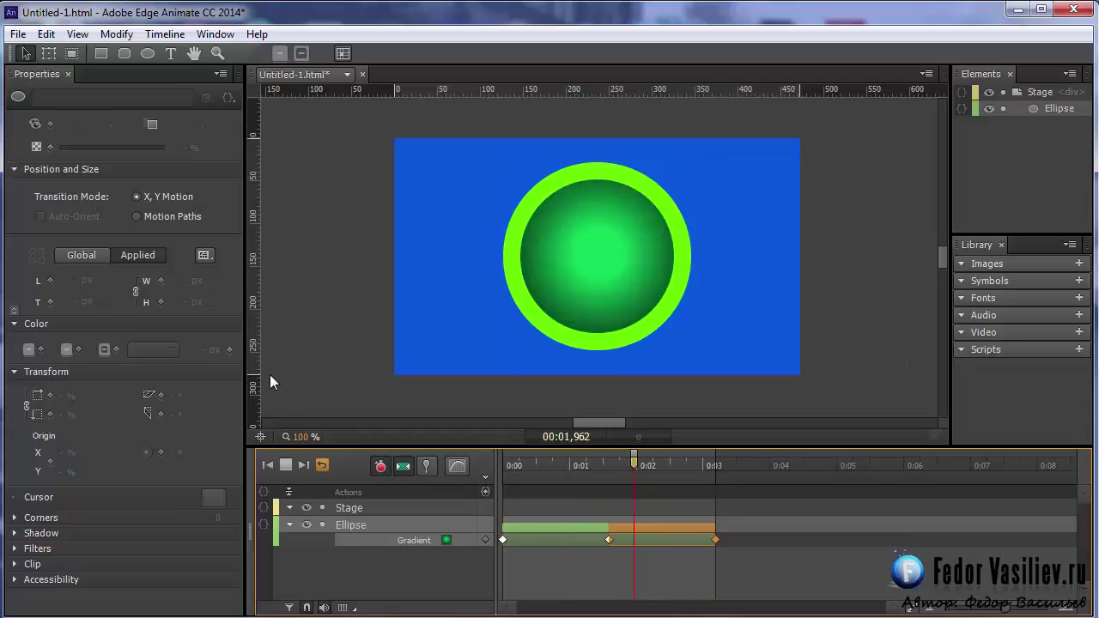
drag(521, 466, 337, 470)
key(End)
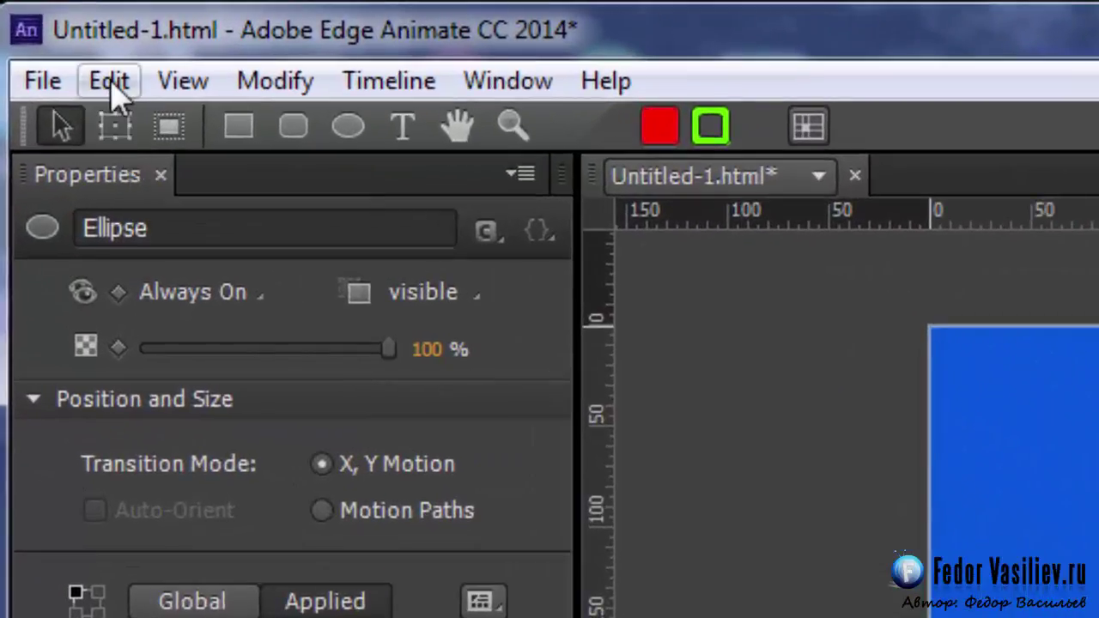
Undo the transition inversion and the pasting of the second transition, and return the playhead to 0:00
click(47, 83)
mouse_move(96, 88)
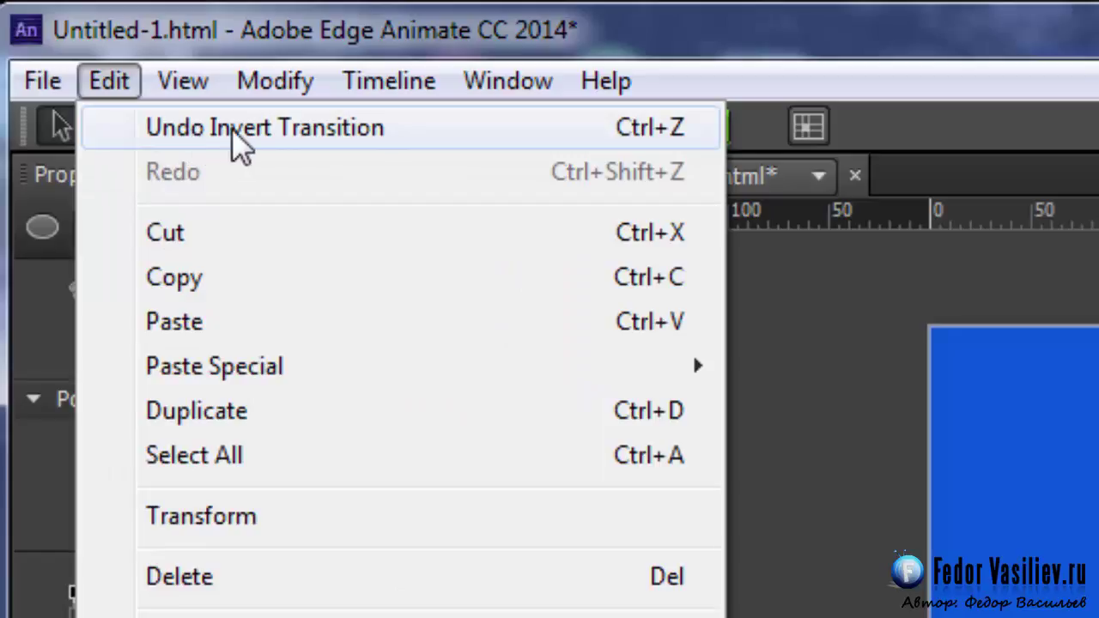
click(290, 127)
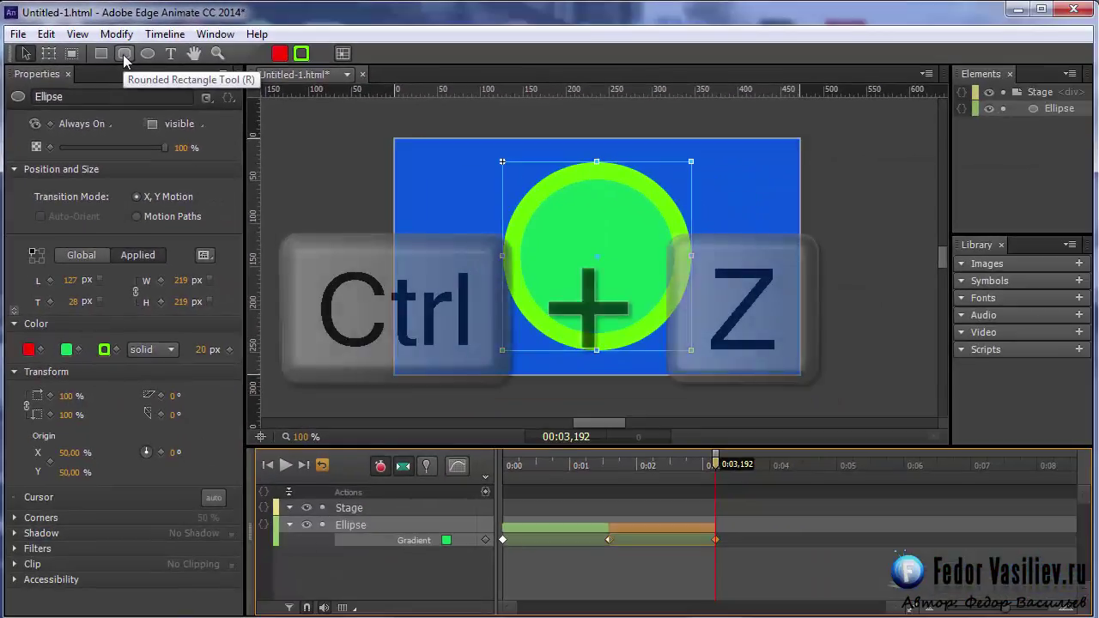
key(ctrl+z)
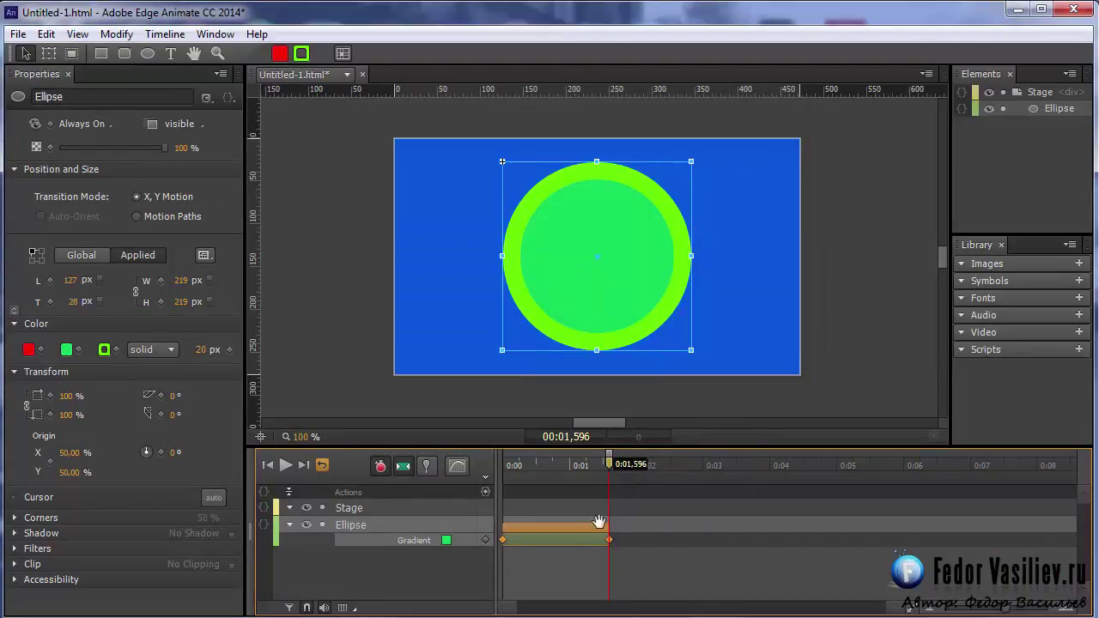
drag(608, 461, 653, 461)
key(Home)
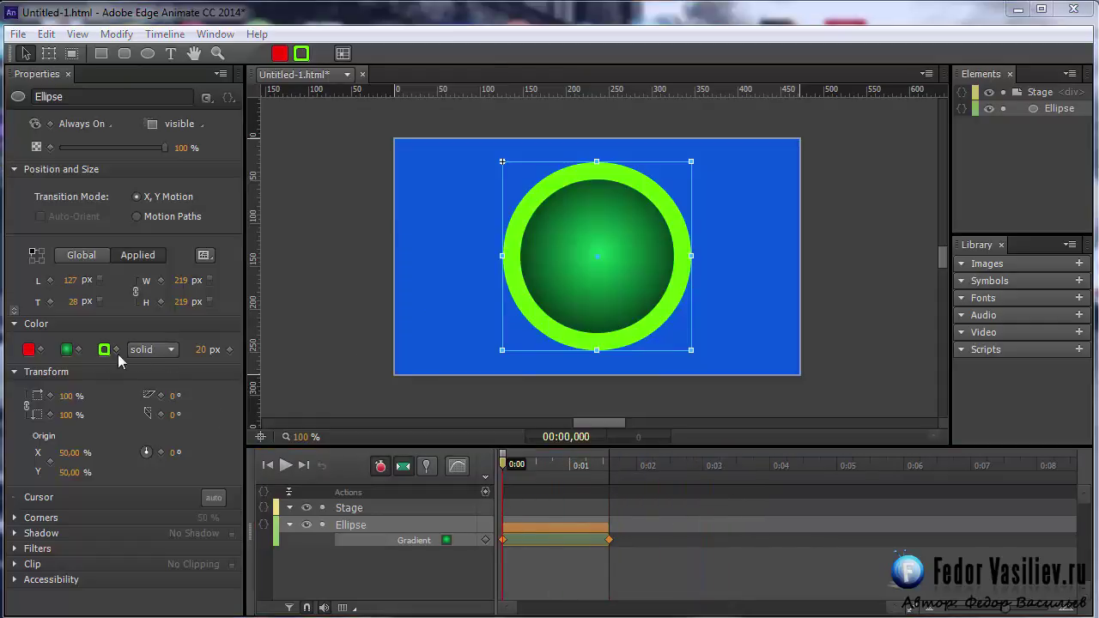
Try dashed, dotted and solid border styles on the ellipse, ending with the dashed style
click(172, 349)
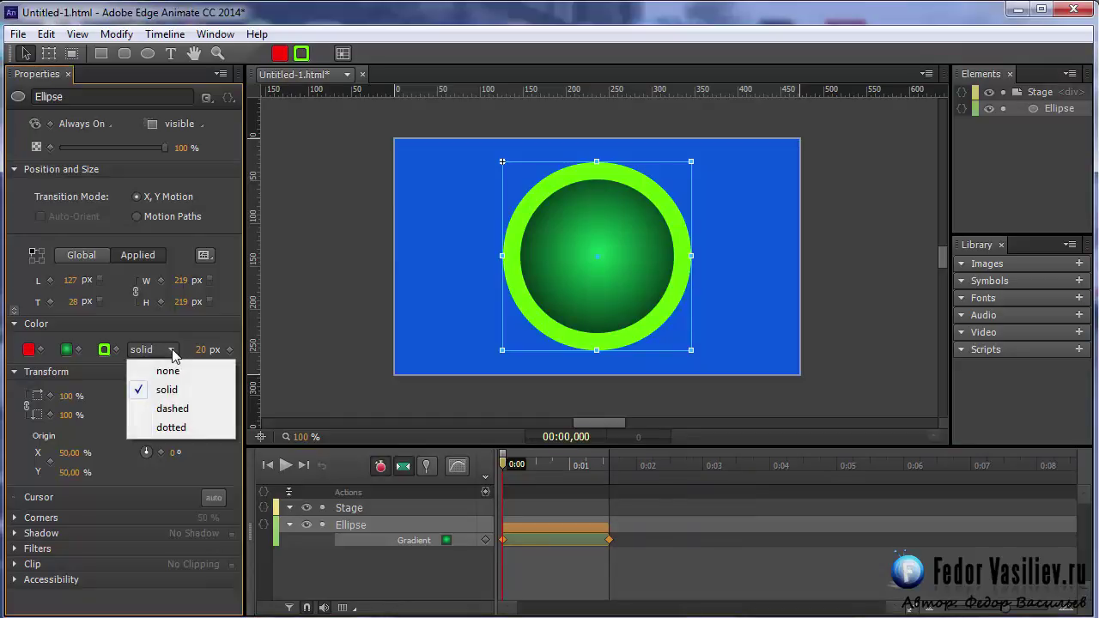
click(169, 410)
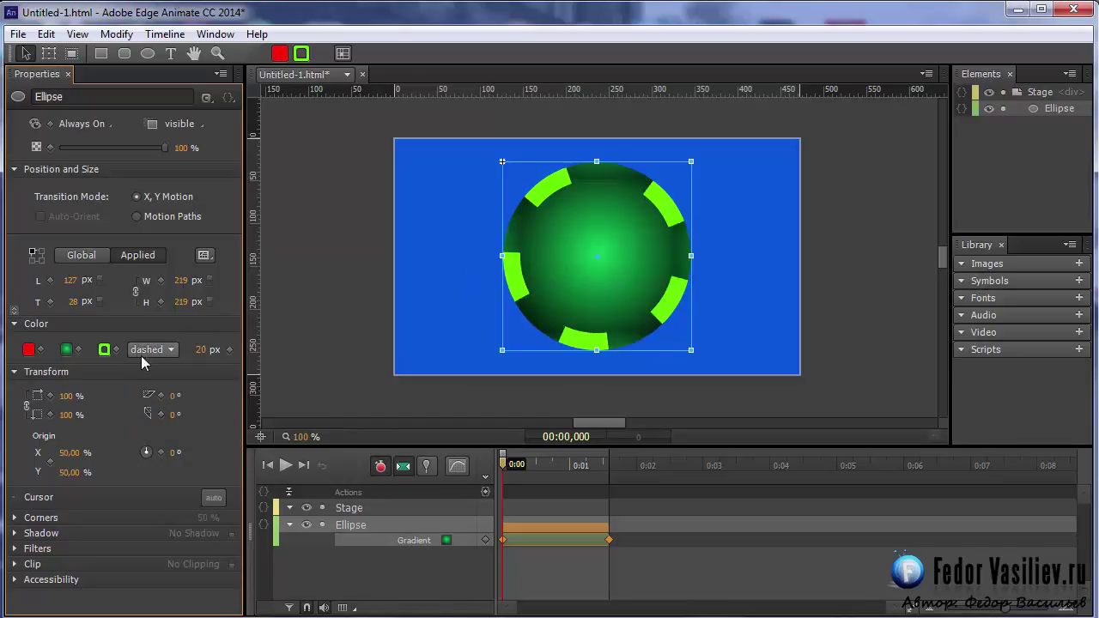
click(172, 350)
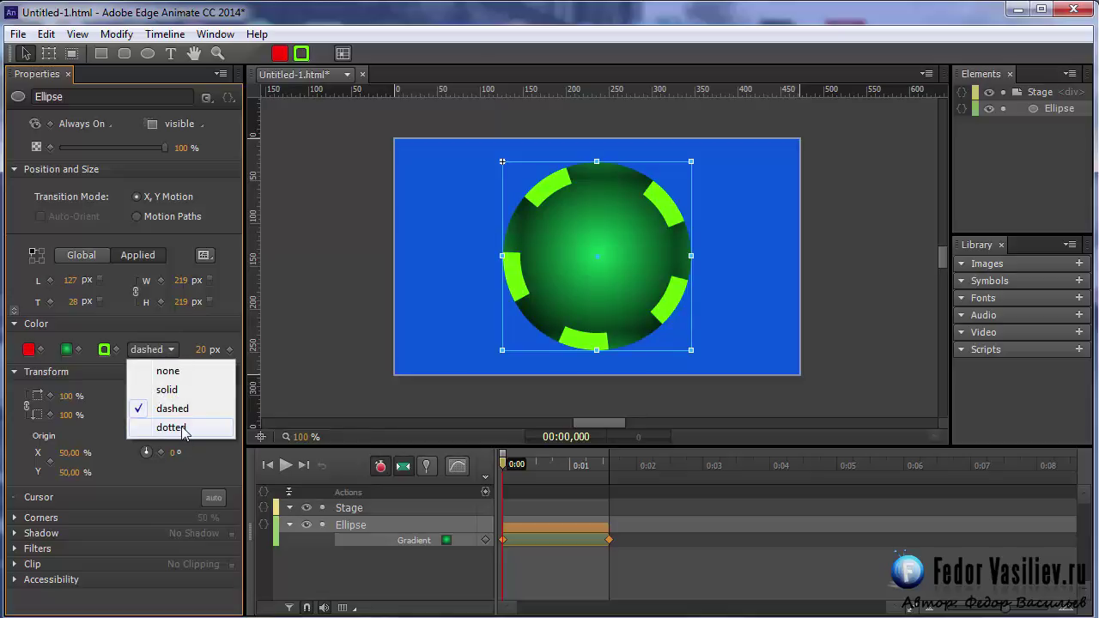
click(182, 426)
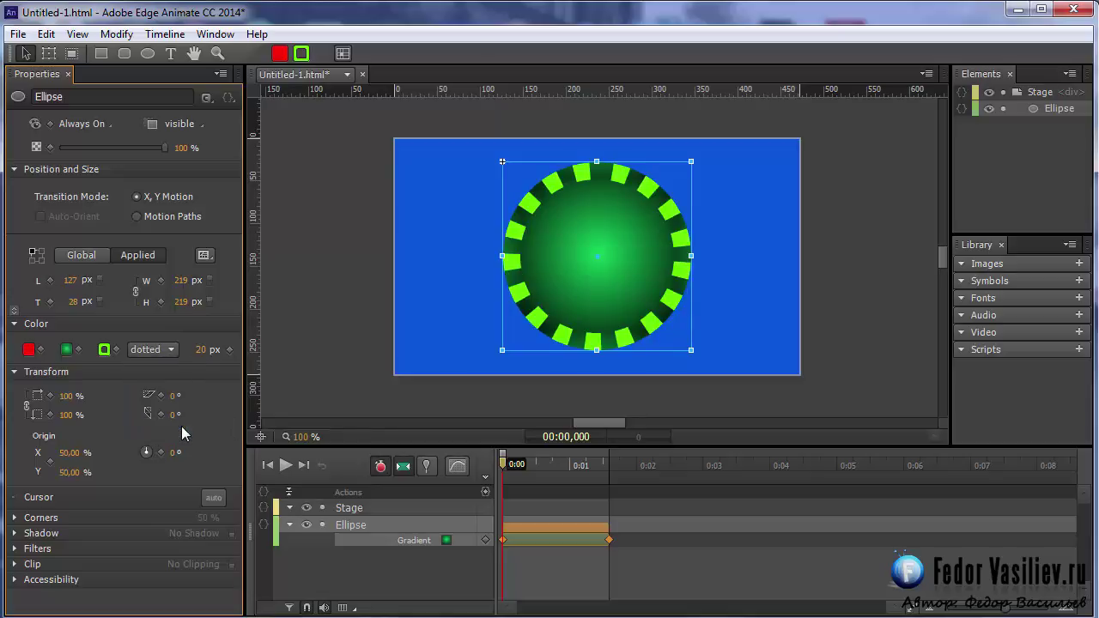
click(172, 349)
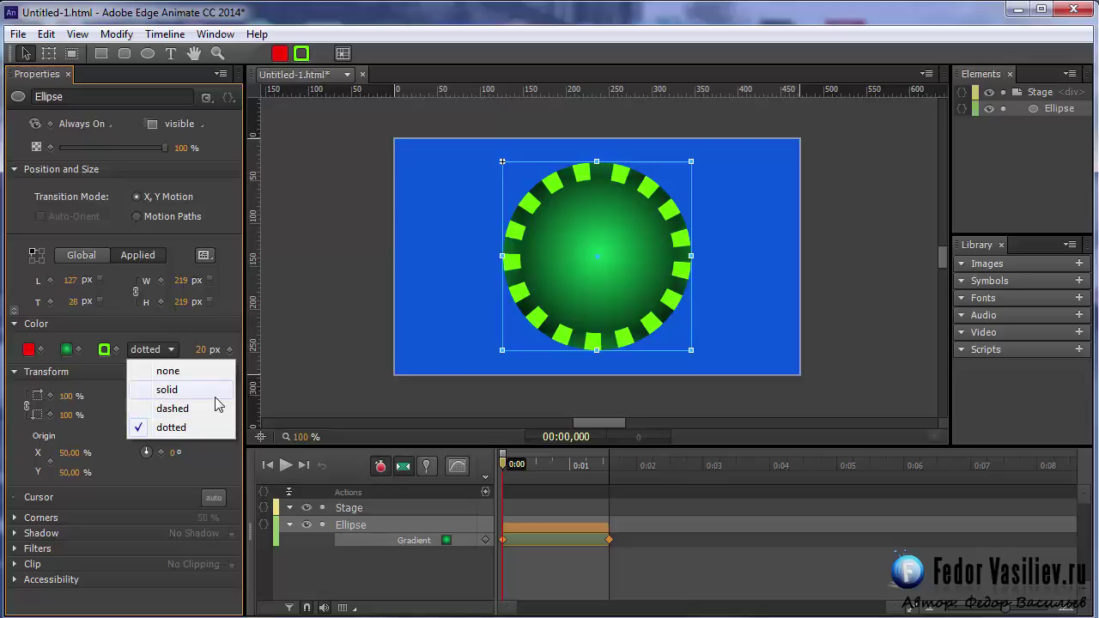
click(172, 408)
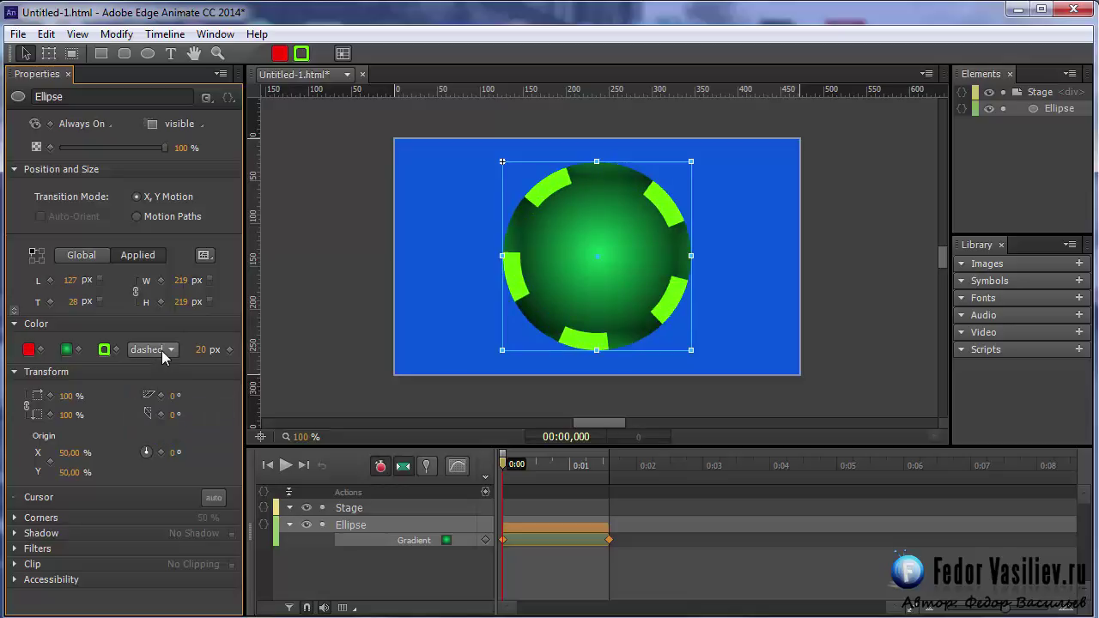
click(161, 350)
click(168, 389)
key(ctrl+z)
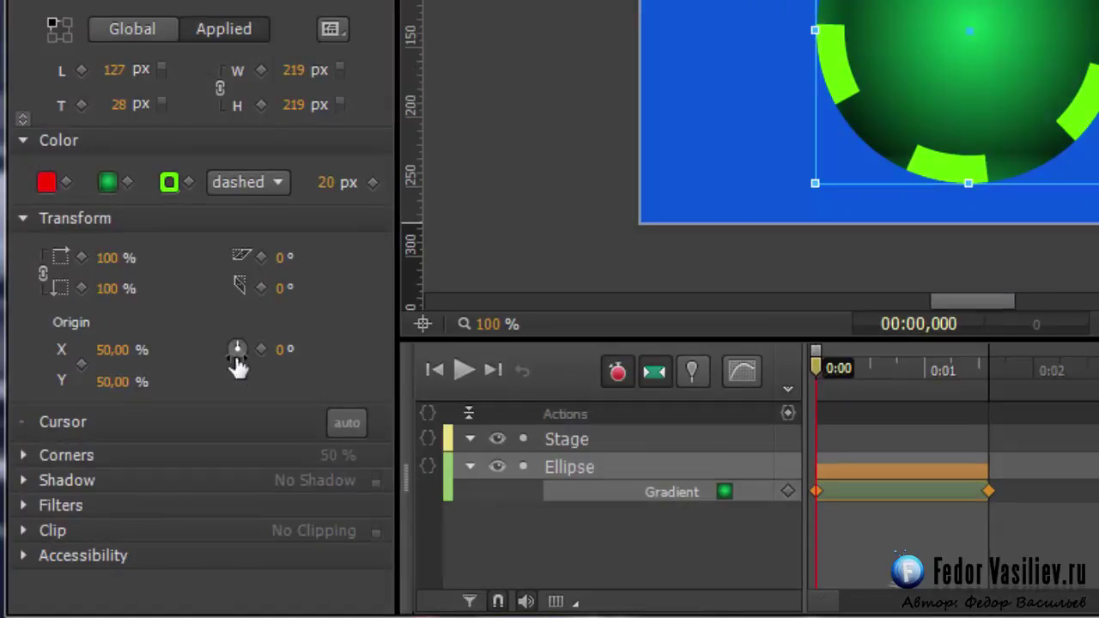
Set the ellipse's rotation to 360° at 0:00
click(280, 352)
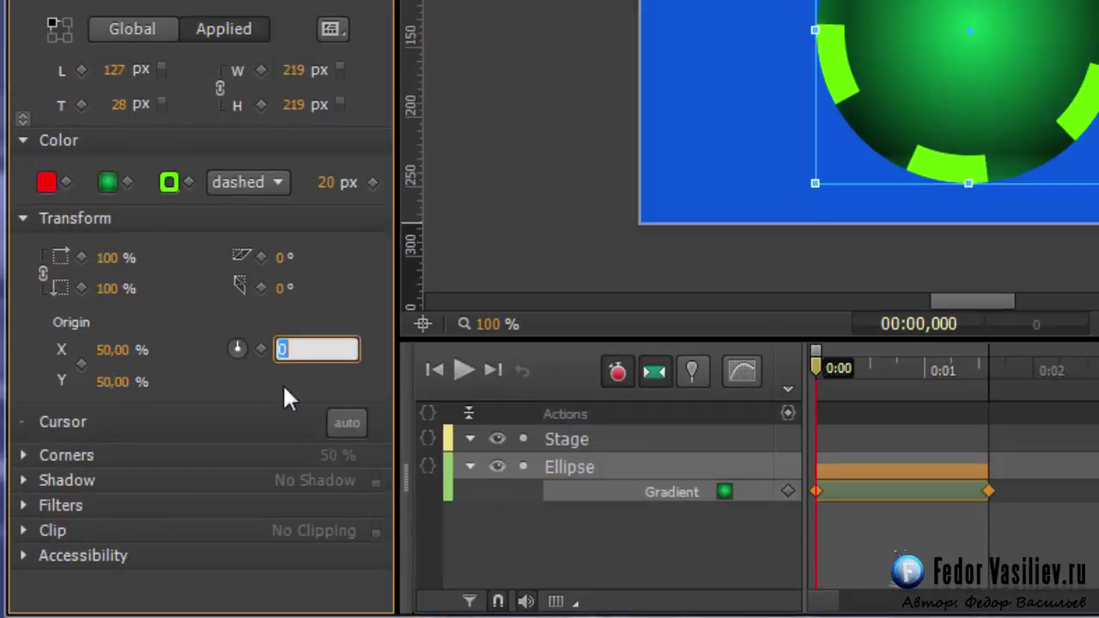
text(360)
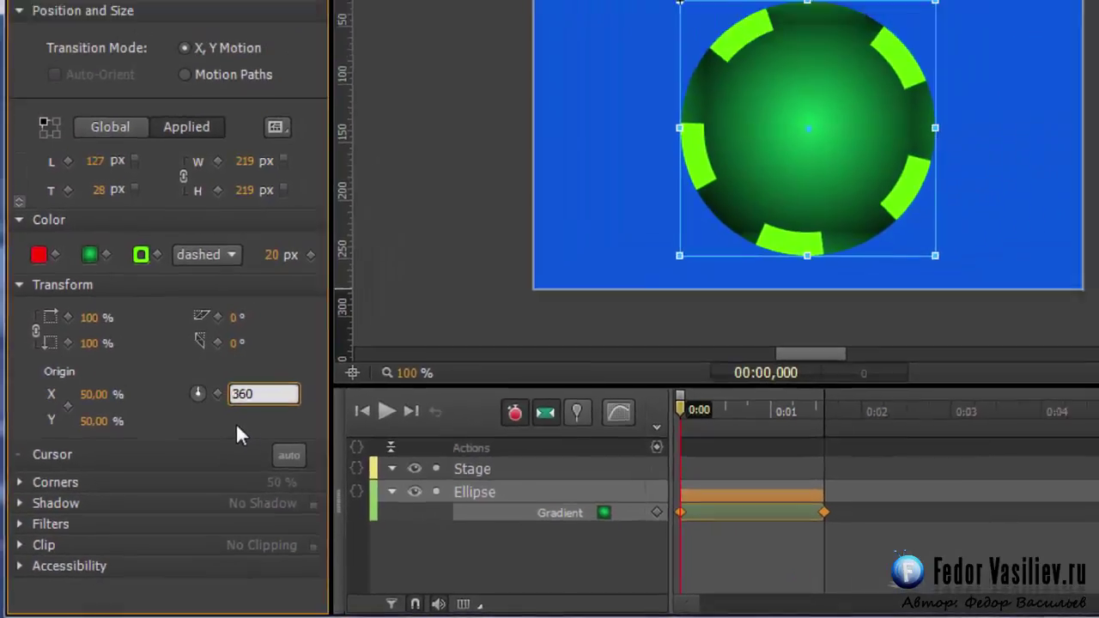
key(Return)
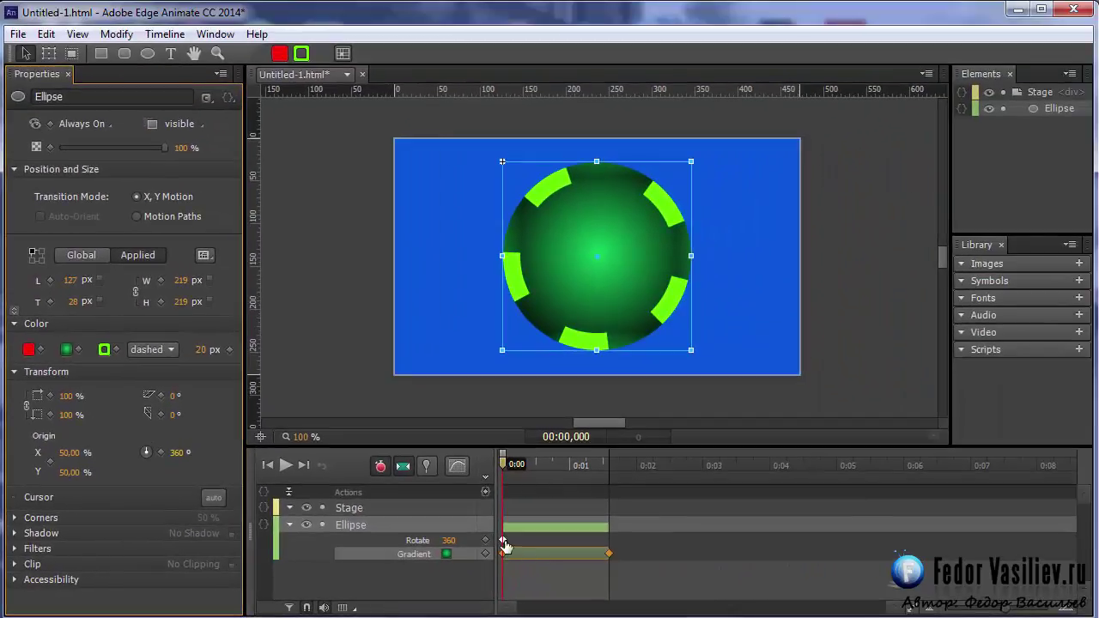
drag(515, 463, 491, 465)
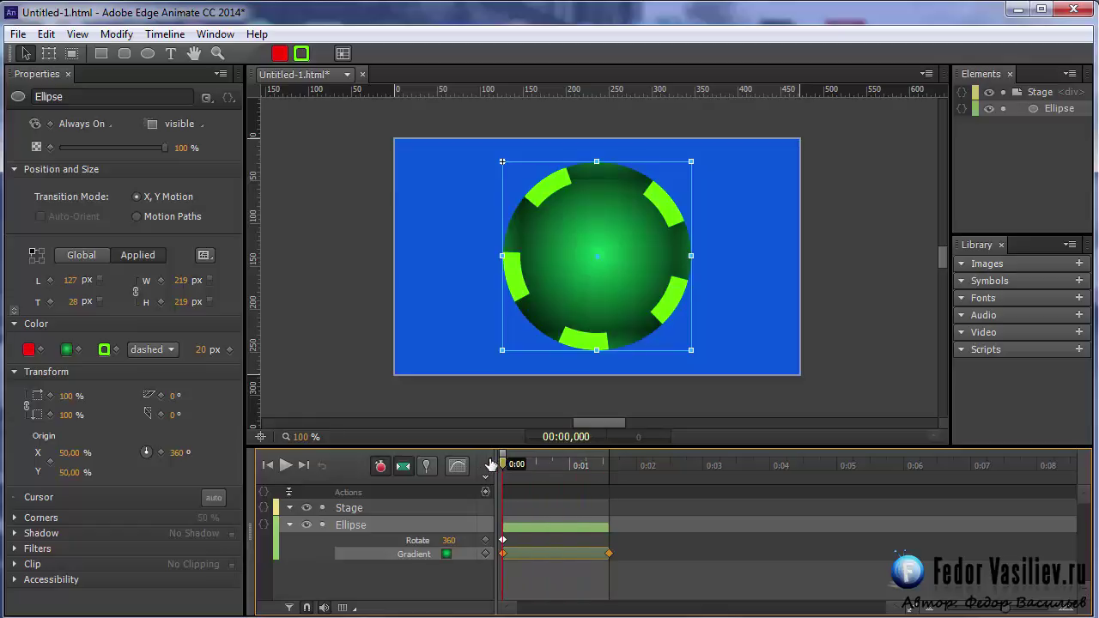
Set the ellipse's border style back to solid and delete its Rotate keyframe at 0:00
click(174, 349)
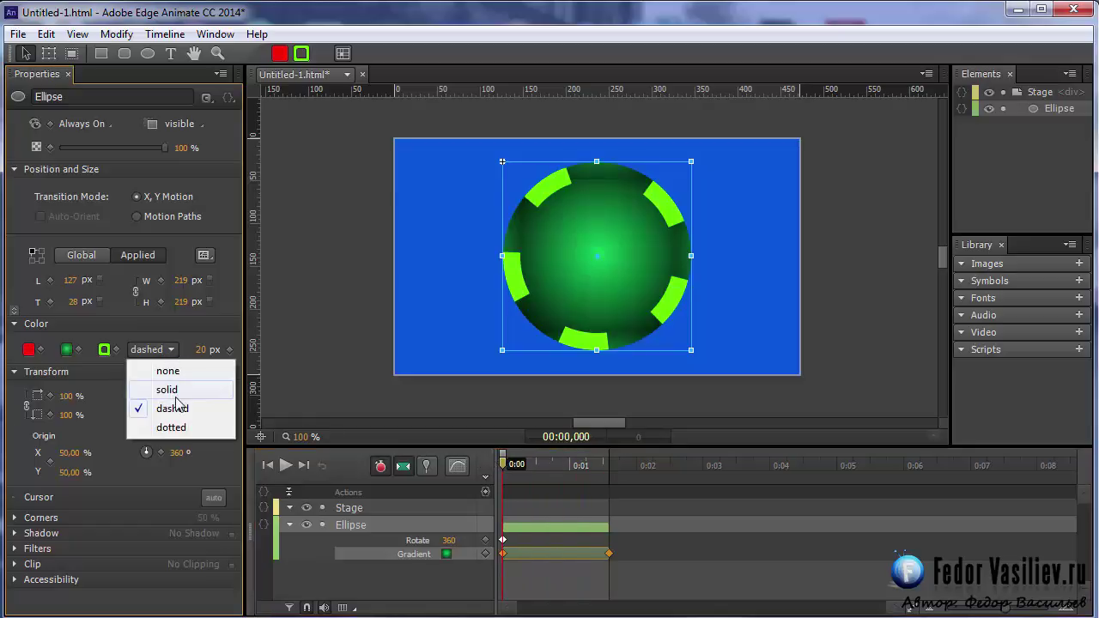
click(159, 379)
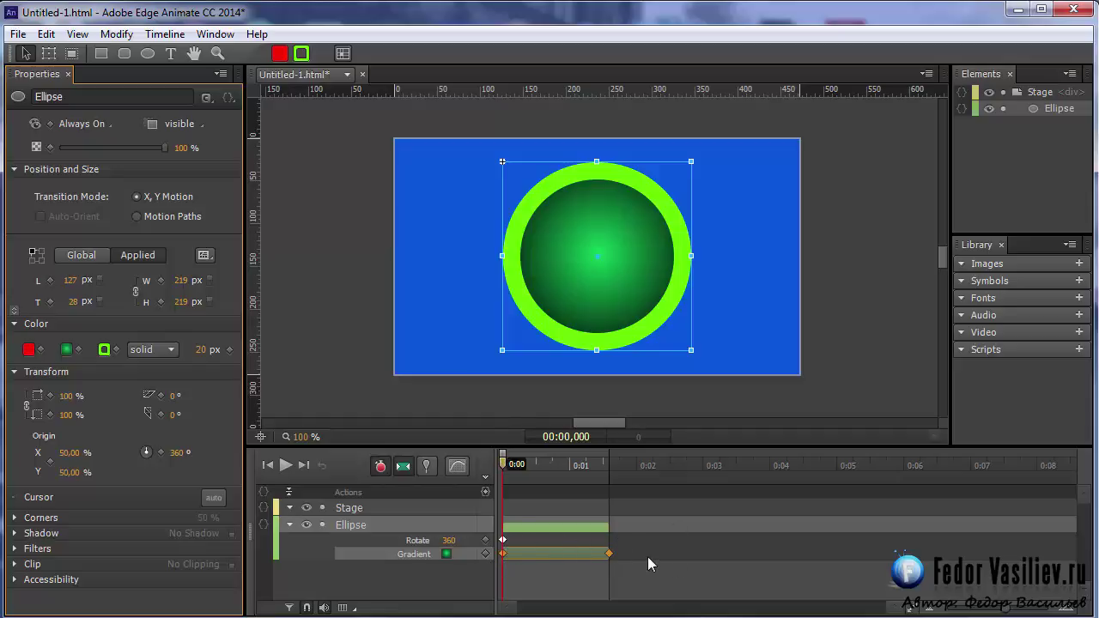
right_click(503, 541)
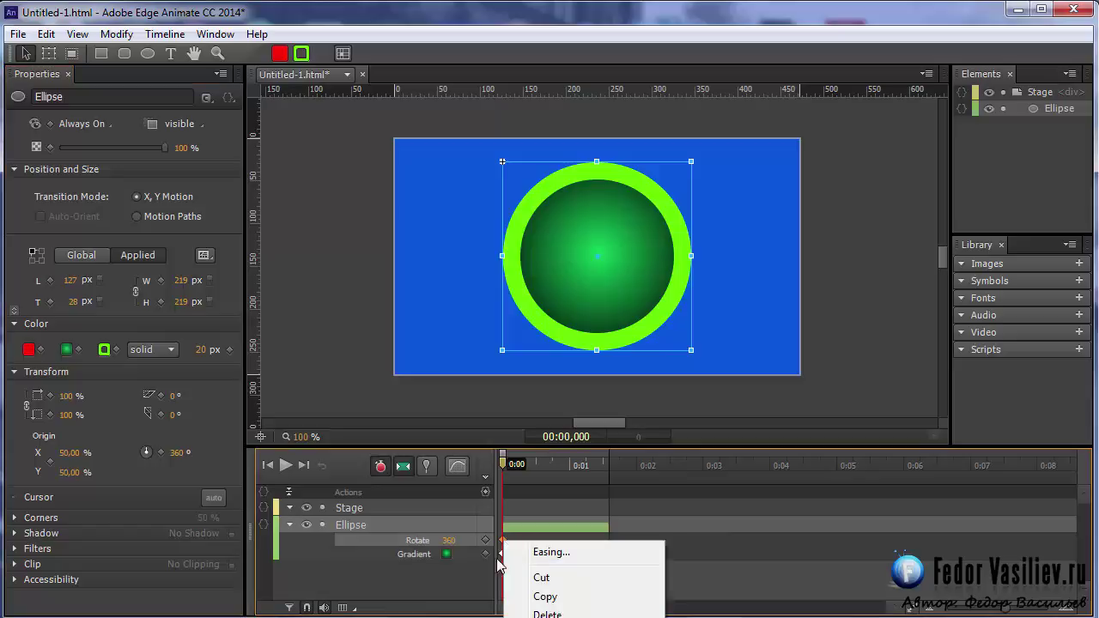
click(547, 613)
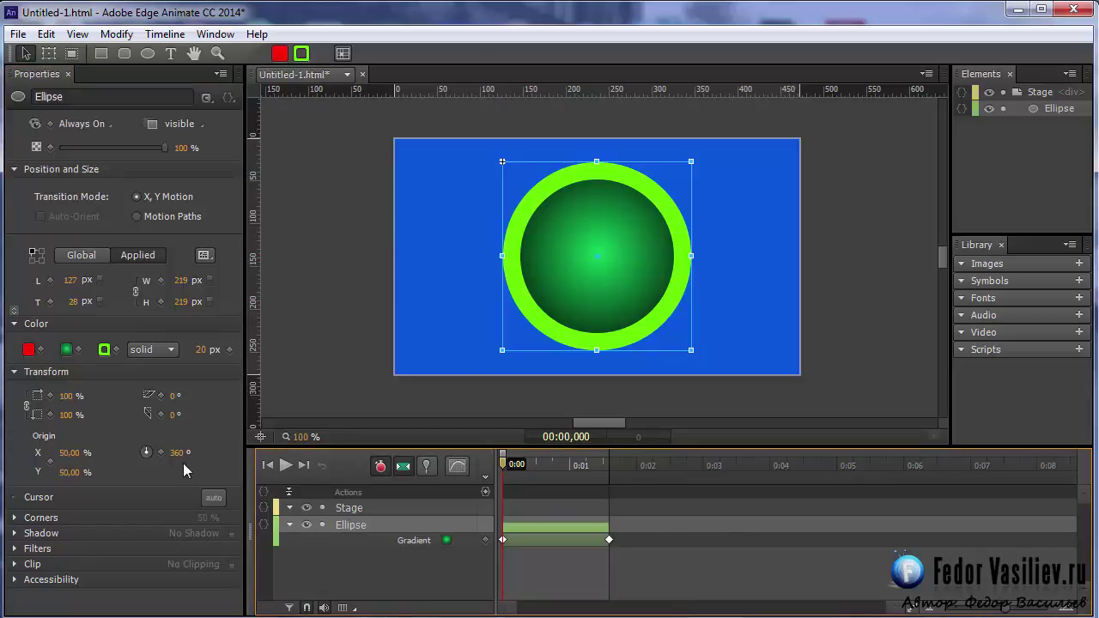
Turn off auto-keyframing and reset the ellipse's rotation to 0°
click(380, 465)
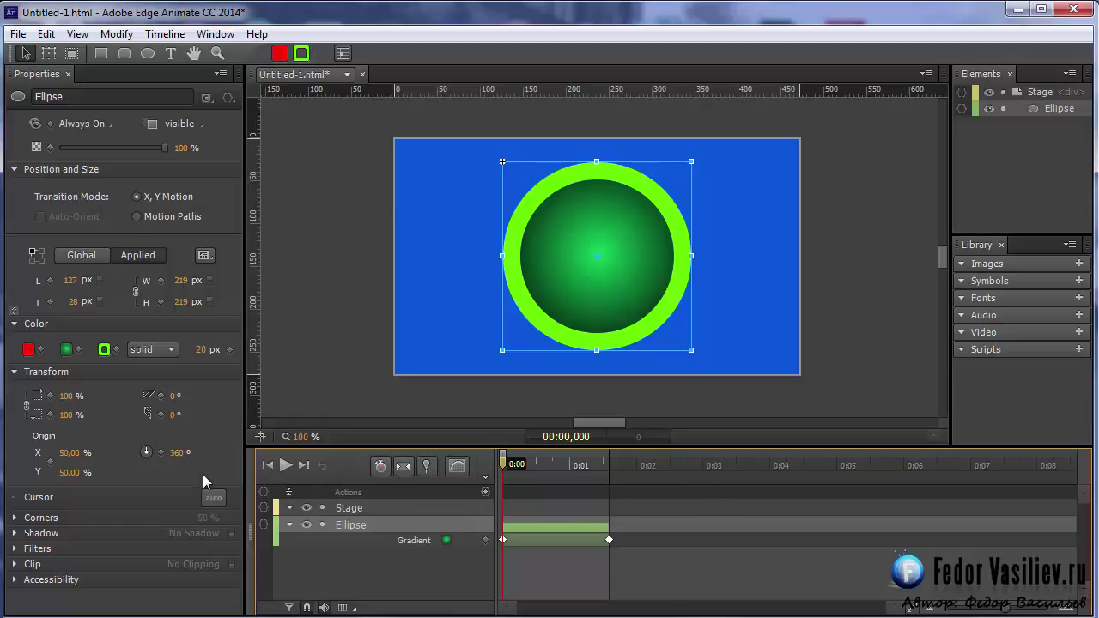
click(176, 452)
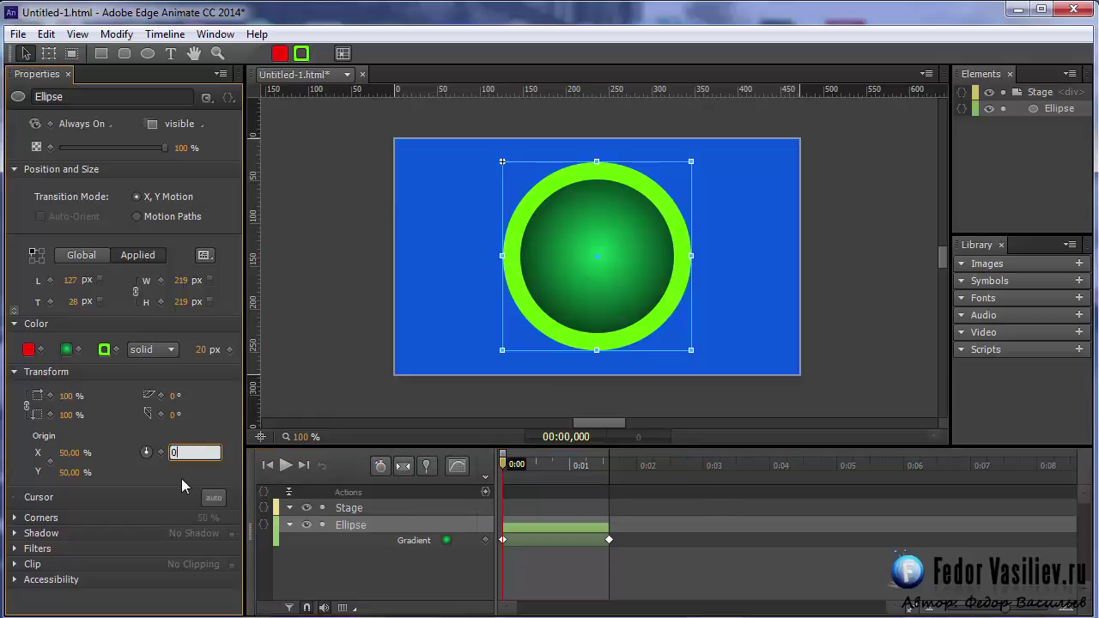
key(Return)
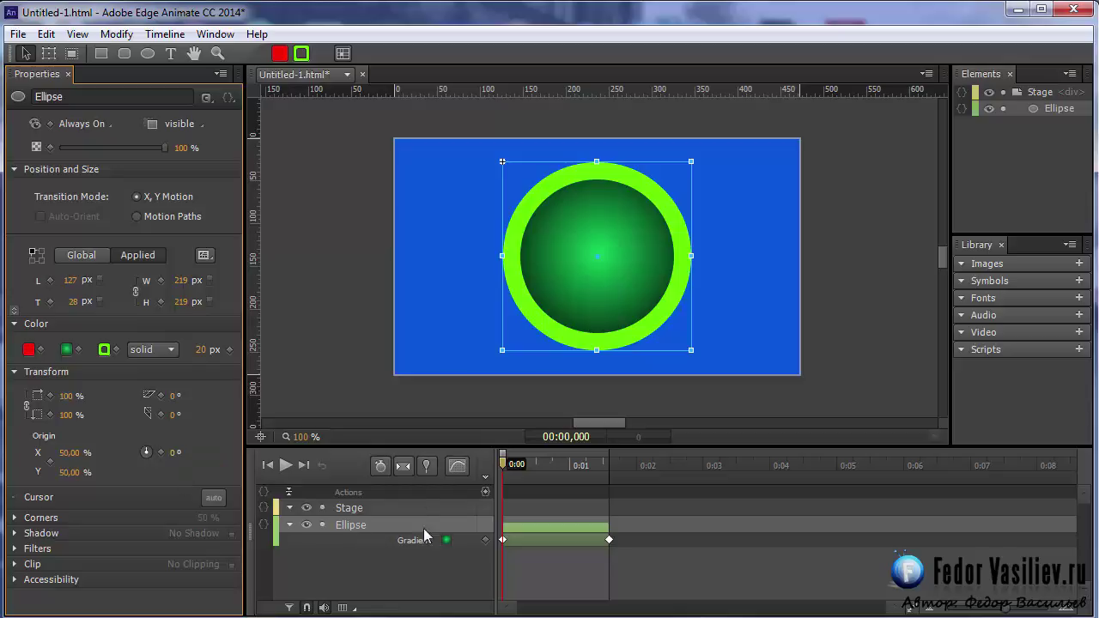
With auto-keyframing on and the pin at 0:00, animate the ellipse's rotation to 360° at 0:01,596
click(387, 469)
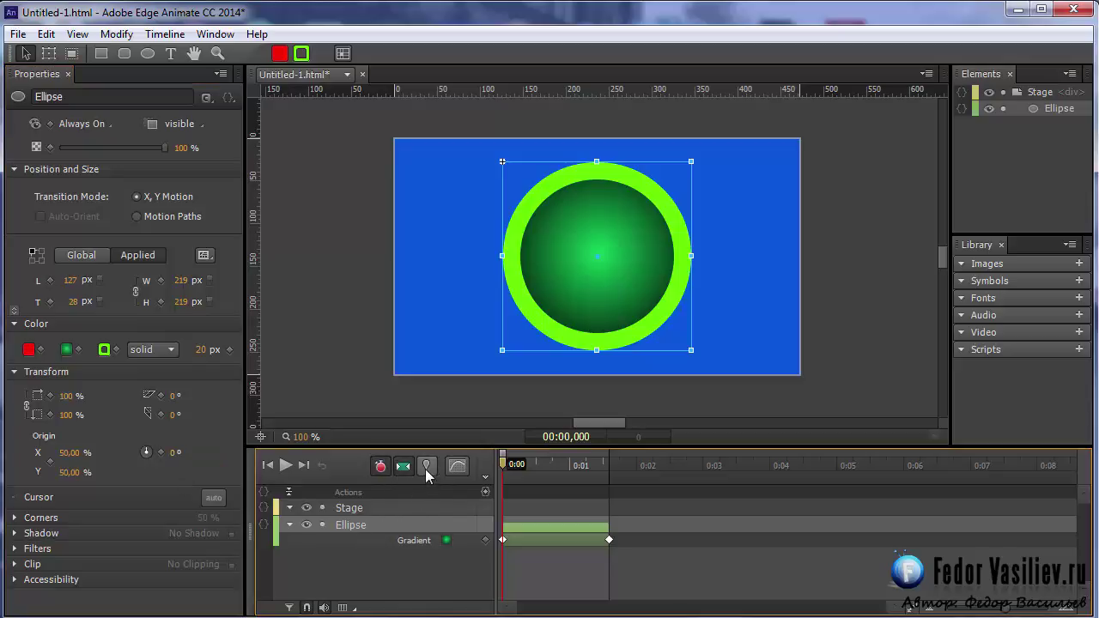
drag(502, 464, 606, 487)
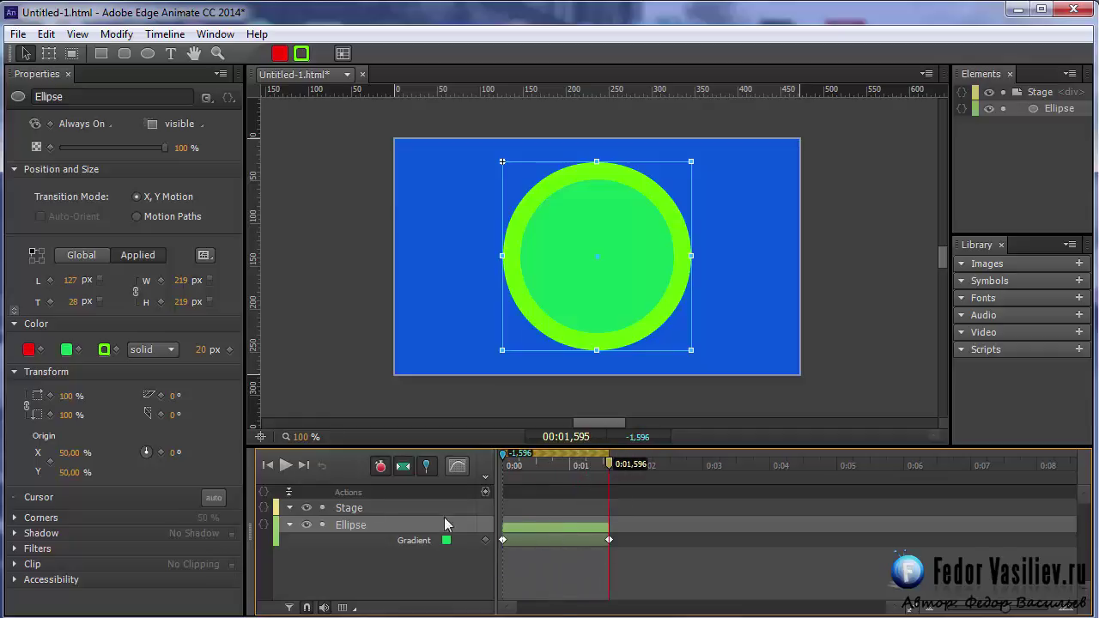
click(176, 454)
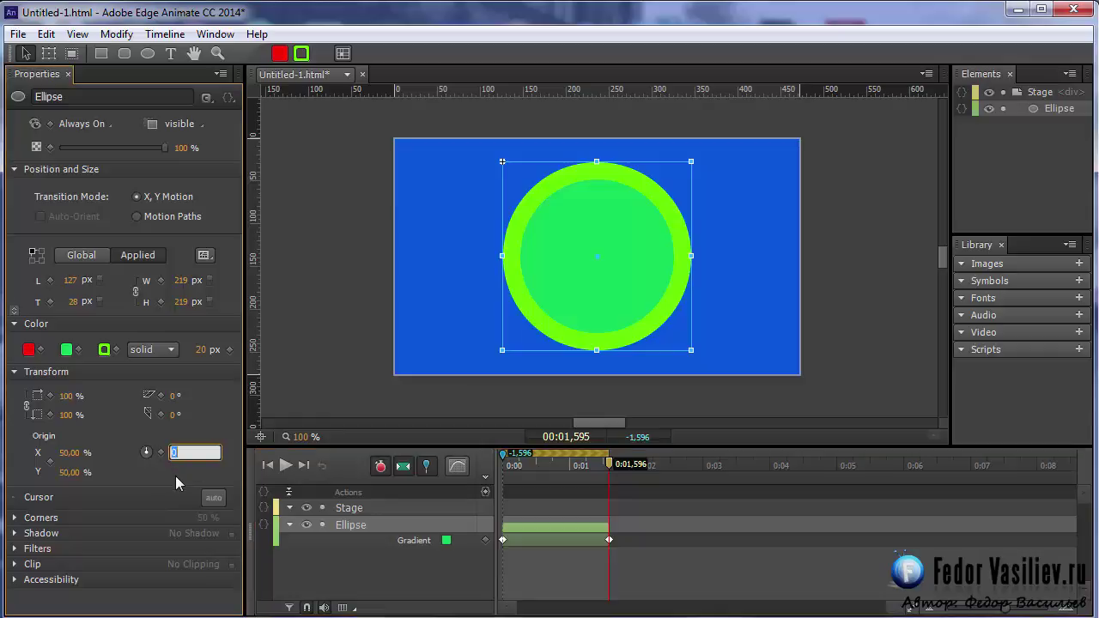
text(360)
key(Return)
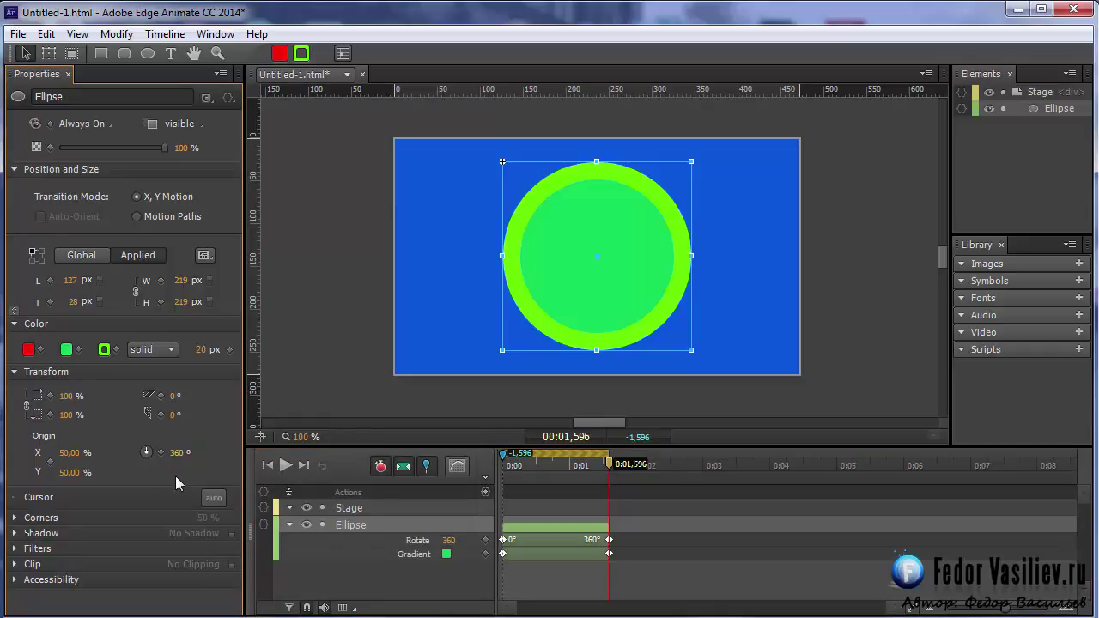
Play the ellipse's animation from 0:00 and return the playhead to the start
click(514, 462)
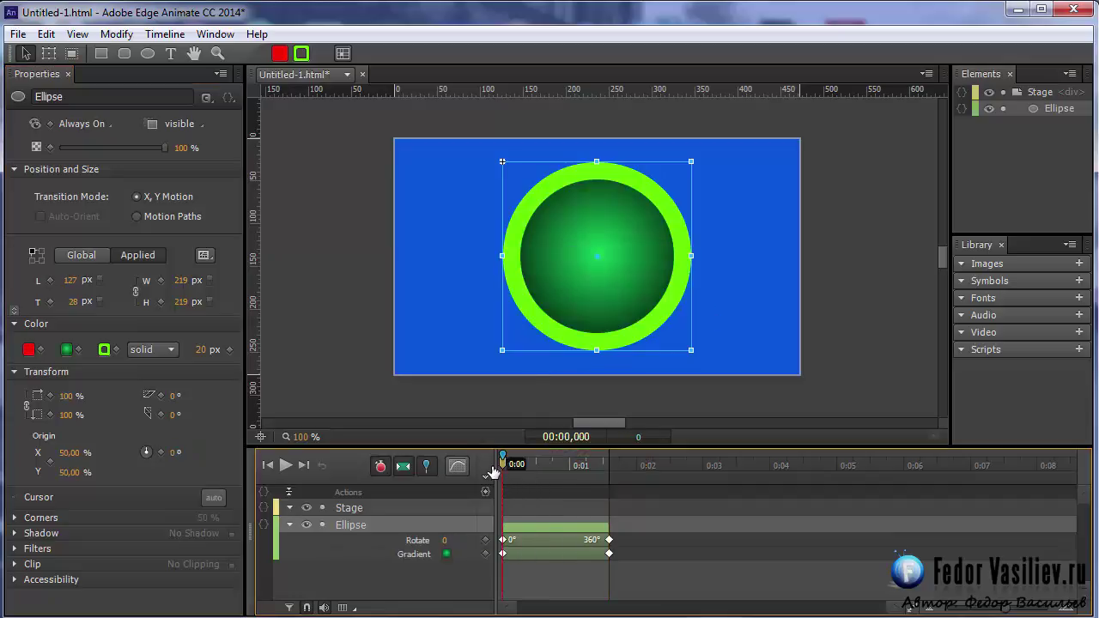
click(285, 465)
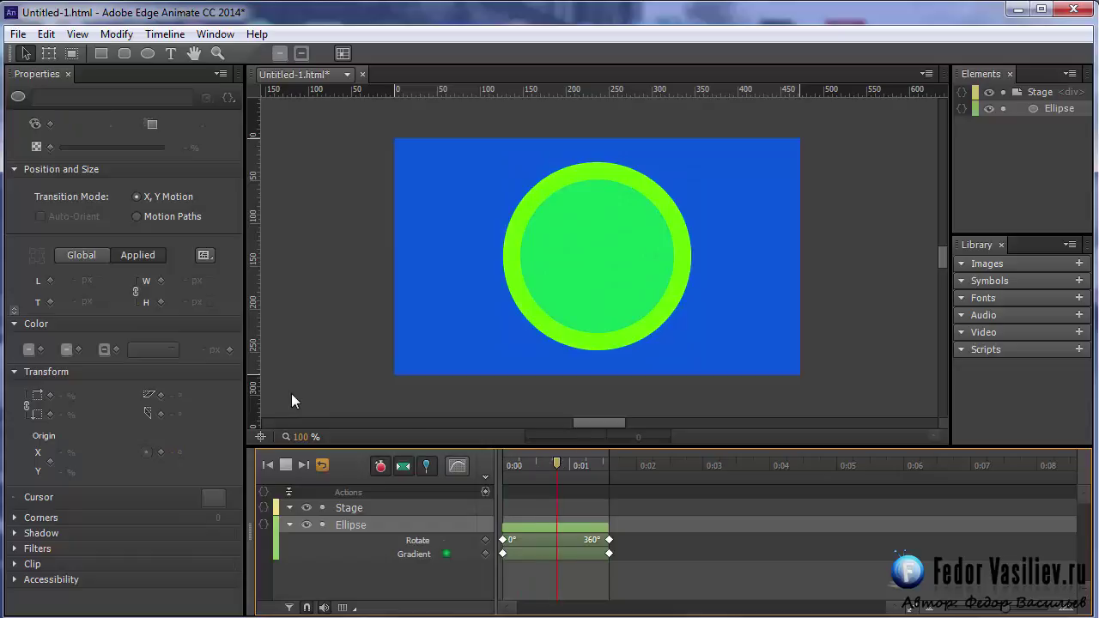
click(525, 466)
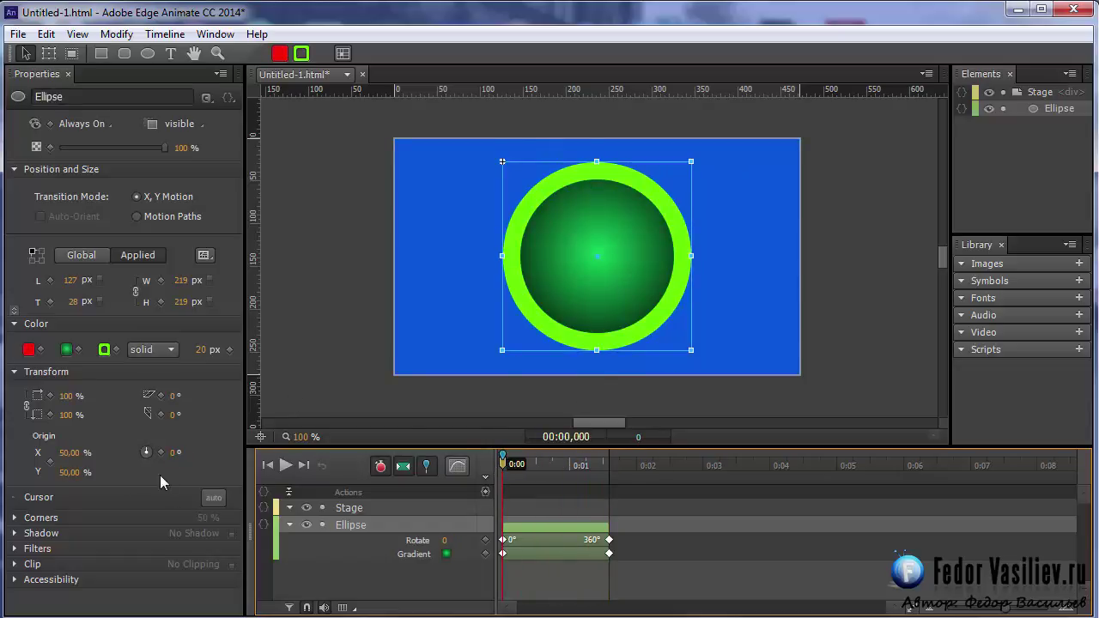
Set the ellipse's border style to dashed and preview the rotation from 0:00
click(170, 351)
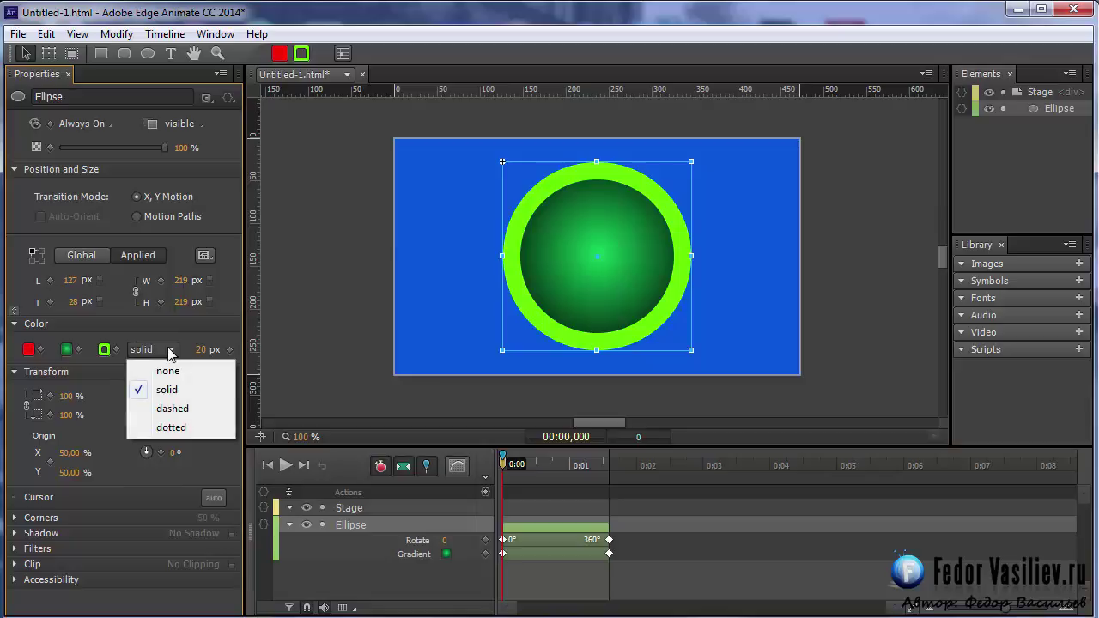
click(181, 415)
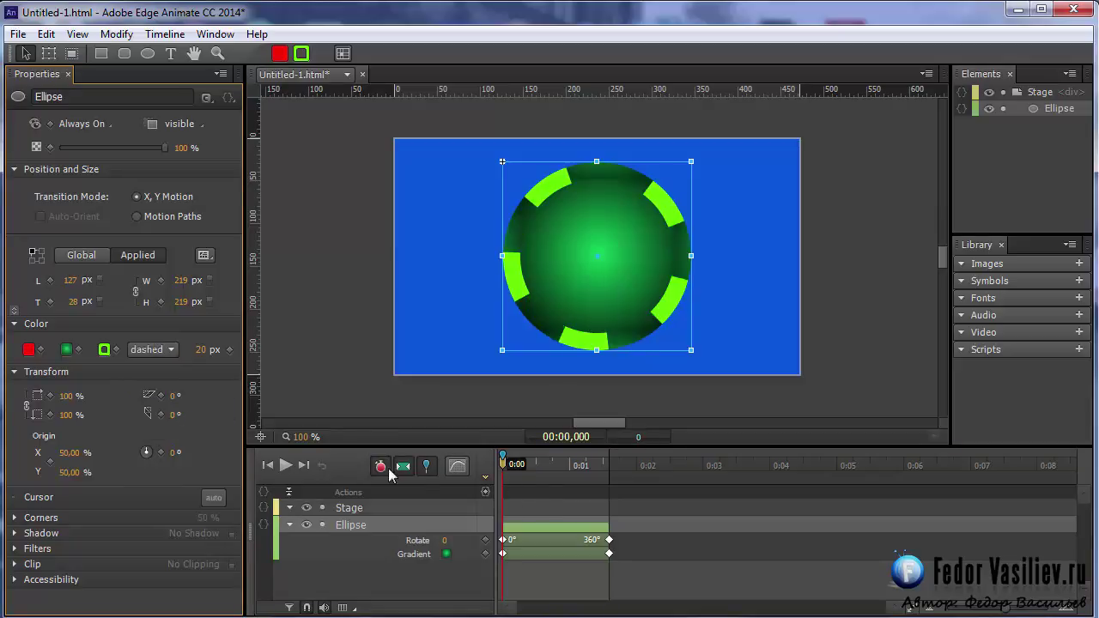
click(284, 464)
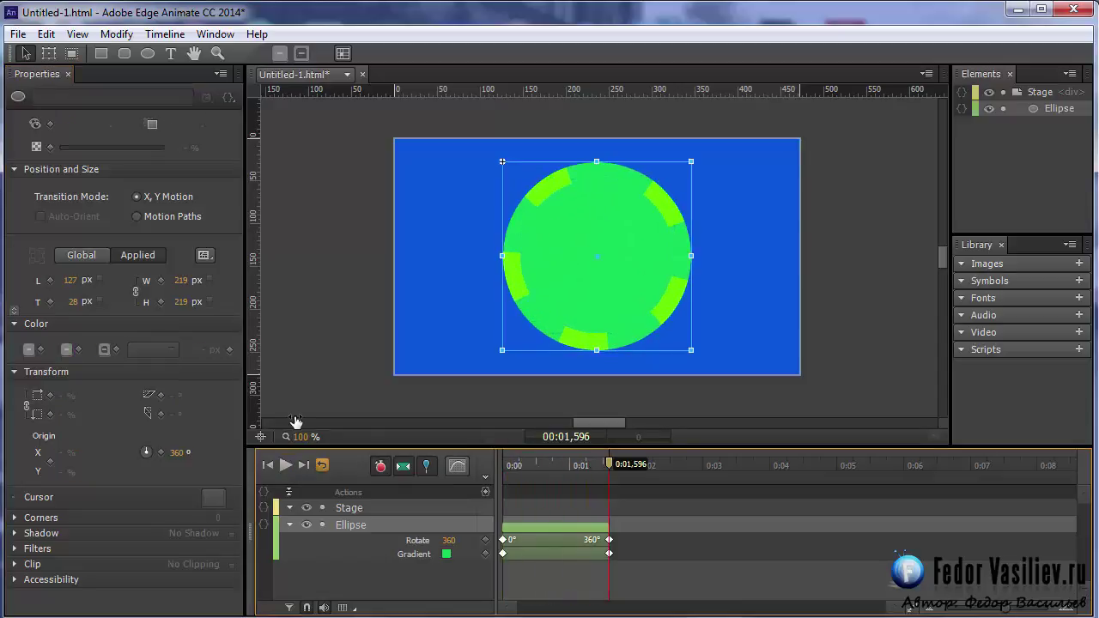
drag(515, 464, 495, 472)
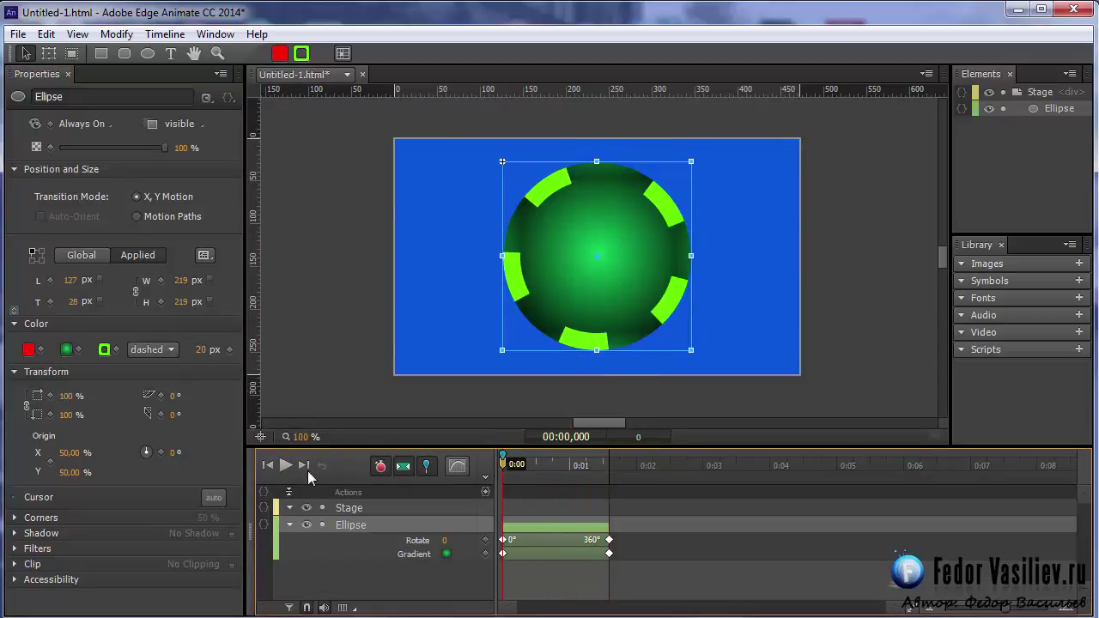
click(286, 465)
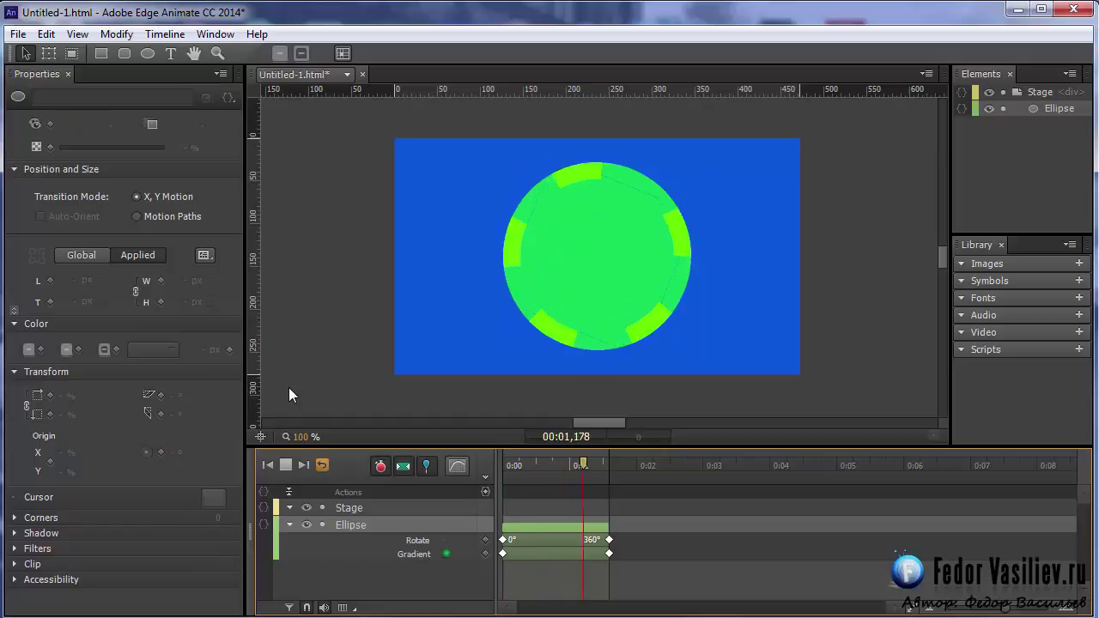
Replay the animation with the ellipse deselected and change its border style to dotted
click(565, 413)
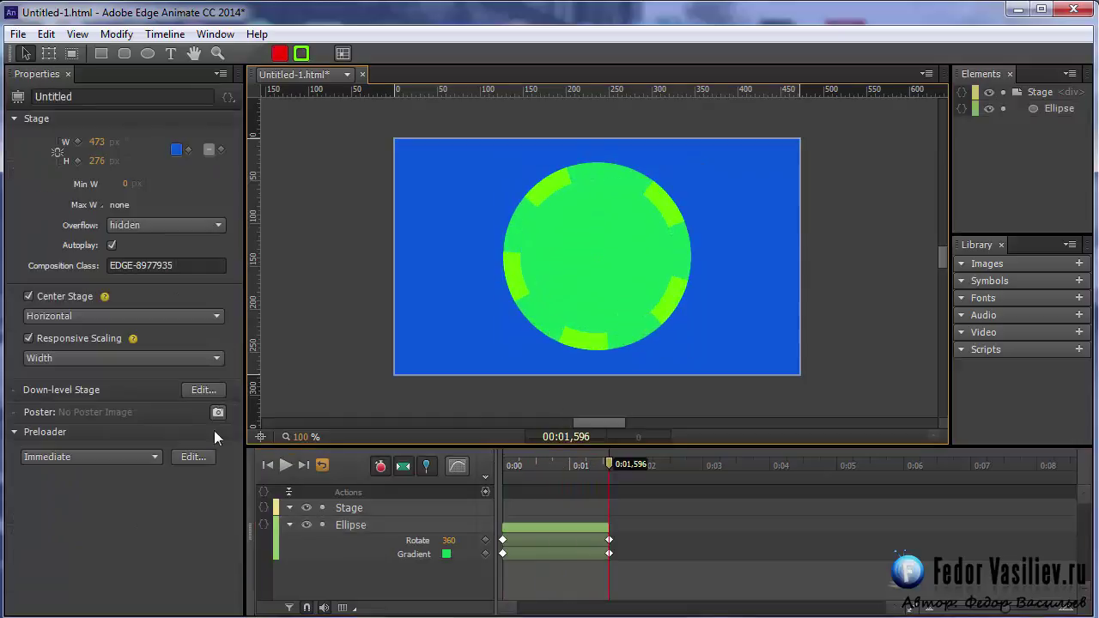
click(285, 464)
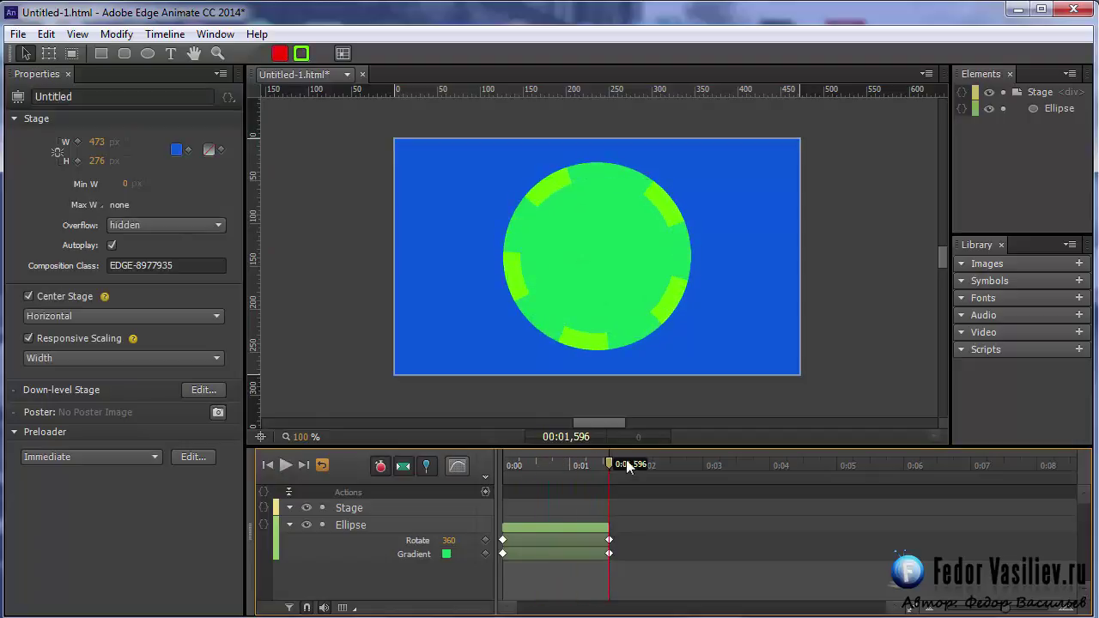
click(457, 466)
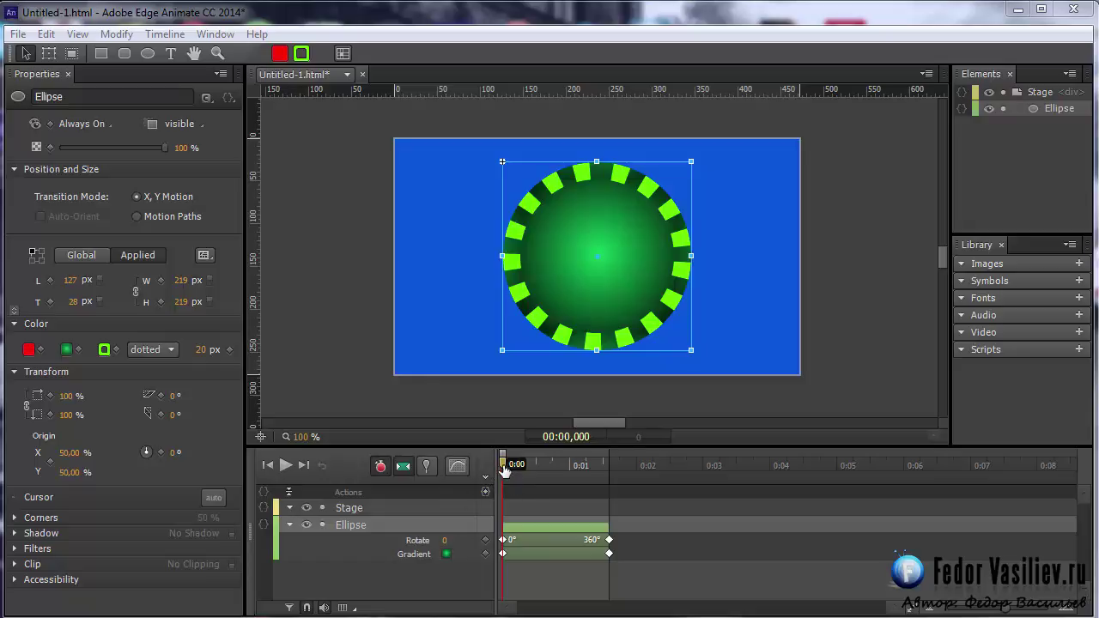
With the pin enabled at 0:00, set the ellipse's linked horizontal and vertical scale to 0%
click(423, 465)
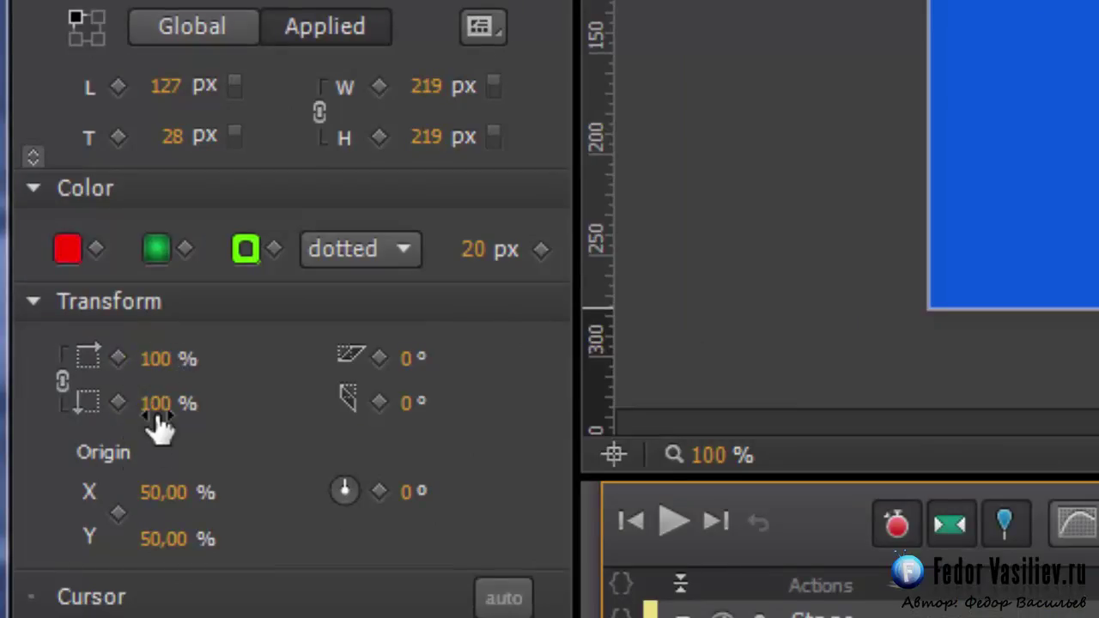
click(62, 382)
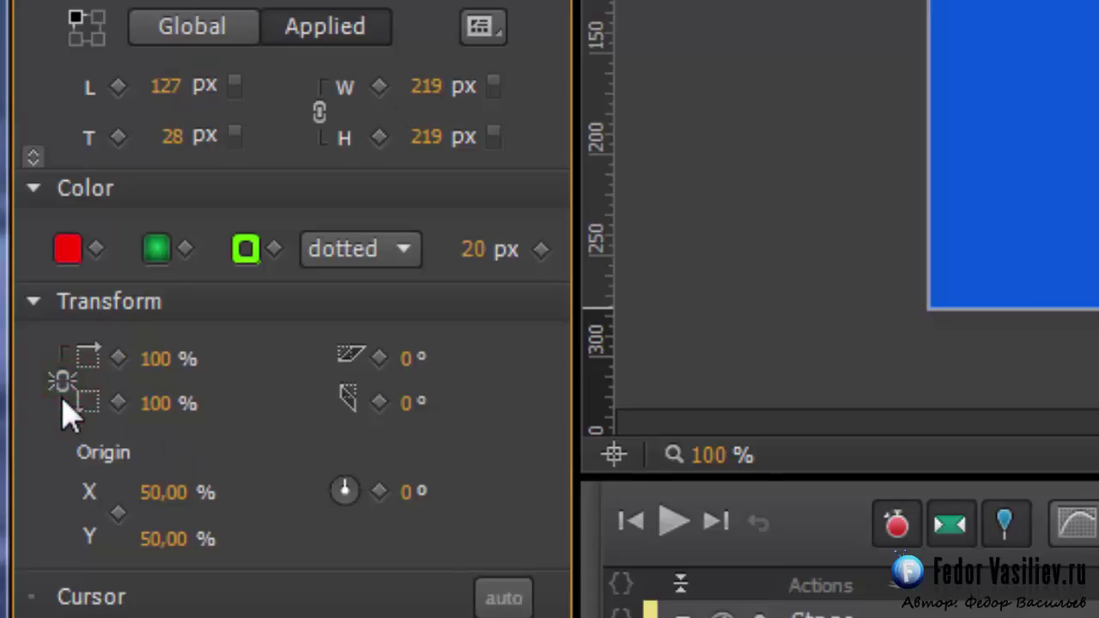
click(62, 380)
click(155, 359)
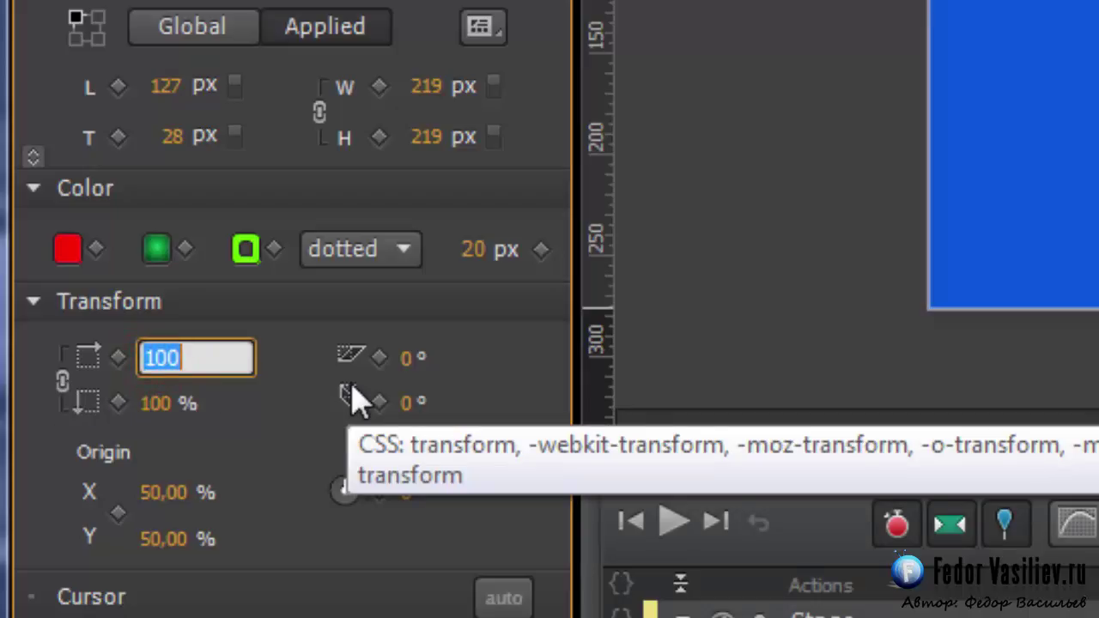
text(0)
key(Return)
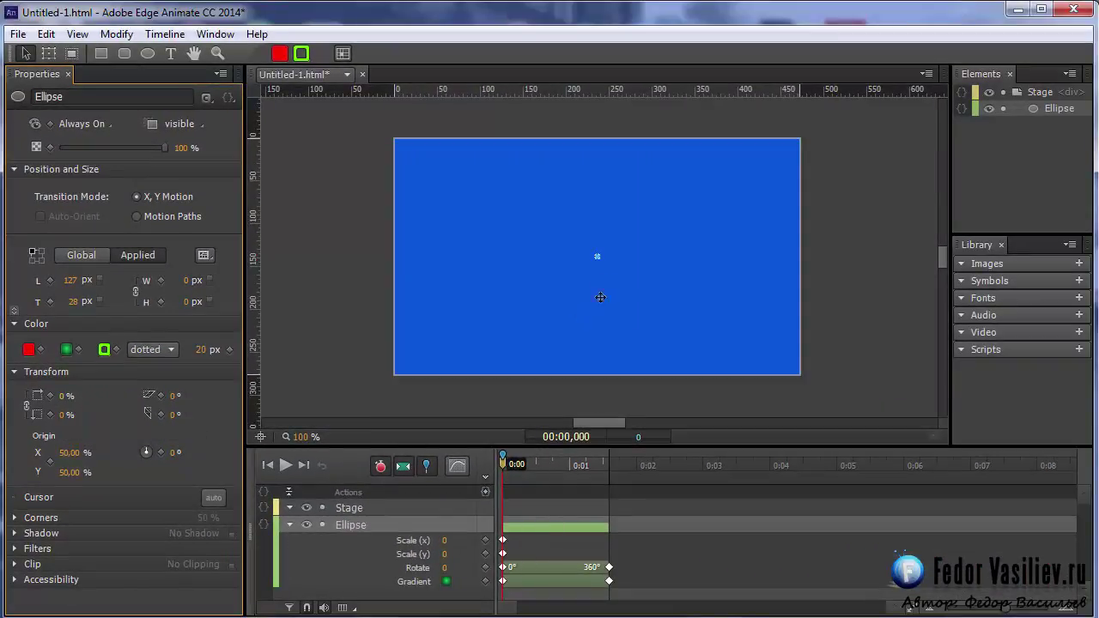
Move the playhead to 0:01,596, set the ellipse's linked scale to 100% and turn the pin off
drag(502, 470, 611, 491)
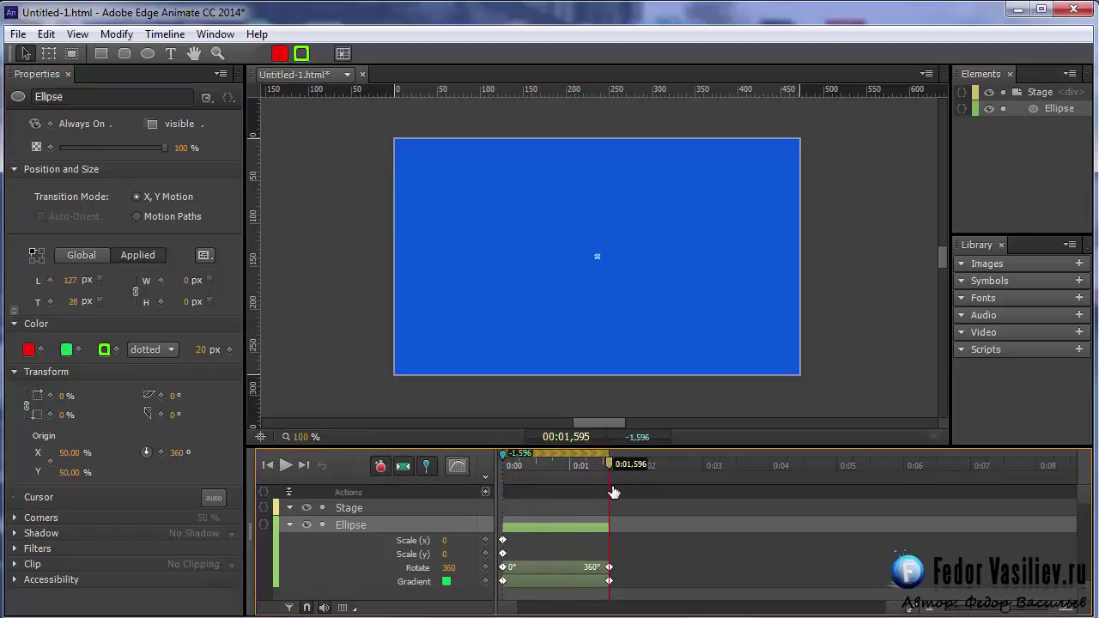
click(65, 396)
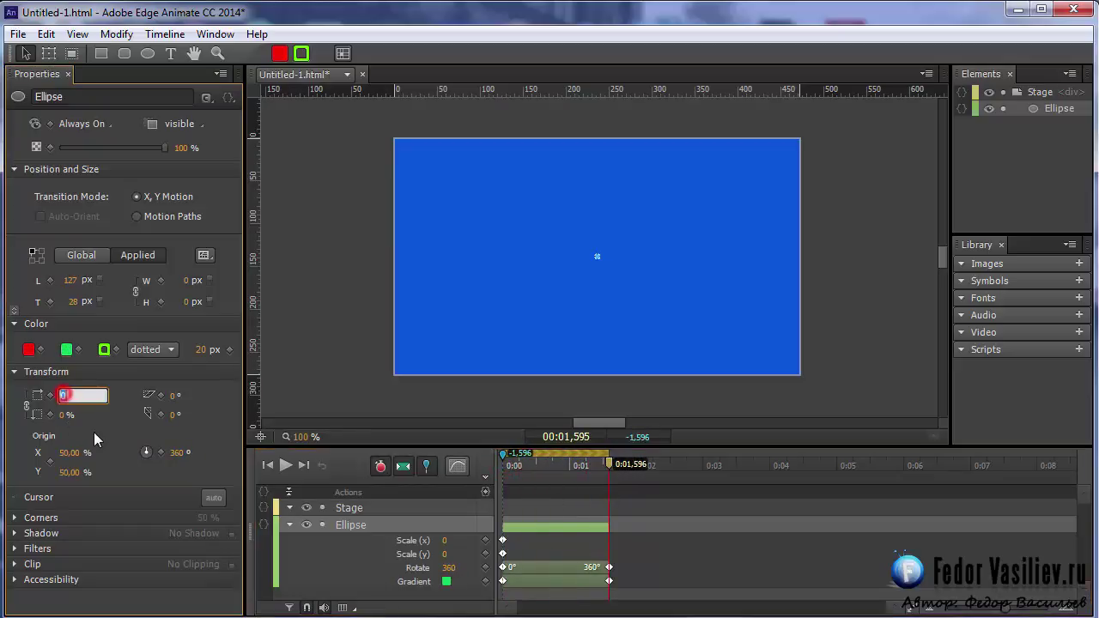
text(100)
key(Return)
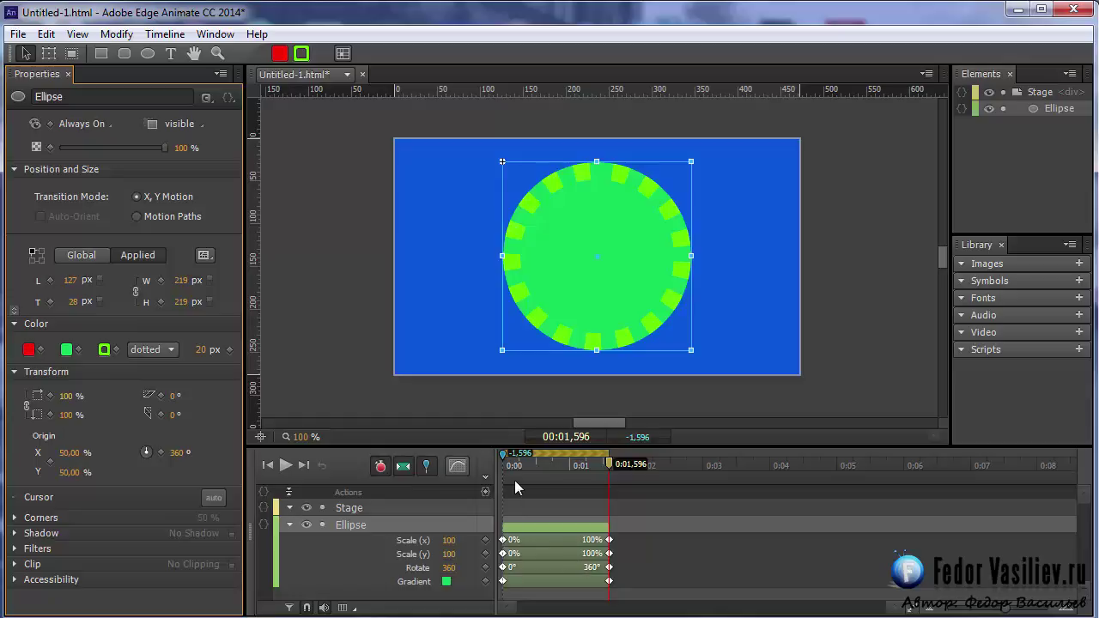
click(435, 470)
Play the animation to check the ellipse scaling up while it rotates
key(space)
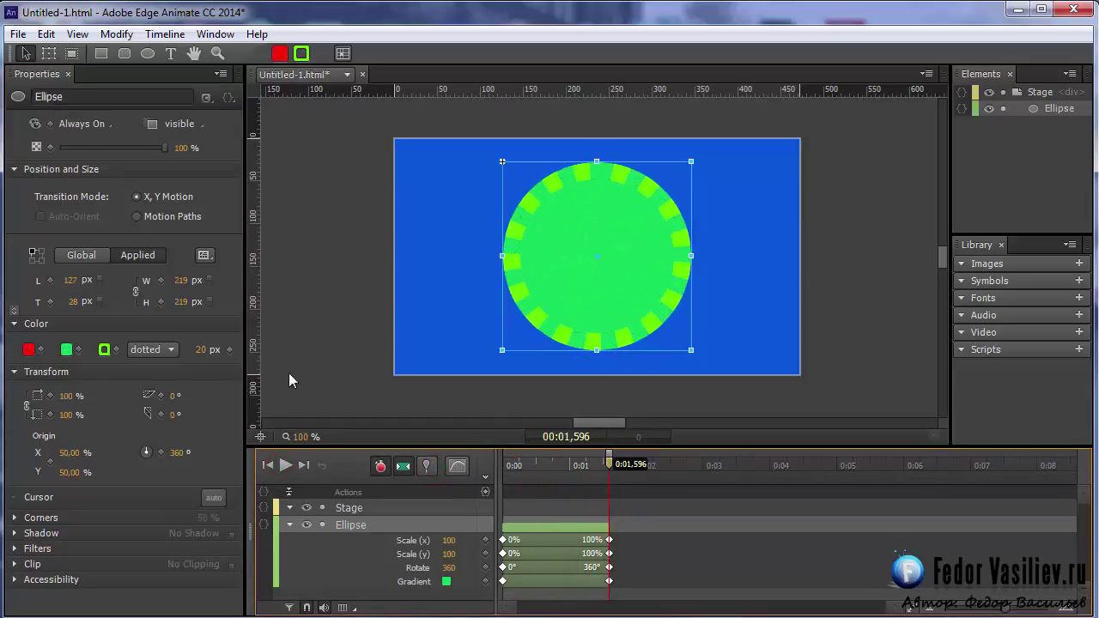
click(285, 466)
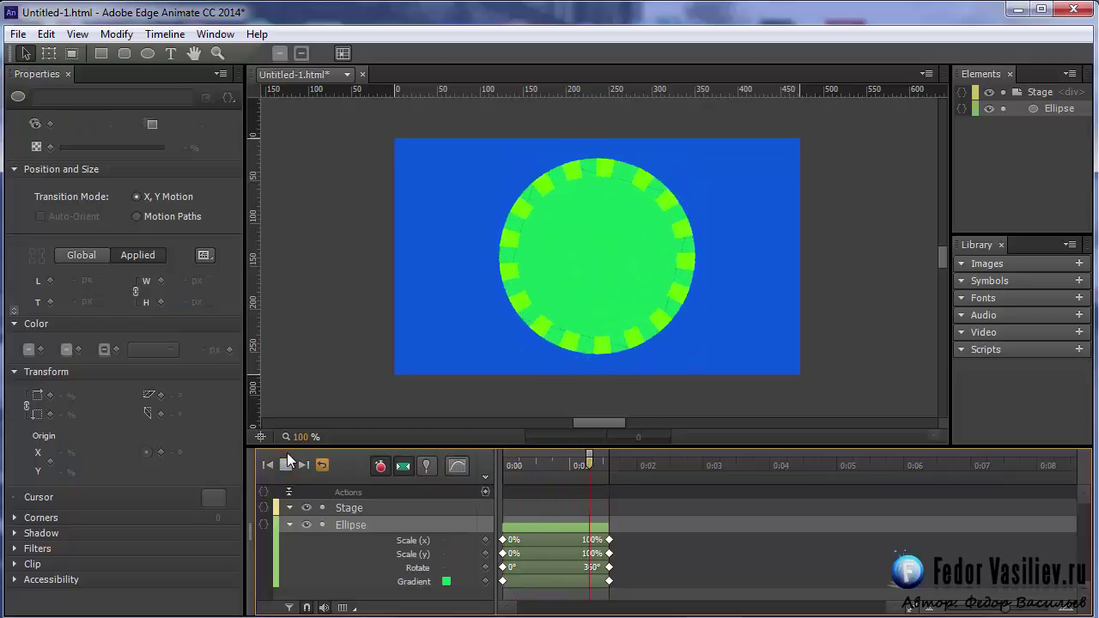
click(285, 465)
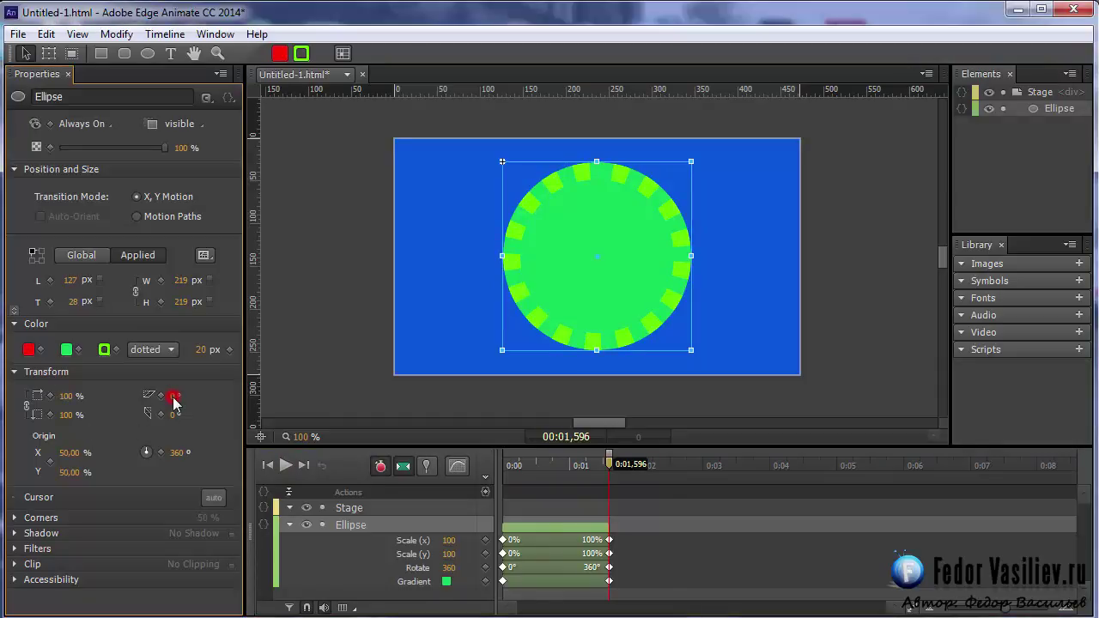
Try skewing the ellipse vertically at 0:01,596 and reset its skew to 0°
mouse_move(175, 399)
mouse_down()
mouse_move(217, 398)
mouse_move(124, 391)
mouse_move(177, 396)
mouse_move(221, 420)
mouse_move(135, 413)
mouse_move(179, 415)
mouse_up()
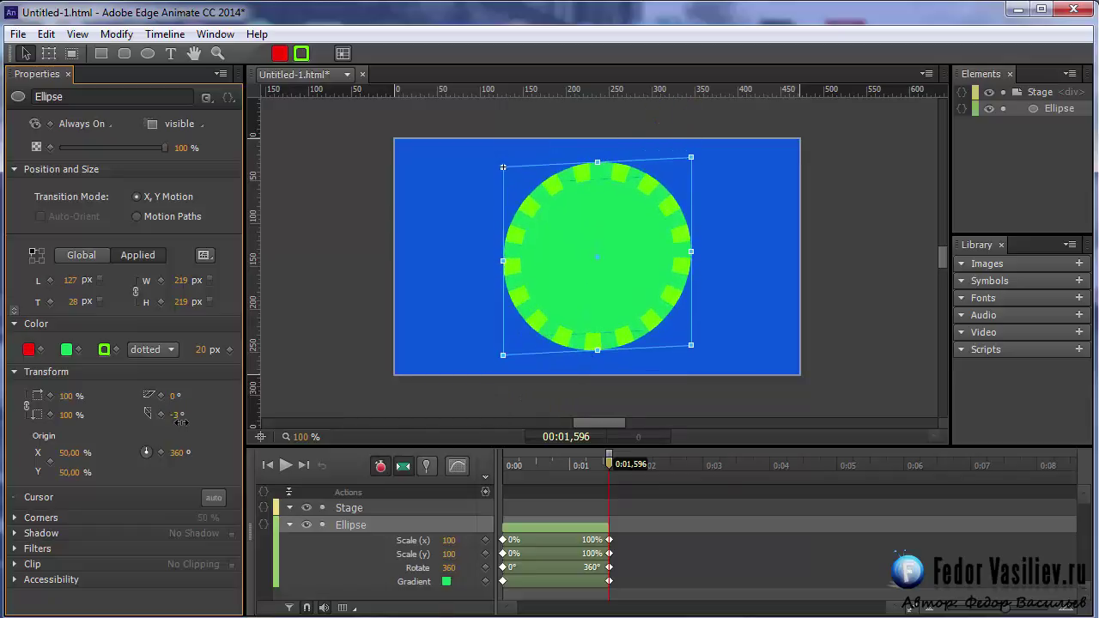
click(179, 415)
text(0)
key(Return)
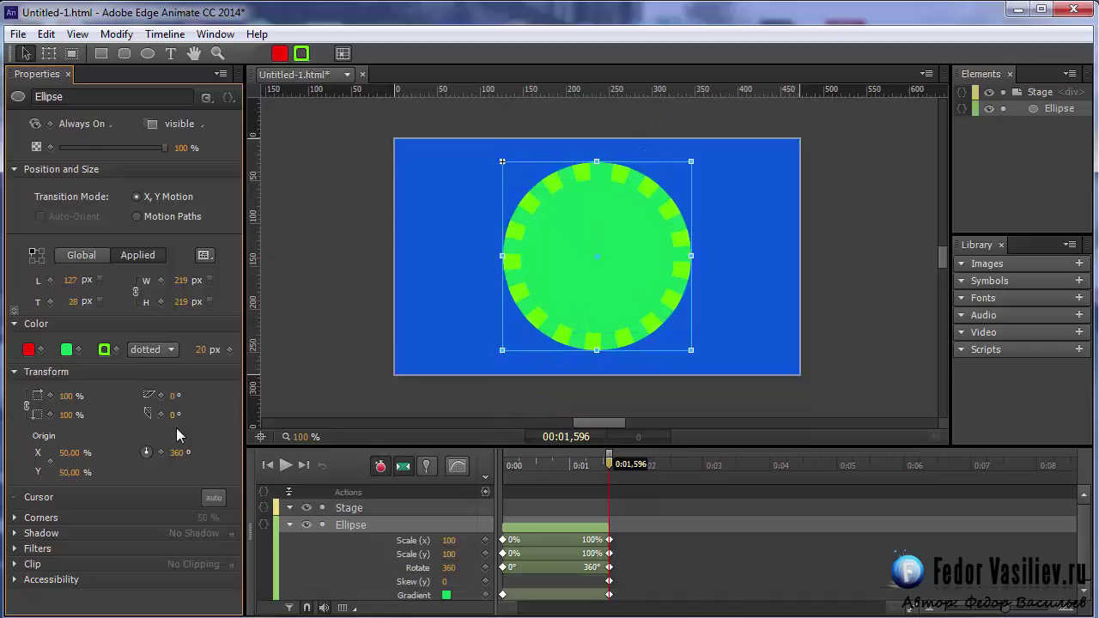
Delete the ellipse's Skew (y) keyframe at 0:01,596
click(609, 581)
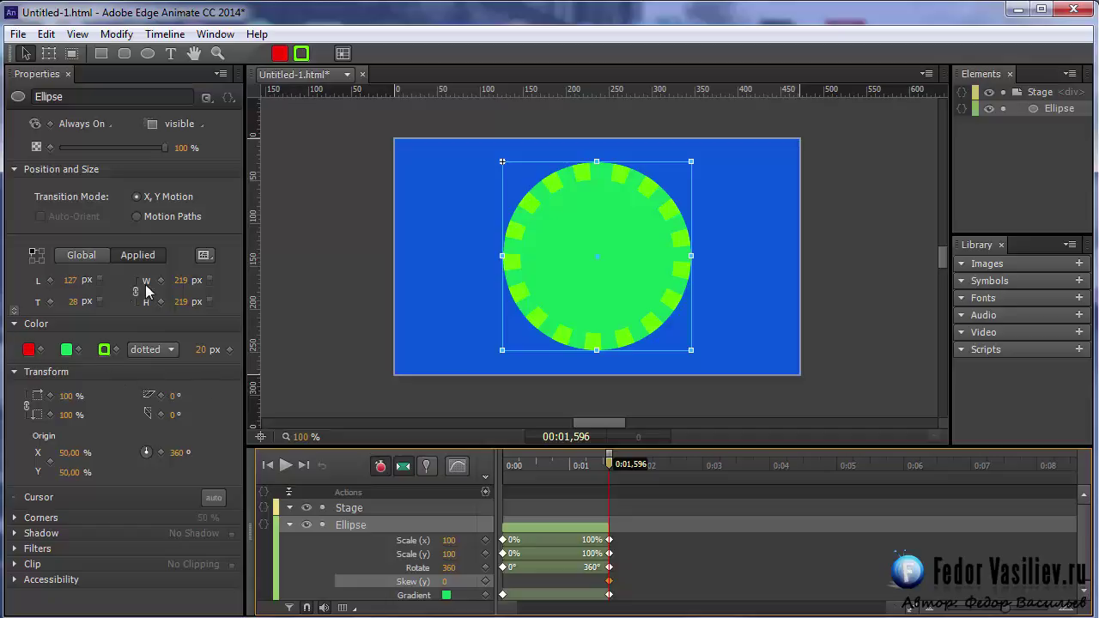
right_click(608, 581)
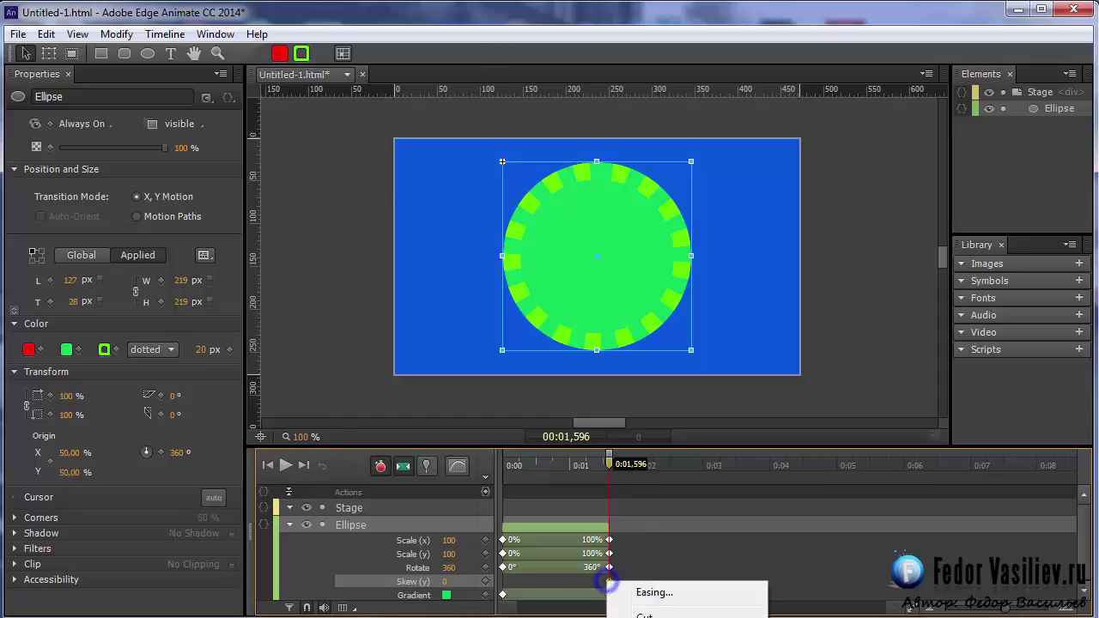
key(Delete)
With auto-keyframing and auto-transitions off, use the Transform tool to move the ellipse's origin to its lower-left corner and rotate it about that point
click(403, 469)
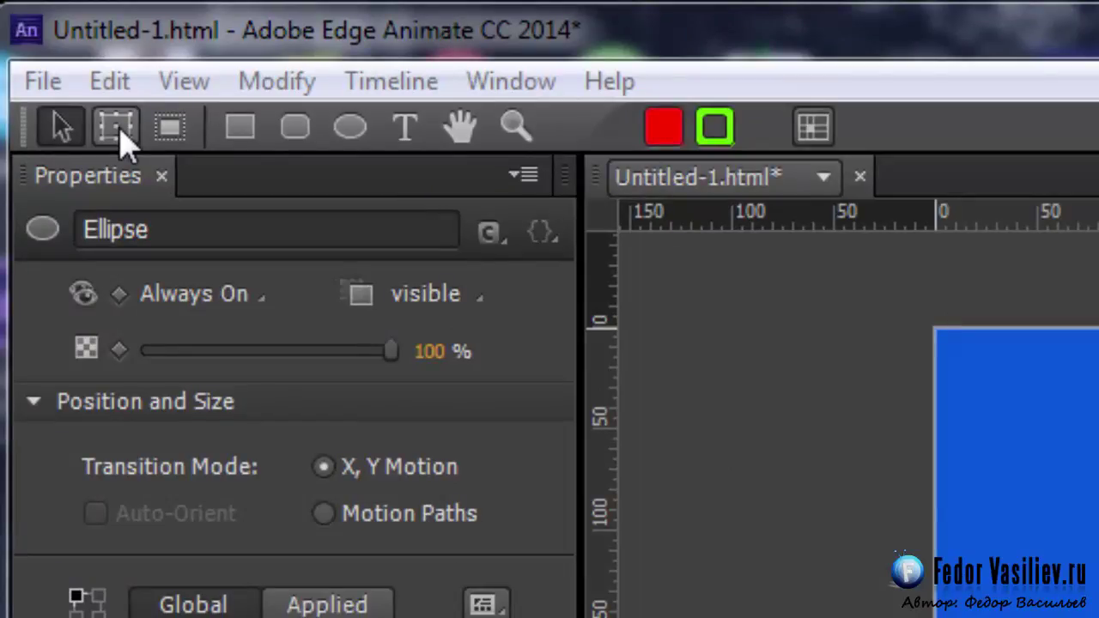
click(116, 127)
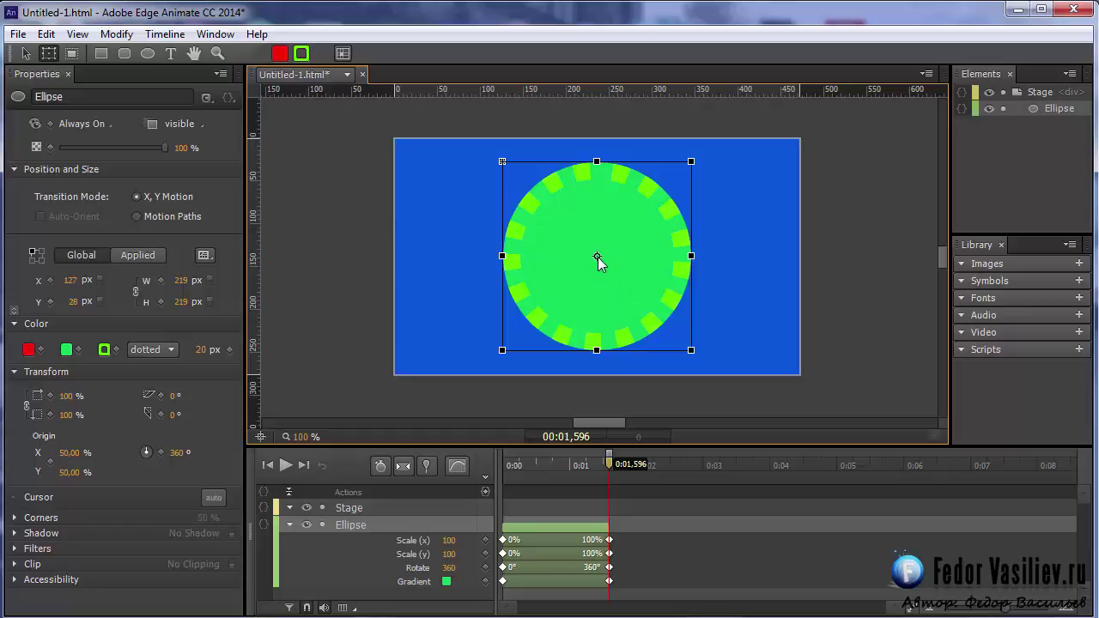
drag(549, 316, 505, 352)
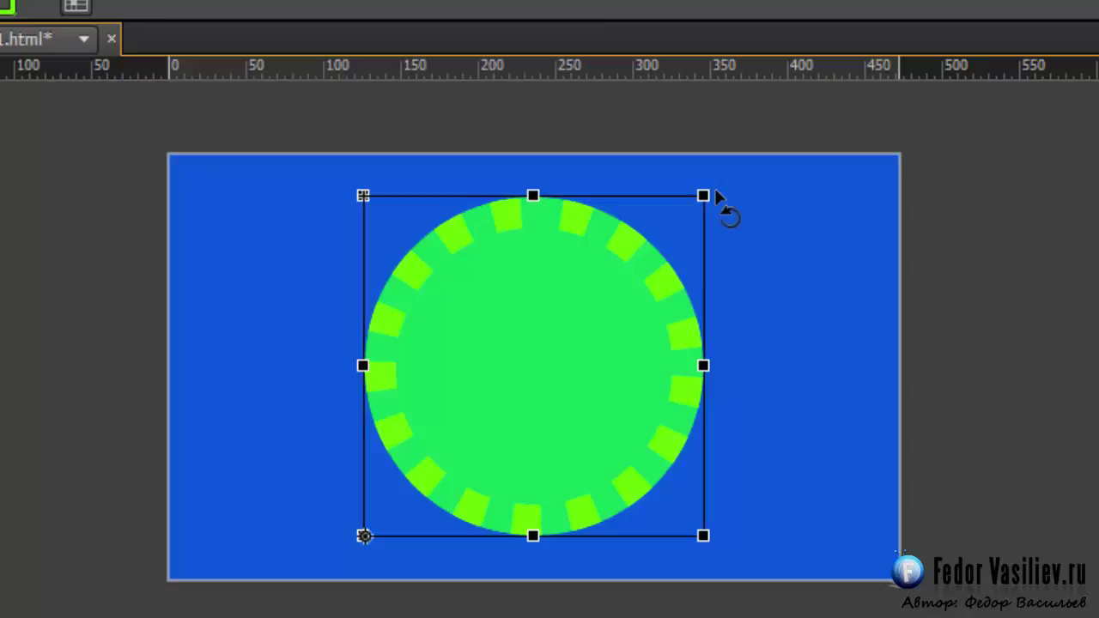
drag(718, 195, 471, 441)
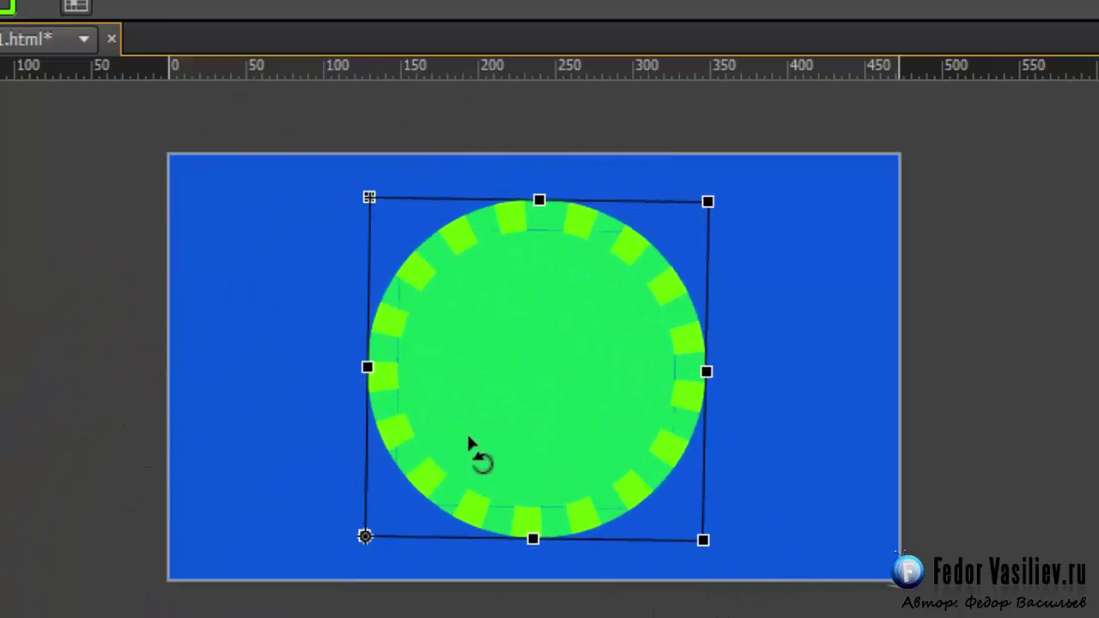
Rotate the ellipse about an origin near its centre, and again about the middle of its left edge to 5850°
drag(361, 532, 535, 378)
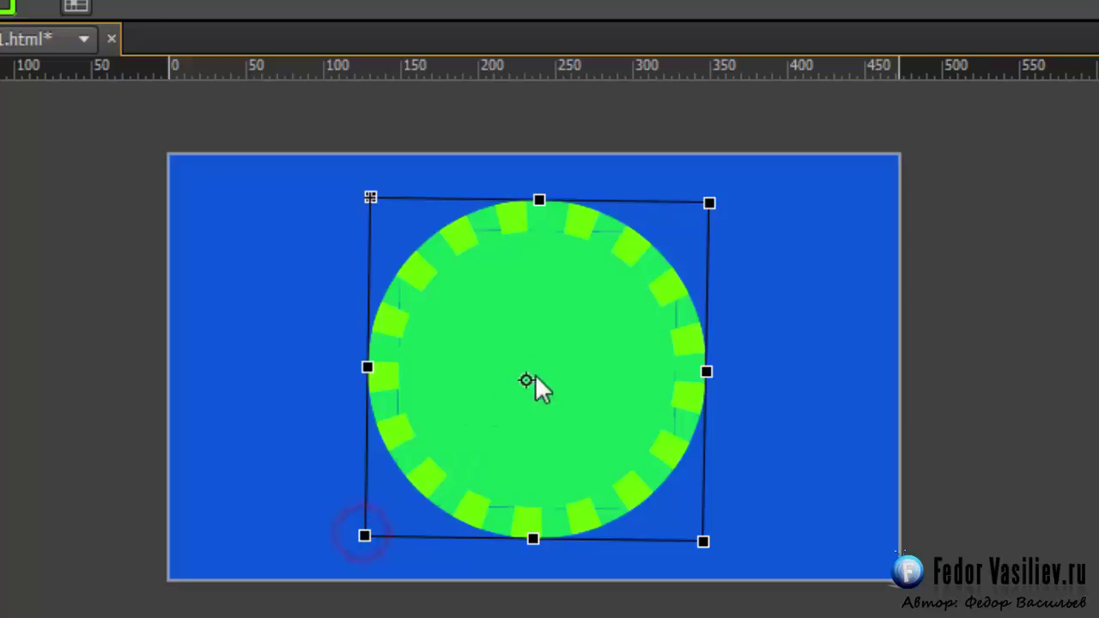
drag(724, 206, 630, 473)
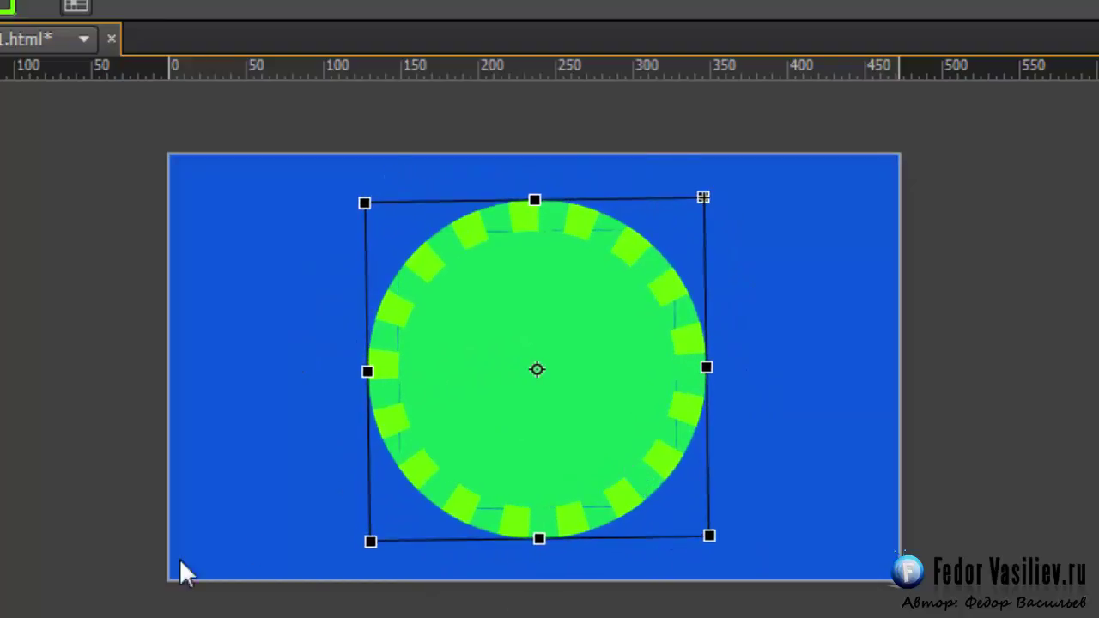
drag(536, 369, 367, 371)
drag(711, 193, 448, 347)
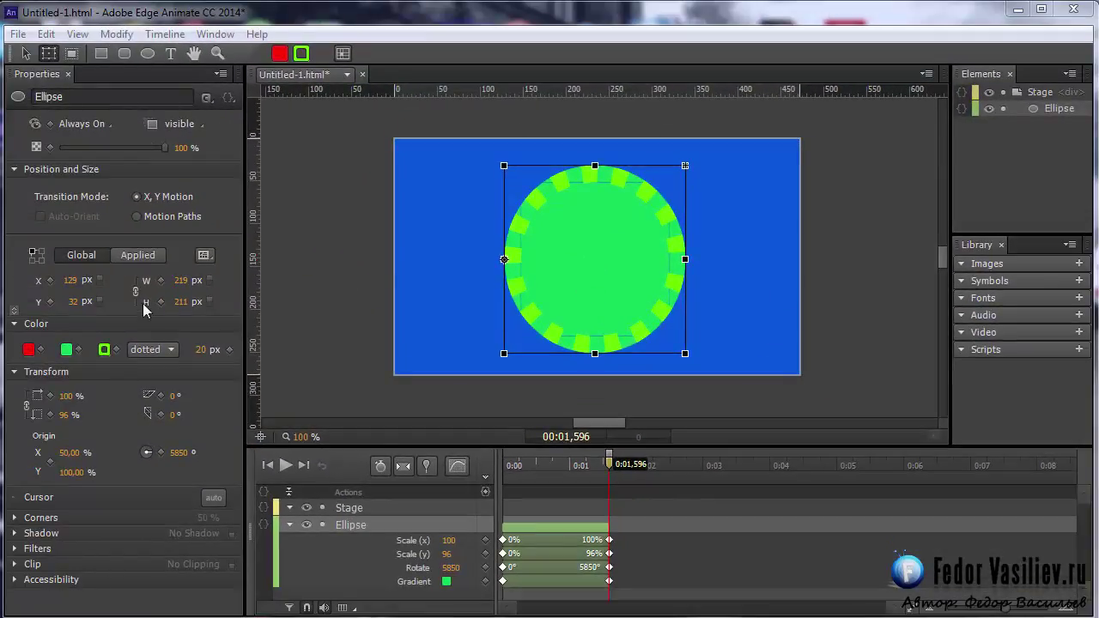
Remove the ellipse's background colour and its gradient, leaving only the dotted border
alt+click(28, 350)
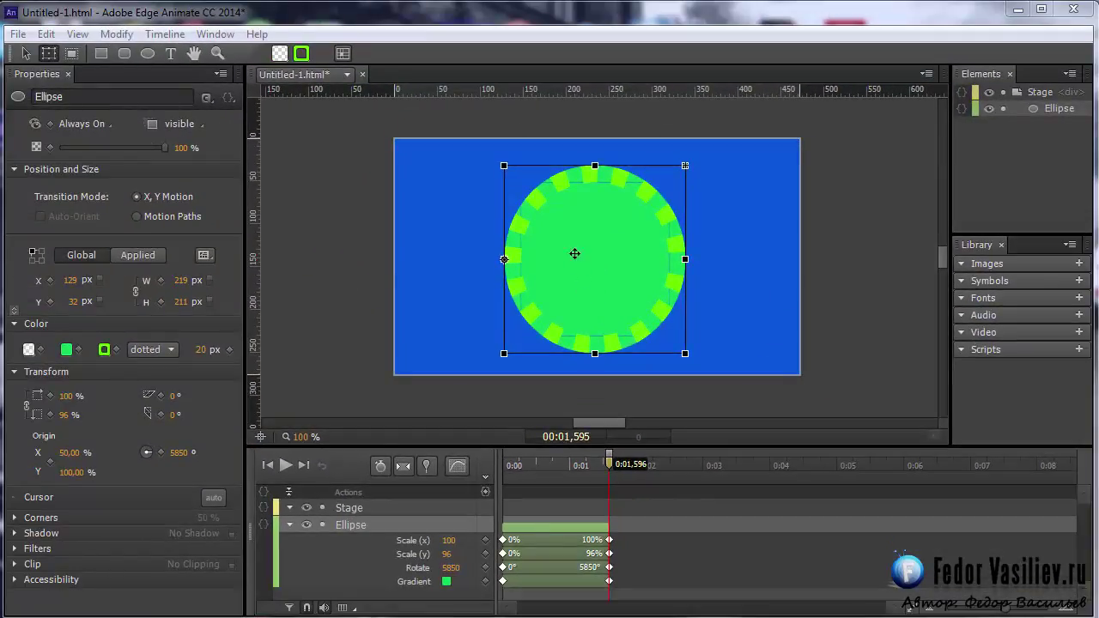
click(65, 351)
drag(86, 361, 301, 167)
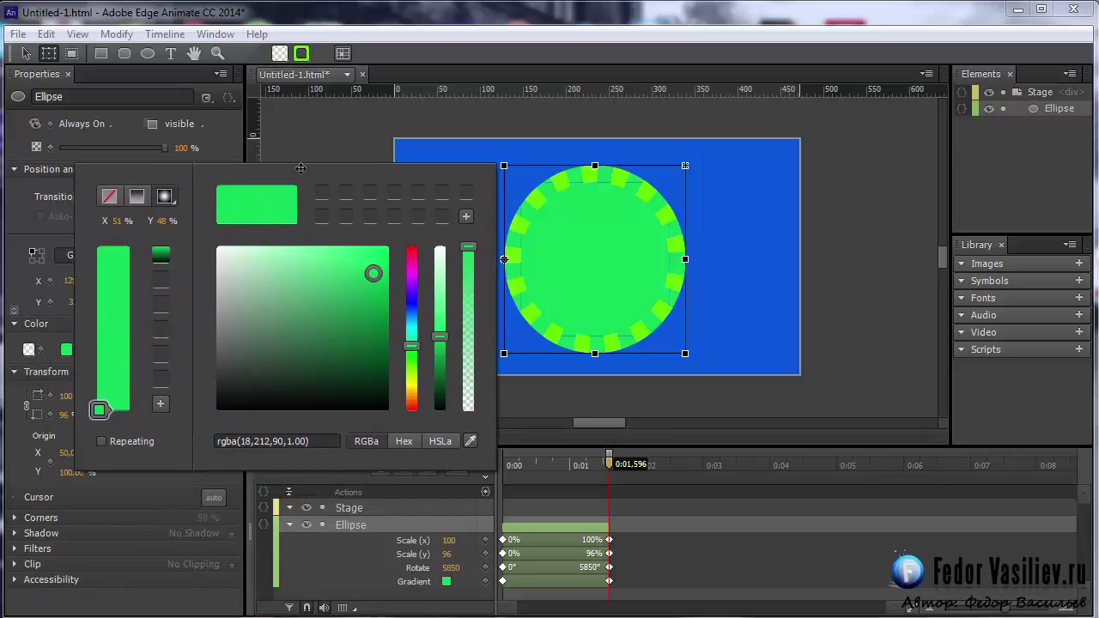
click(109, 198)
click(301, 156)
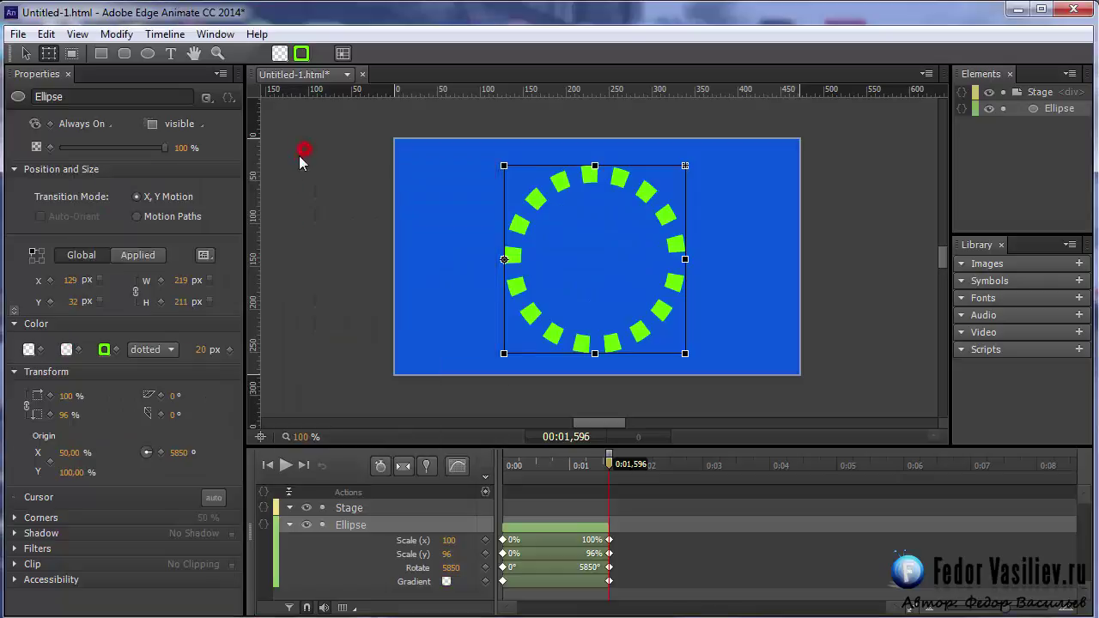
Try a faint opacity for the ellipse's red background colour and return it to fully transparent
click(28, 350)
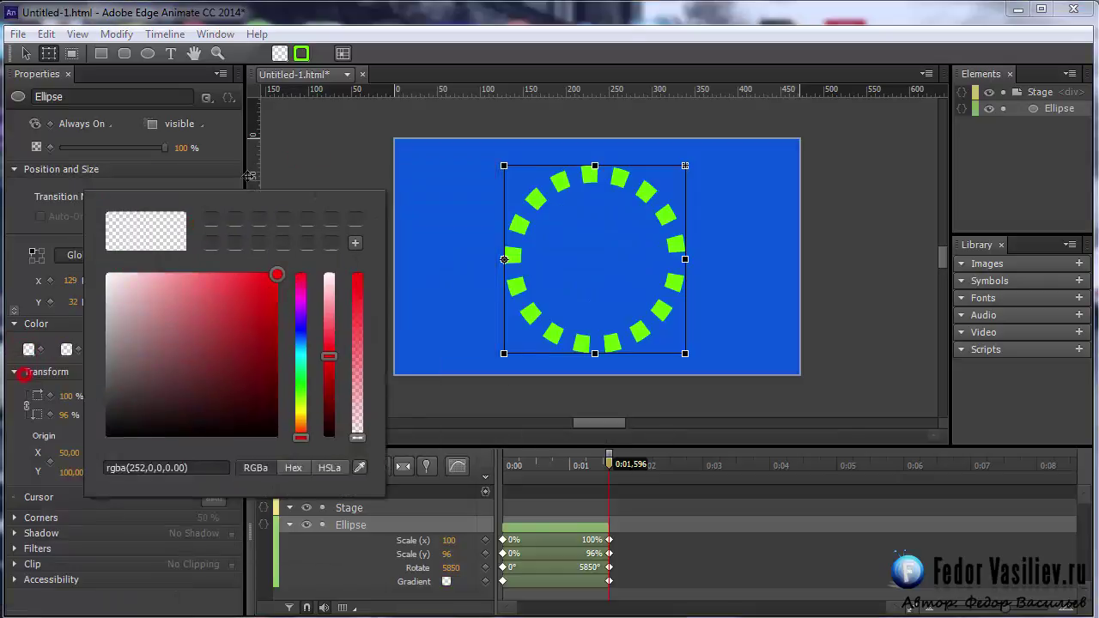
mouse_move(396, 400)
mouse_down()
mouse_move(397, 230)
mouse_move(393, 404)
mouse_up()
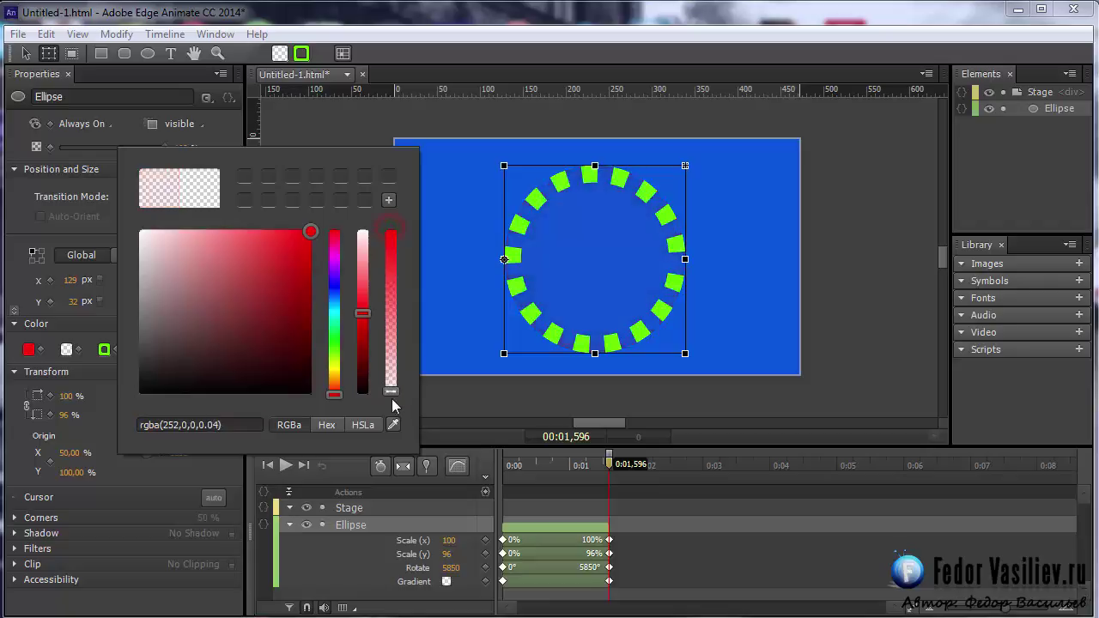
click(478, 319)
click(562, 295)
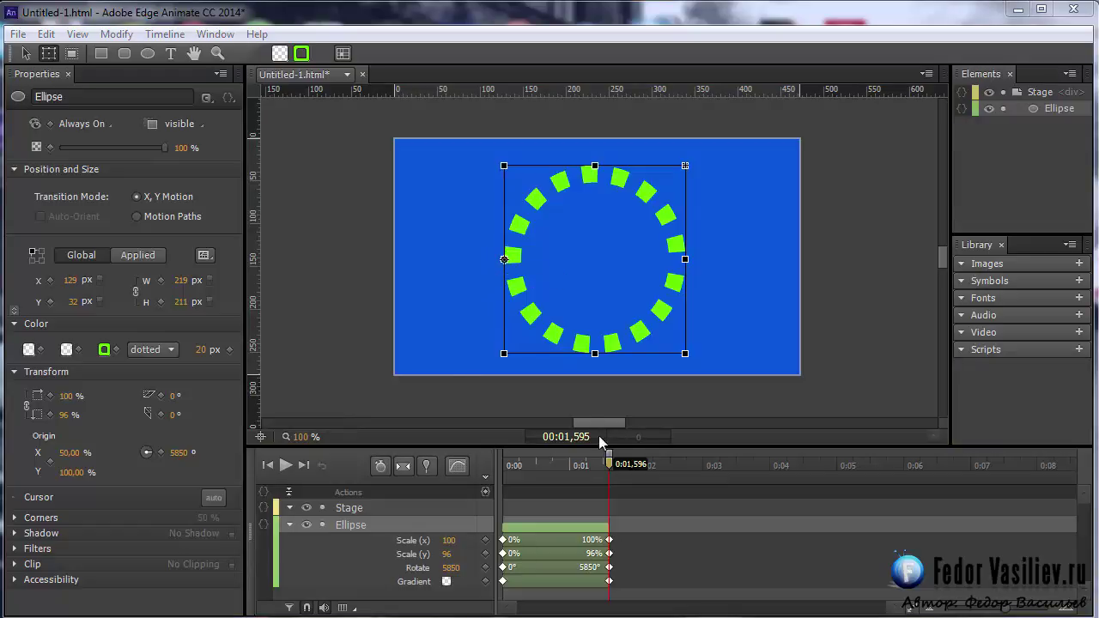
Play the ellipse's animation from the start of the timeline
key(Home)
click(285, 464)
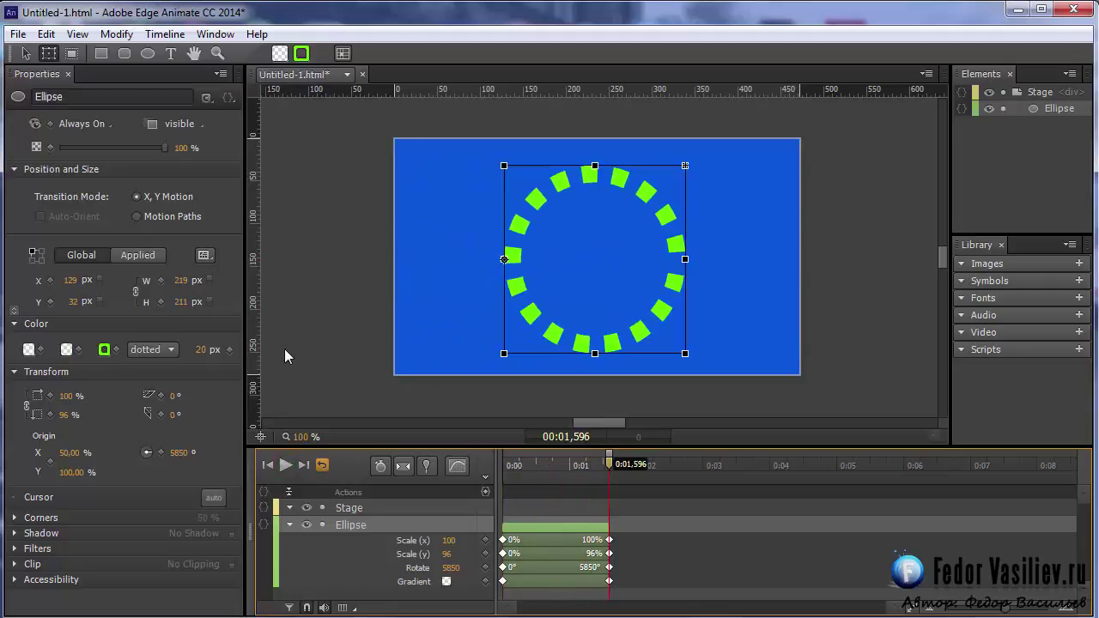
click(418, 305)
click(284, 467)
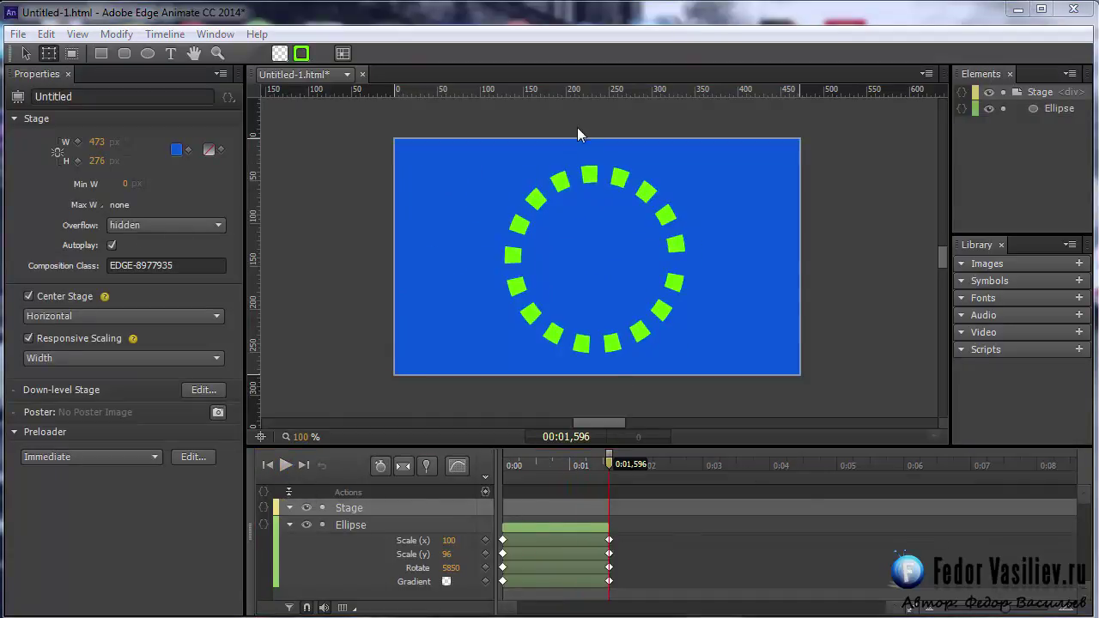
Test selecting the ellipse on the stage by its dotted border and through its empty interior
click(534, 198)
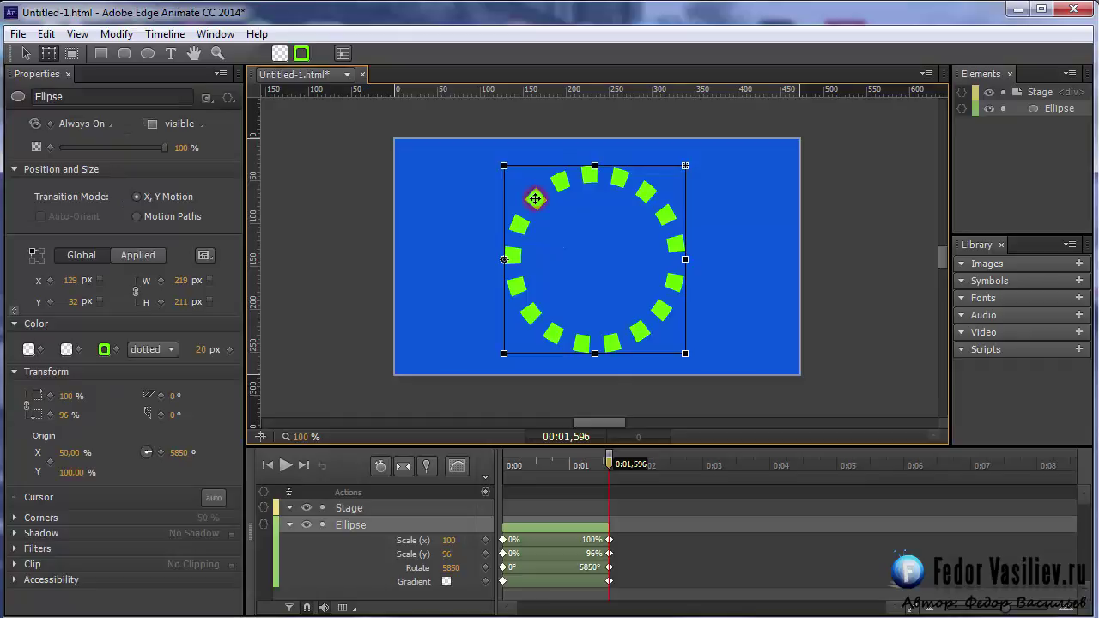
click(748, 289)
click(637, 272)
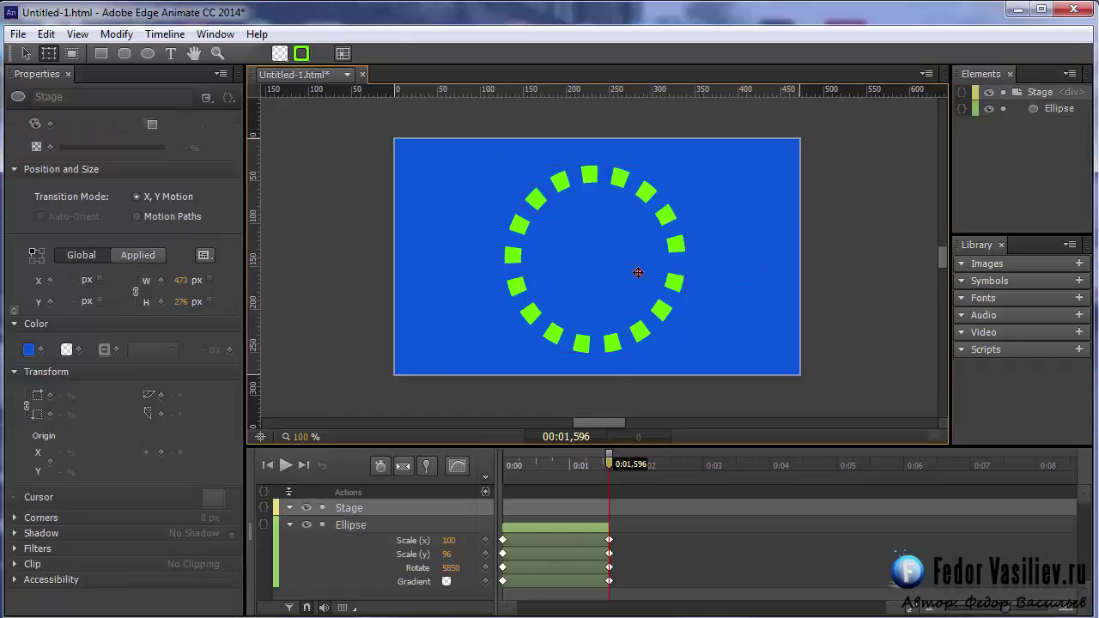
click(457, 247)
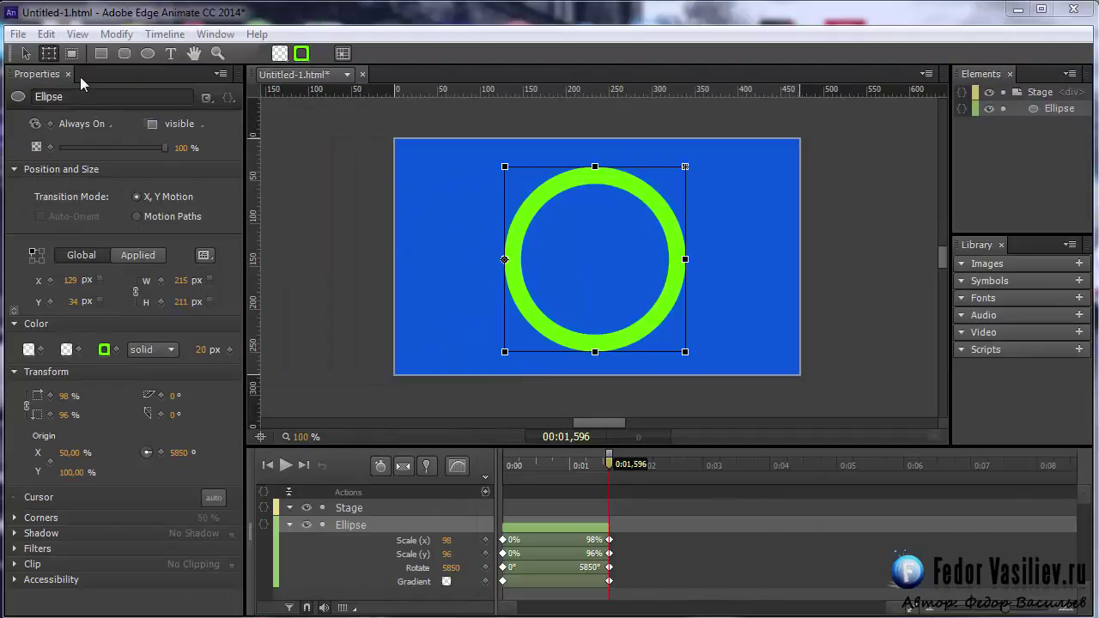
Use the Clipping tool to clip away the upper half of the ellipse
click(71, 54)
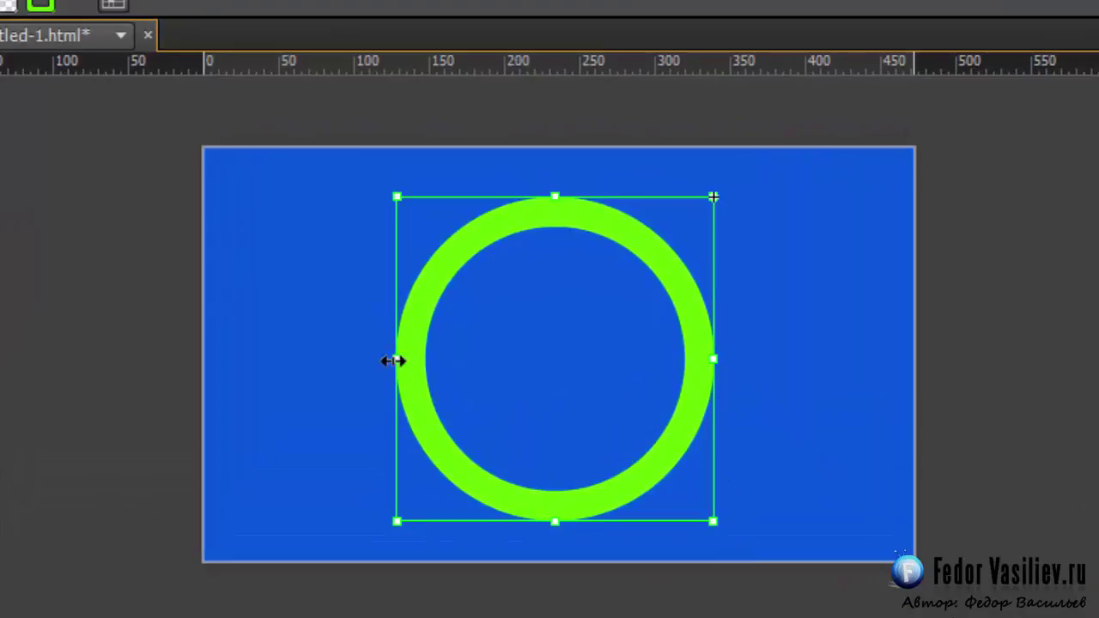
mouse_move(393, 360)
mouse_down()
mouse_move(554, 359)
mouse_move(394, 370)
mouse_up()
drag(557, 197, 547, 359)
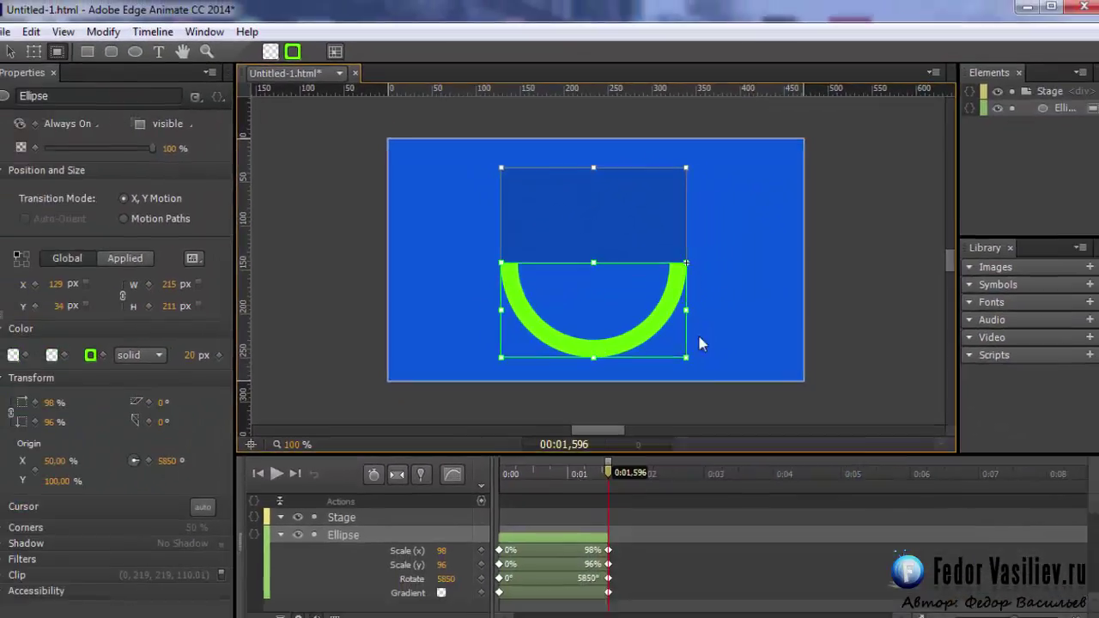
With the Transform tool, rotate the clipped ellipse, move its origin to the middle of the cut edge, and rotate it to 7289°
click(50, 55)
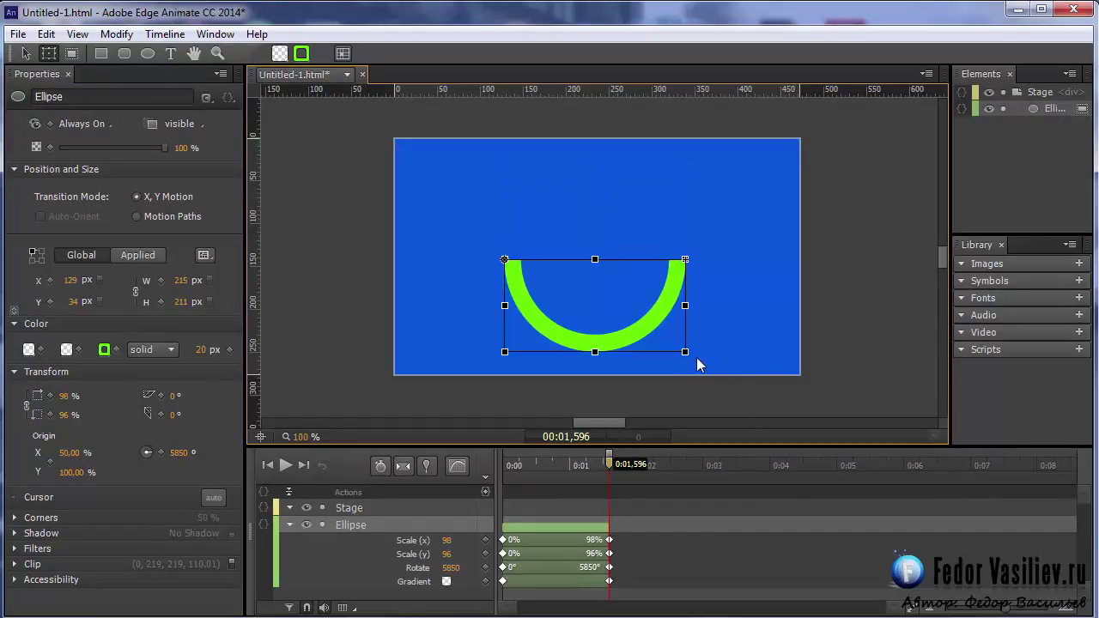
drag(693, 361, 610, 314)
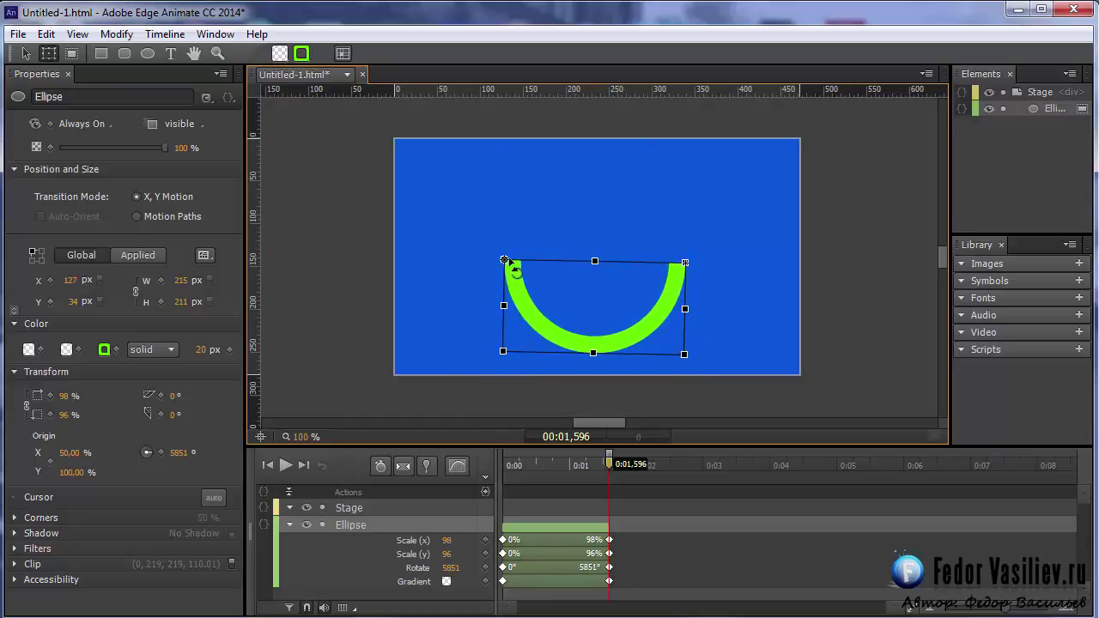
drag(504, 258, 597, 265)
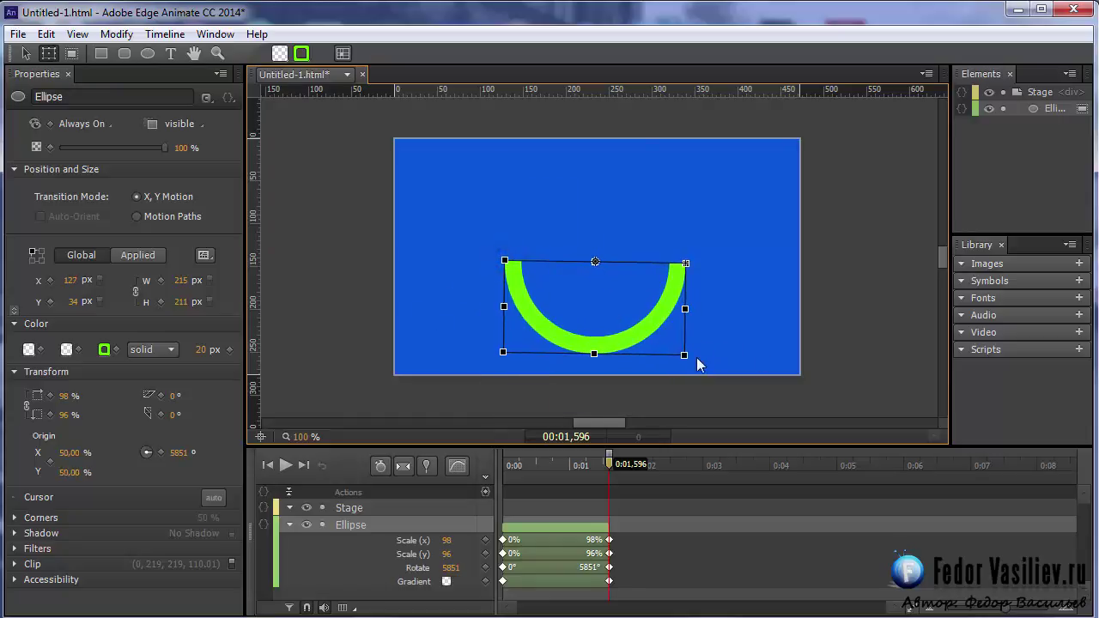
drag(694, 364, 643, 306)
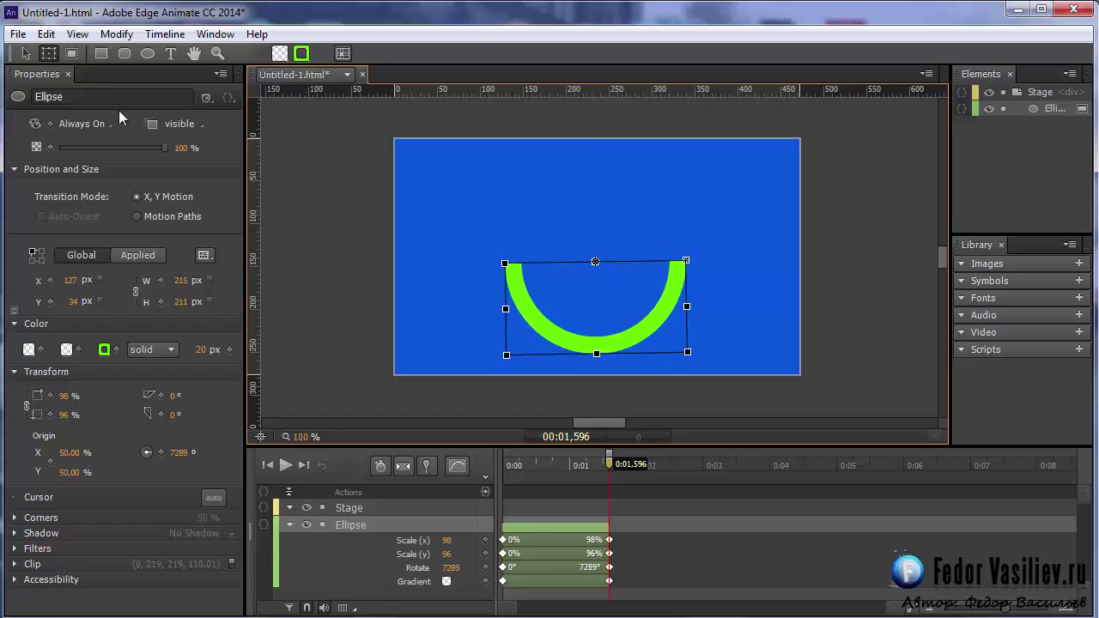
Check the clipping frame of the ellipse and straighten the shape by rotating it to 7290°
click(72, 53)
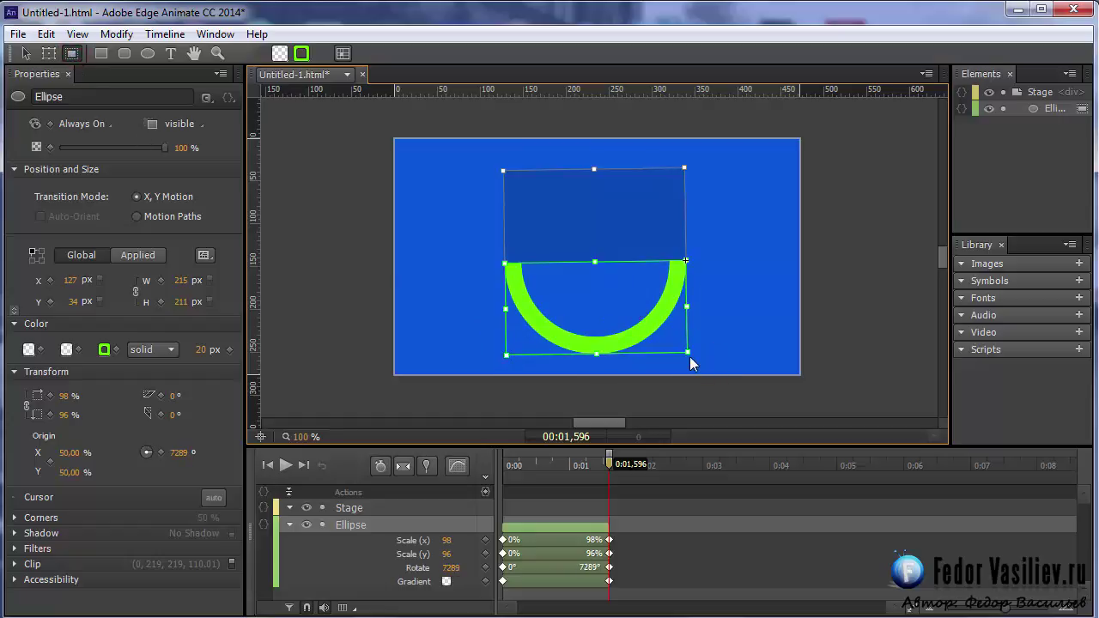
click(49, 53)
drag(691, 362, 689, 361)
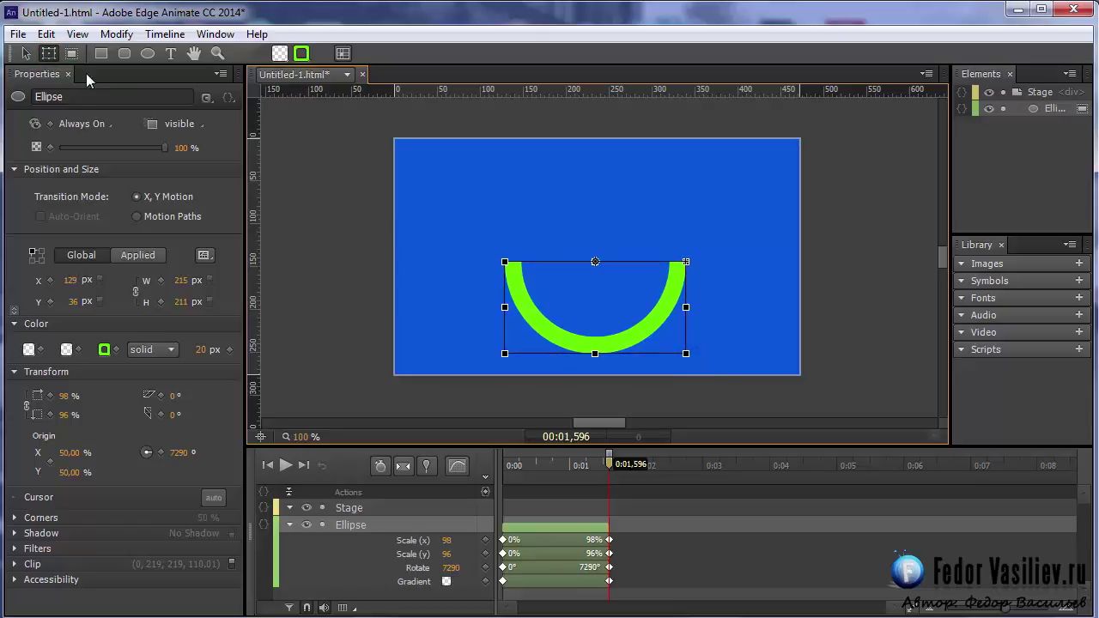
Clip away the ellipse's left half so that a quarter ring remains, and reselect it with the Transform tool
click(71, 53)
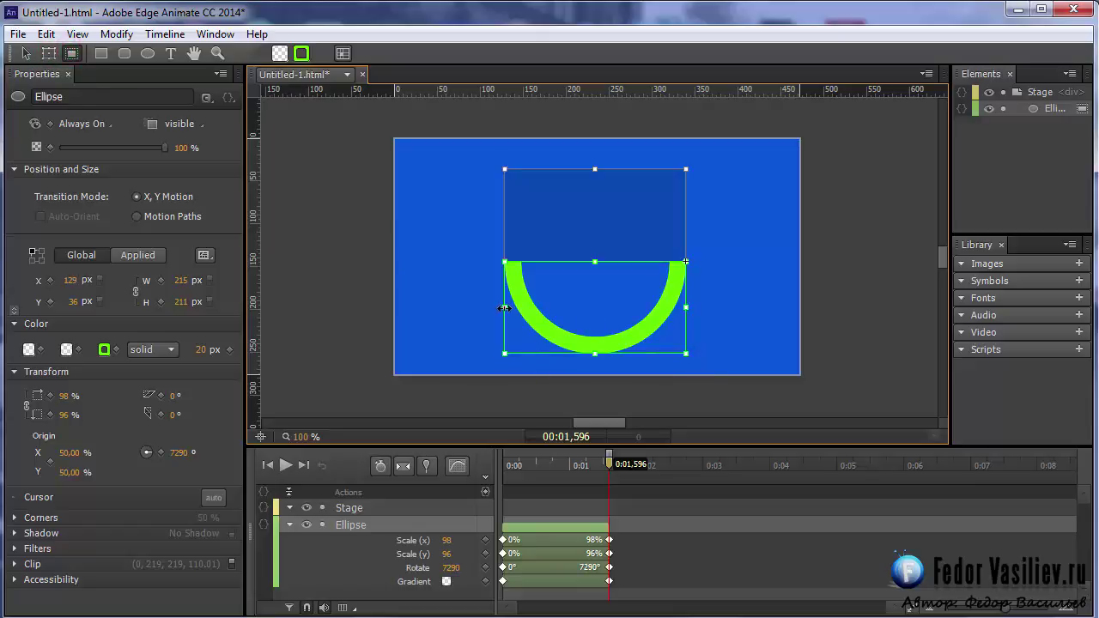
drag(507, 307, 598, 314)
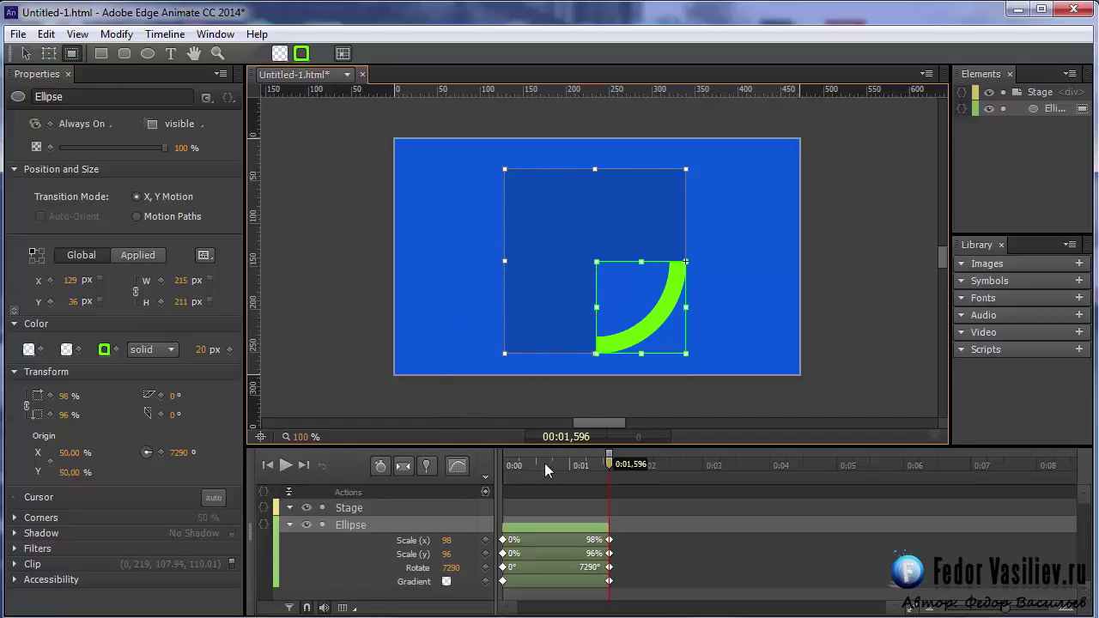
click(705, 312)
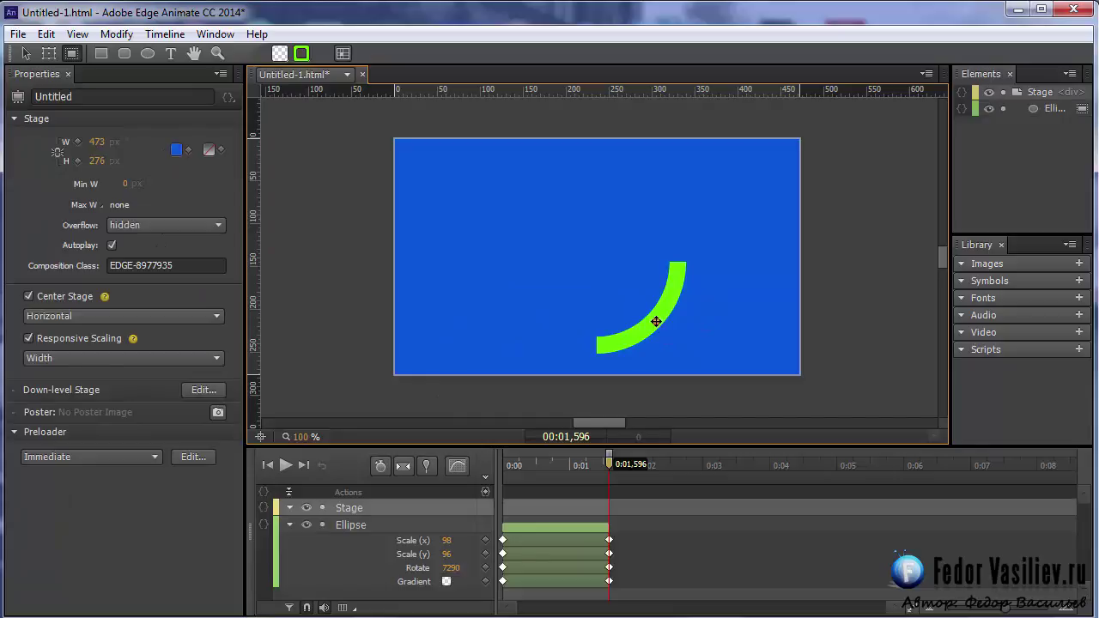
click(655, 319)
key(q)
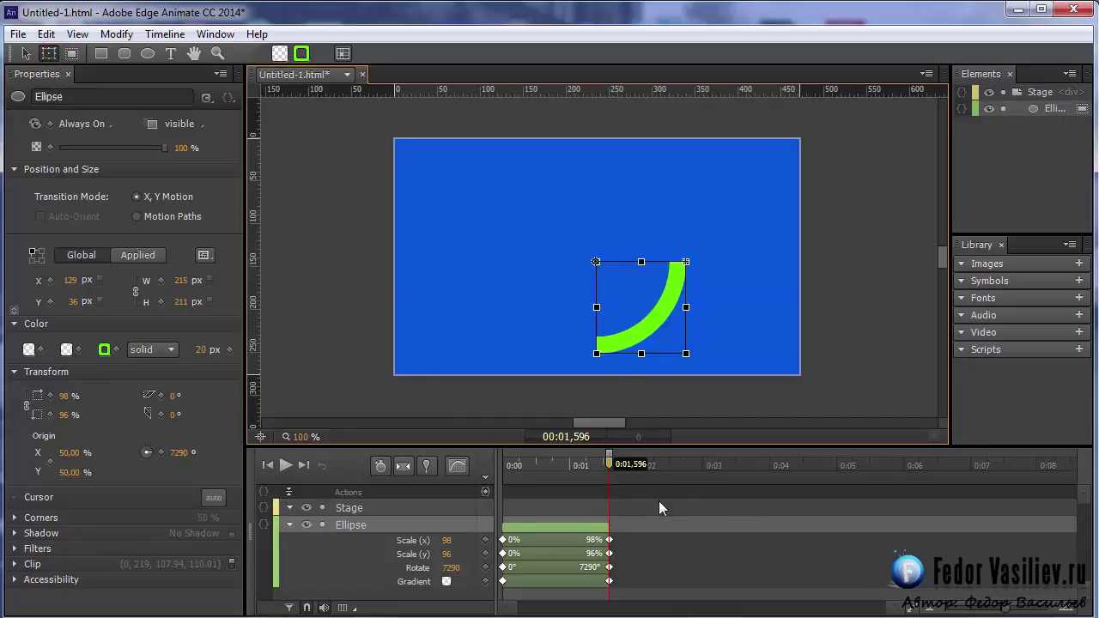
Delete all of the ellipse's transitions and keyframes from the timeline and return the playhead to 0:00
click(555, 527)
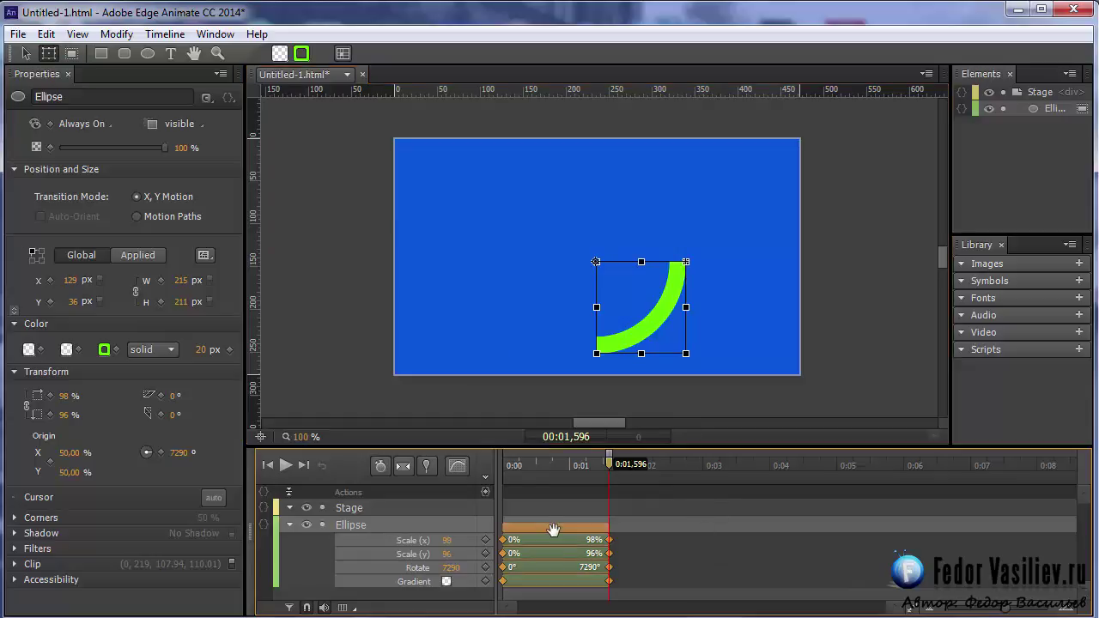
right_click(555, 530)
click(597, 606)
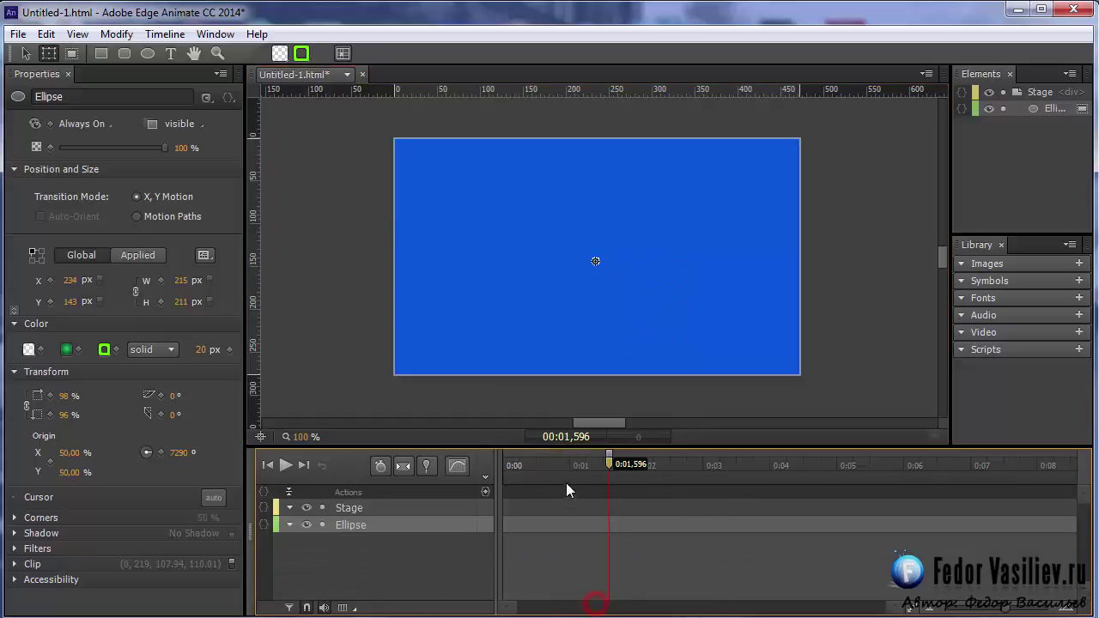
drag(573, 464, 425, 427)
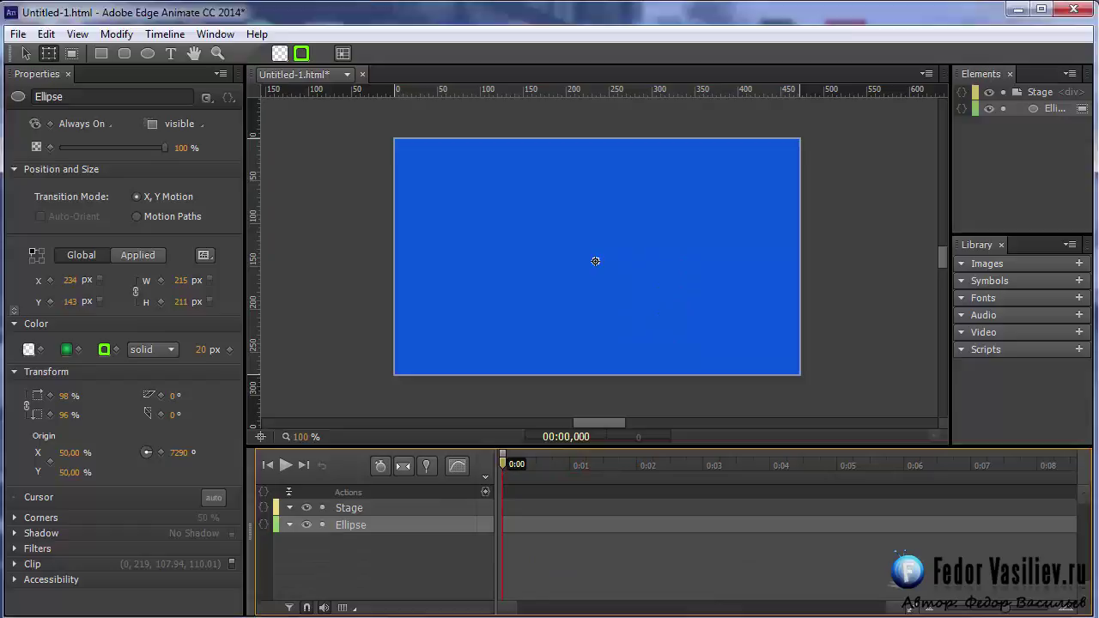
Set the ellipse's horizontal scale to 100%, unlink the scale values, and set the vertical scale to 100%
key(ctrl+z)
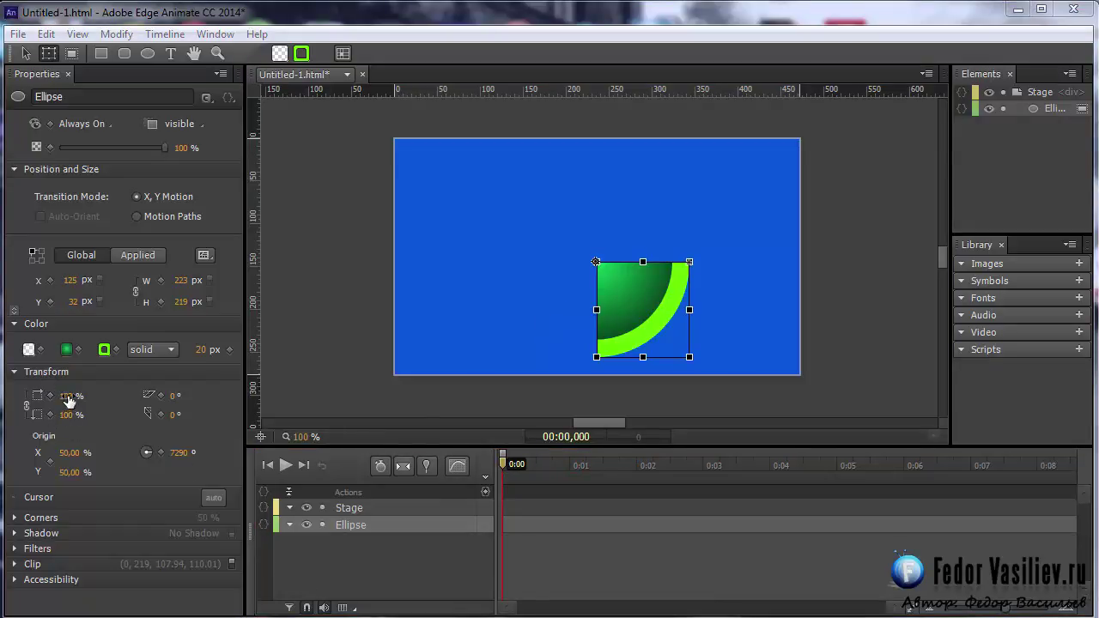
click(67, 396)
text(1)
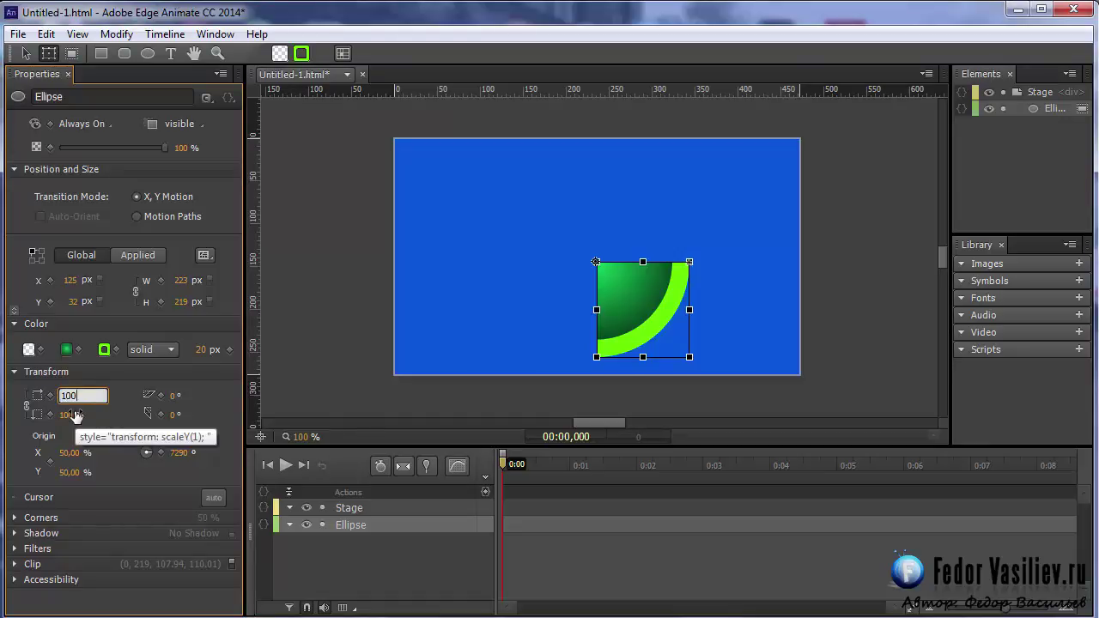
text(00)
key(Return)
click(26, 405)
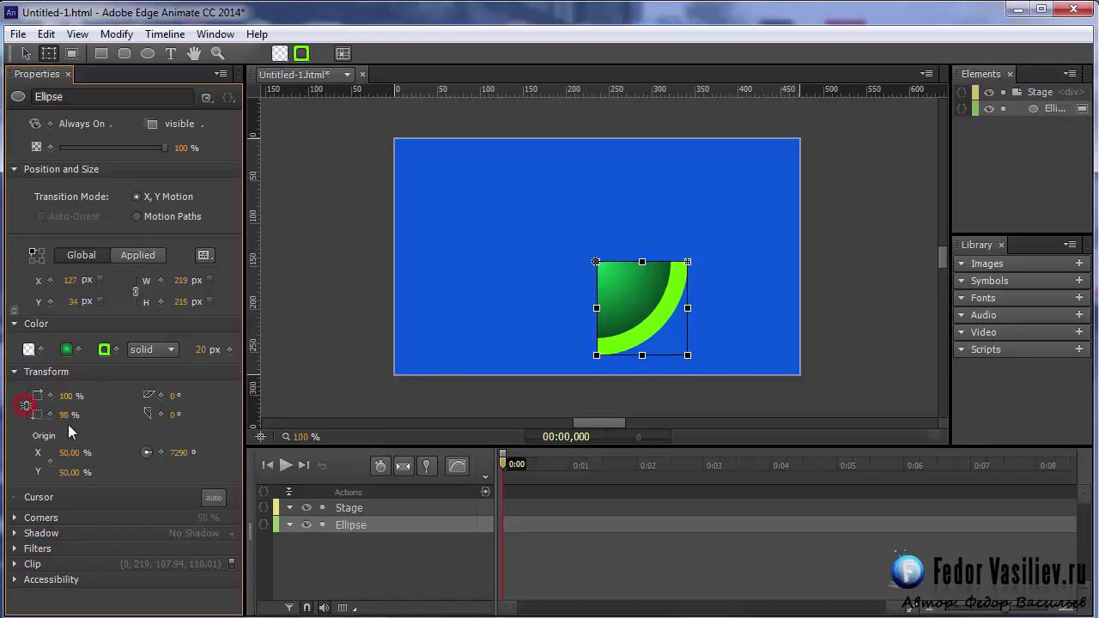
click(64, 414)
text(1)
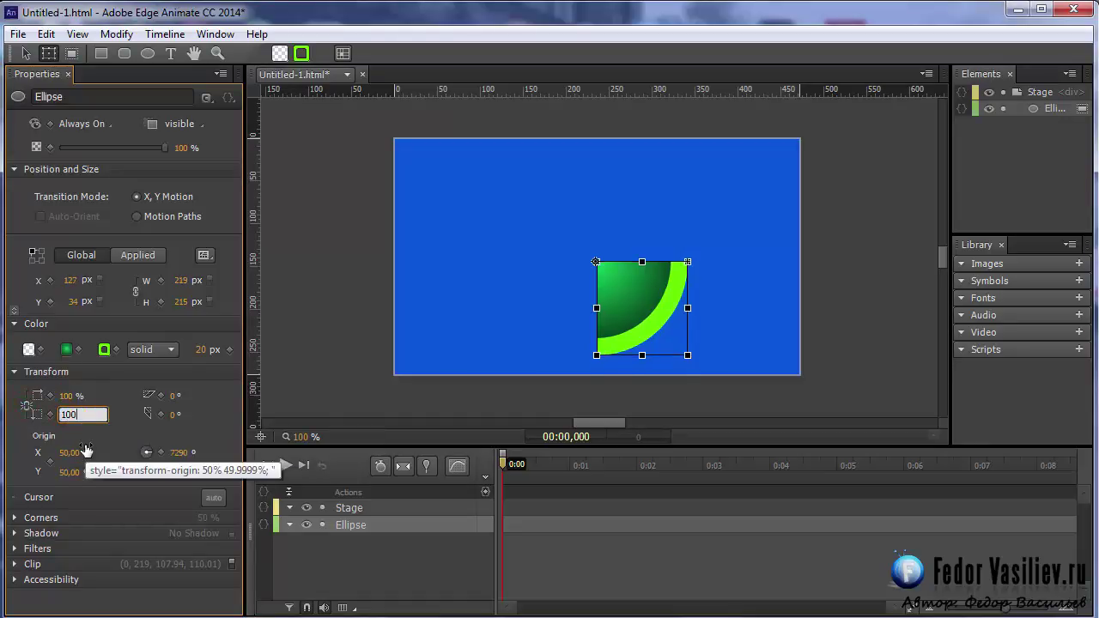
text(00)
key(Return)
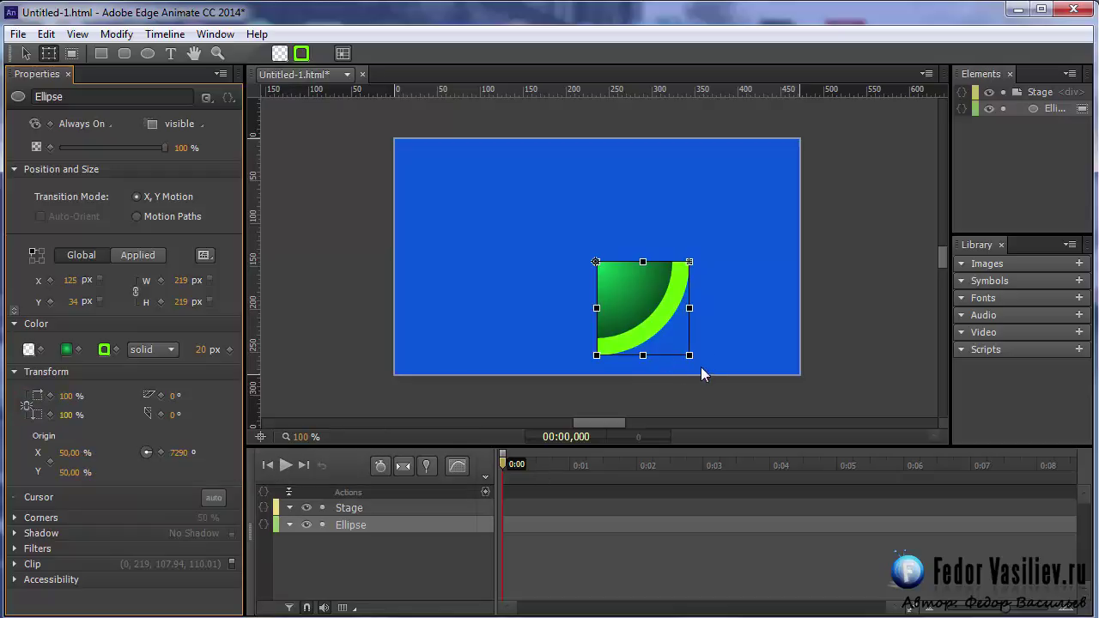
With auto-keyframing, auto-transitions and the pin on, span 0:00 to 0:01 and rotate the quarter ellipse to 7650°
click(516, 475)
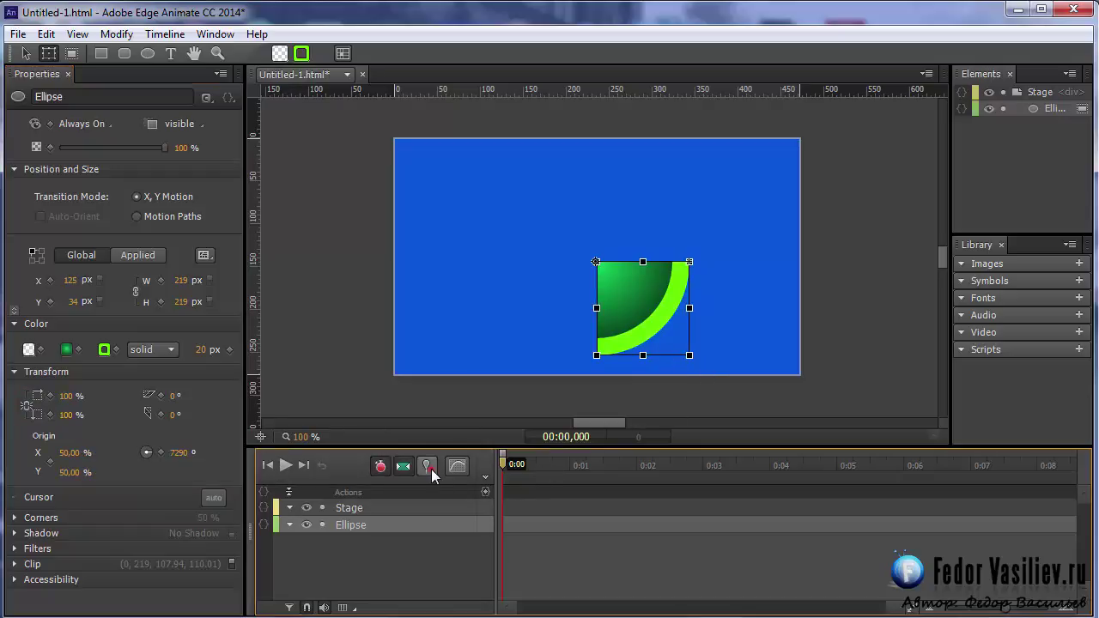
drag(506, 474, 574, 478)
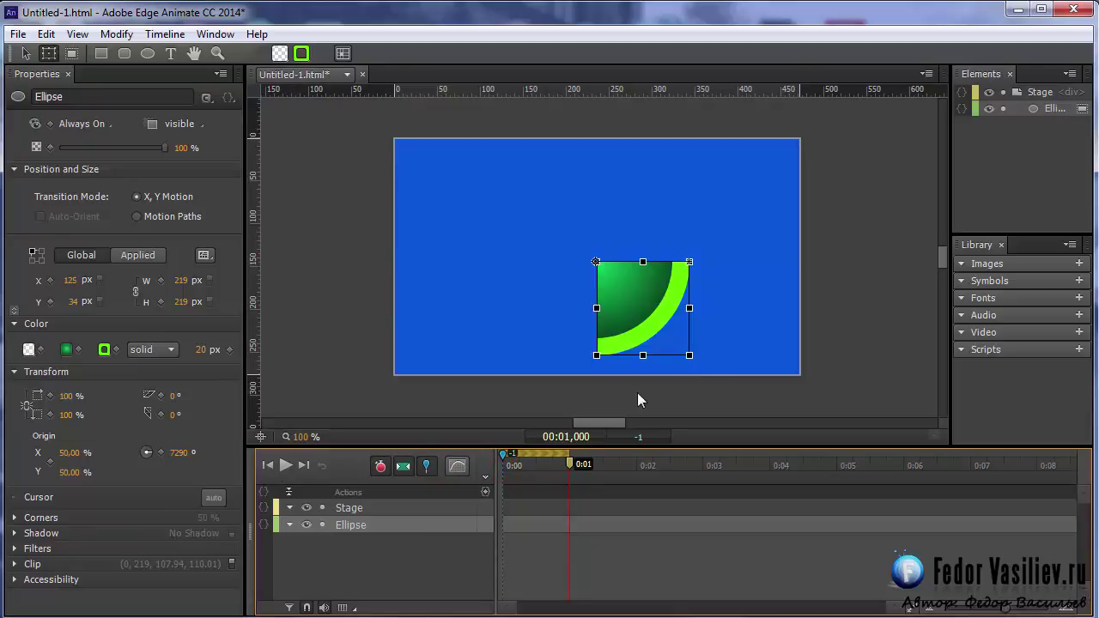
drag(700, 361, 653, 324)
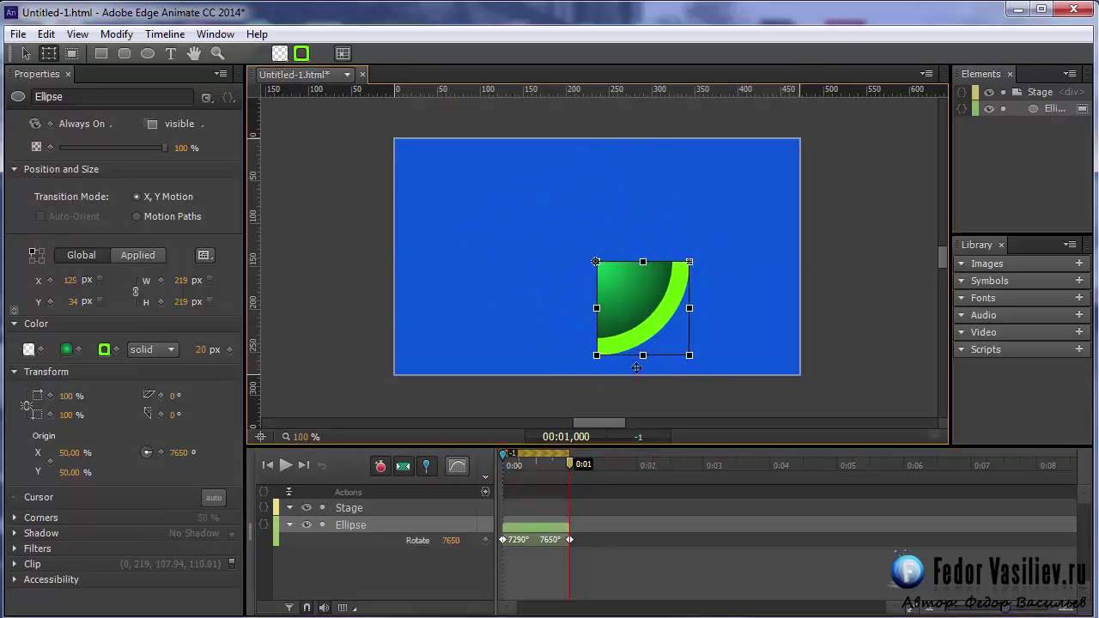
Span the pin and playhead from 0:01 to 0:02 and extend the clipping leftwards to reveal the ellipse's whole lower half
mouse_move(504, 464)
mouse_down()
mouse_move(648, 479)
mouse_move(640, 481)
mouse_up()
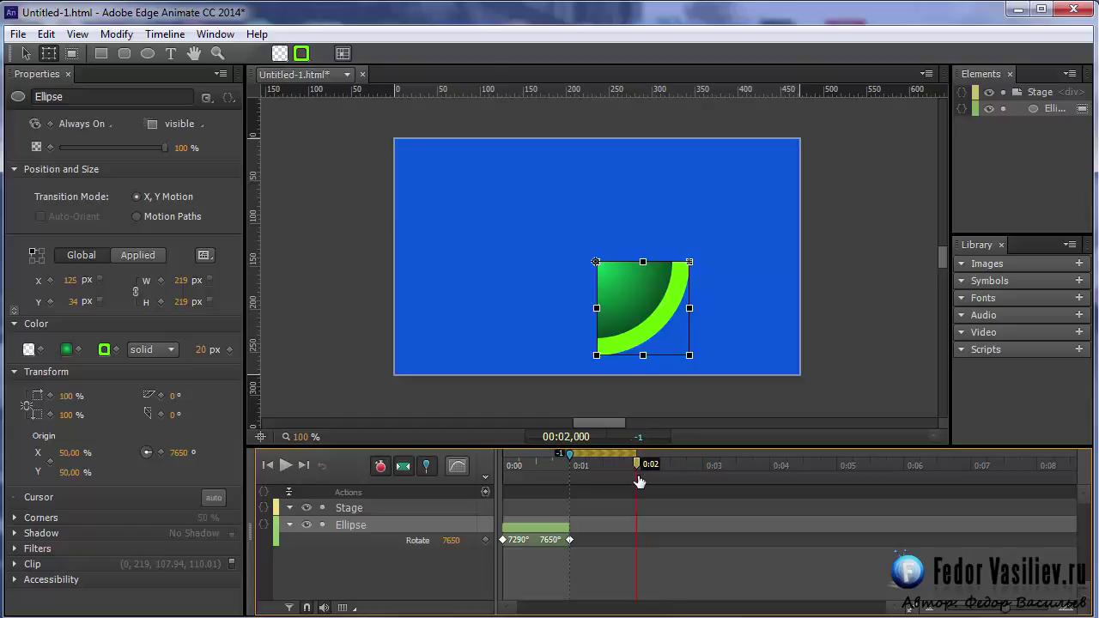
click(71, 53)
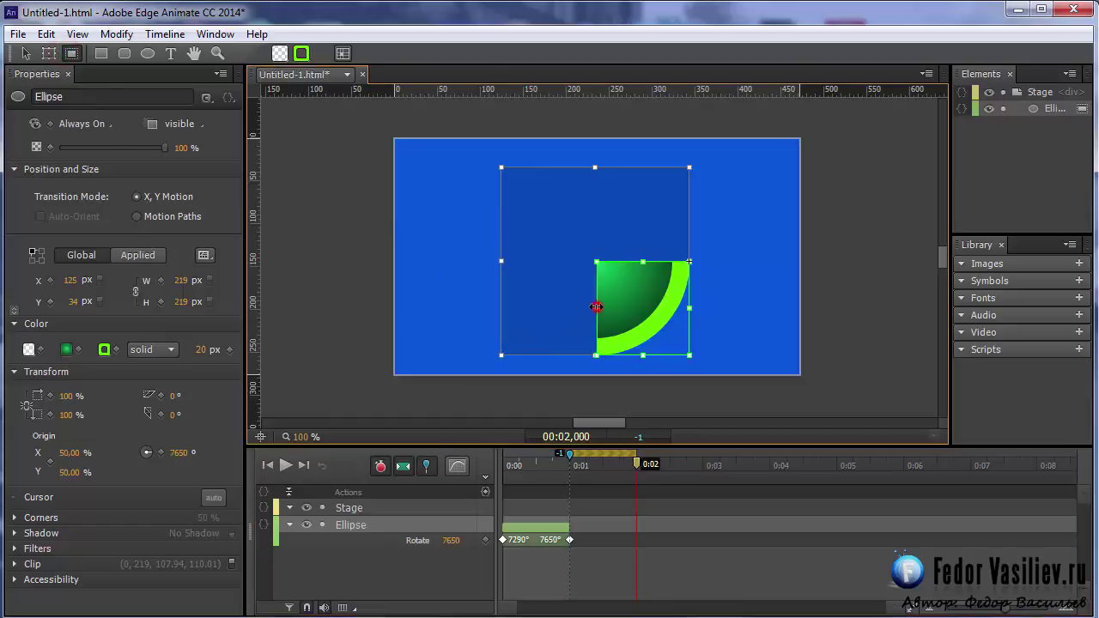
drag(596, 306, 502, 309)
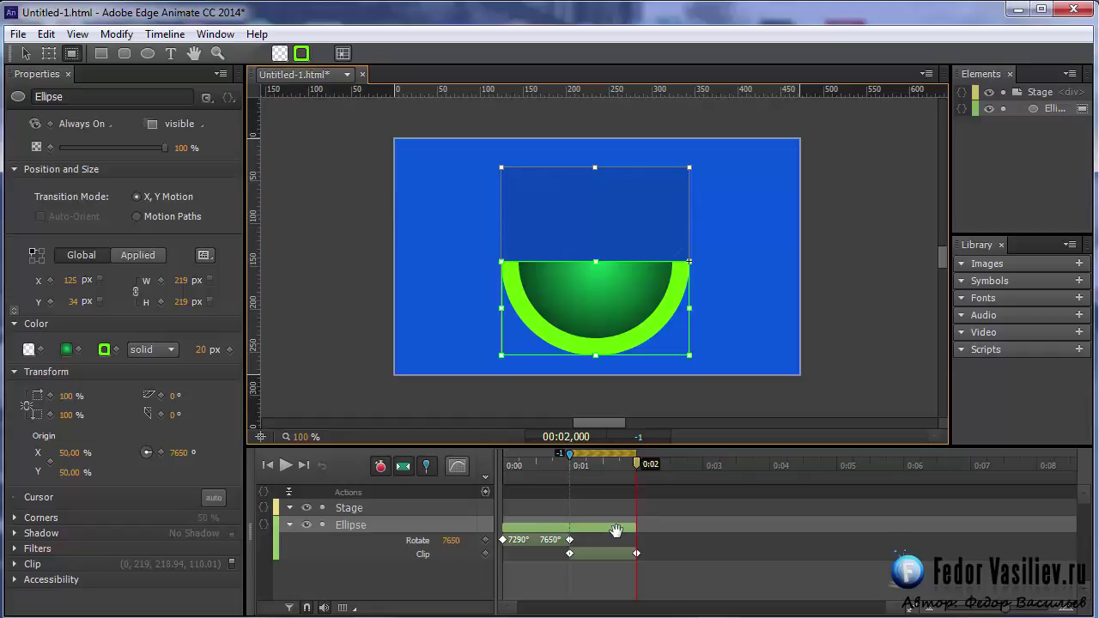
Span the pin and playhead from 0:02 to 0:03 and rotate the half ellipse to 8010°
mouse_move(569, 456)
mouse_down()
mouse_move(716, 473)
mouse_move(705, 483)
mouse_up()
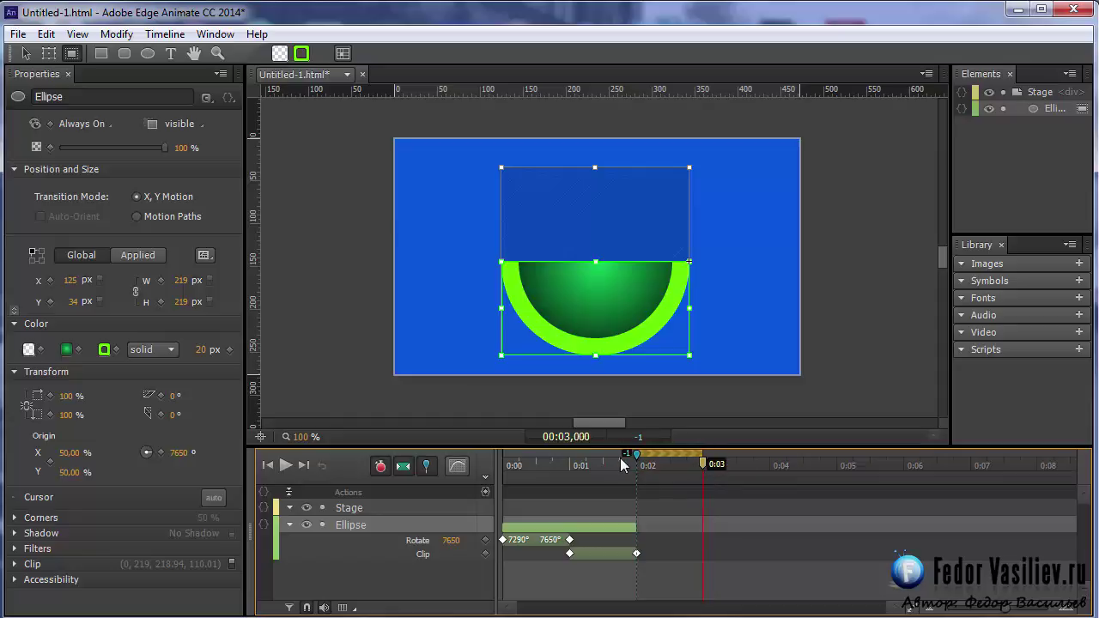
click(51, 54)
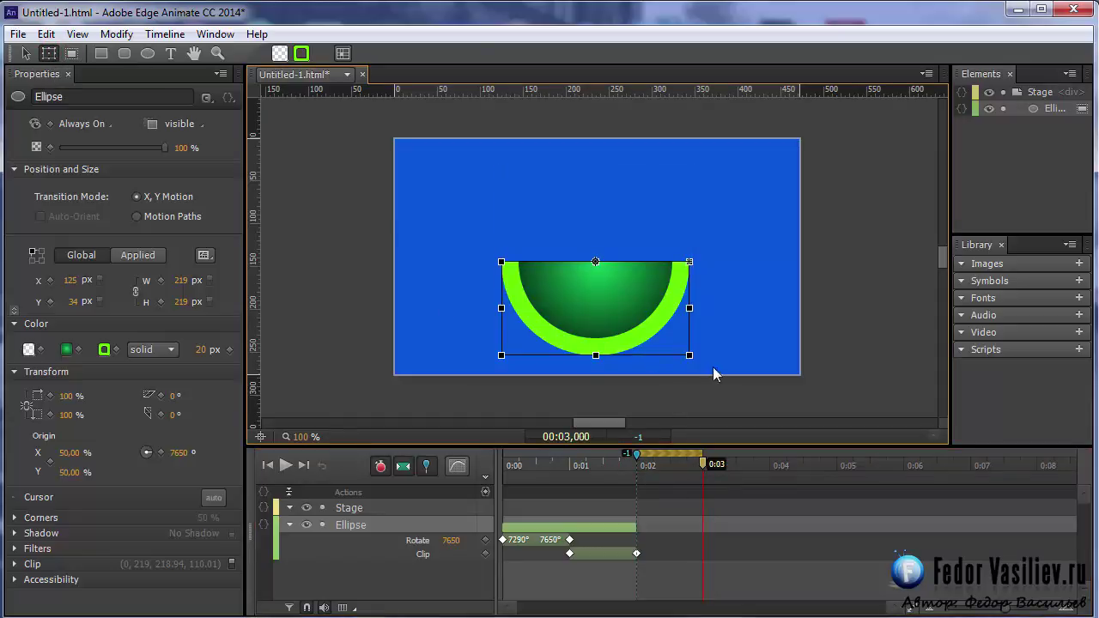
drag(696, 362, 656, 323)
Span the pin and playhead from 0:03 to 0:04 and extend the clipping upwards to reveal the whole ellipse
drag(637, 455, 775, 484)
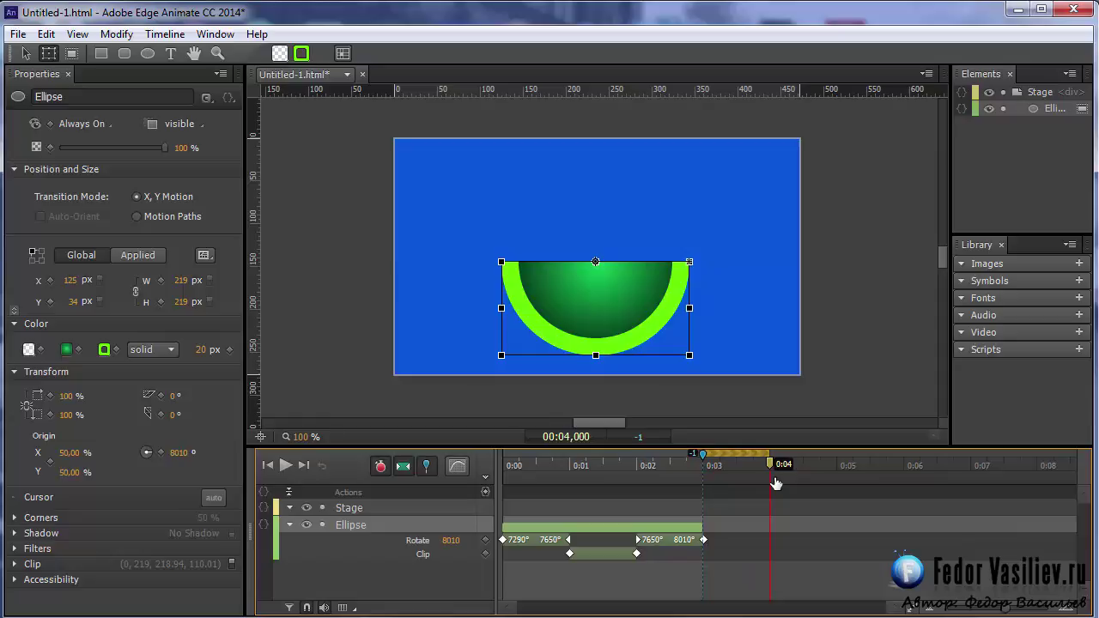
click(73, 53)
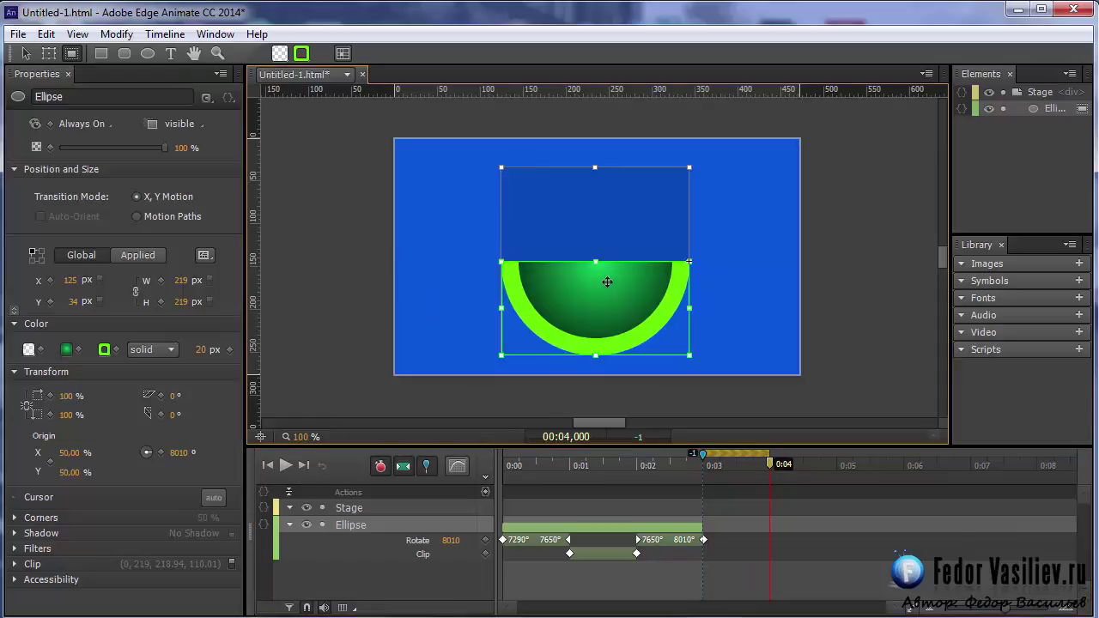
drag(596, 262, 596, 166)
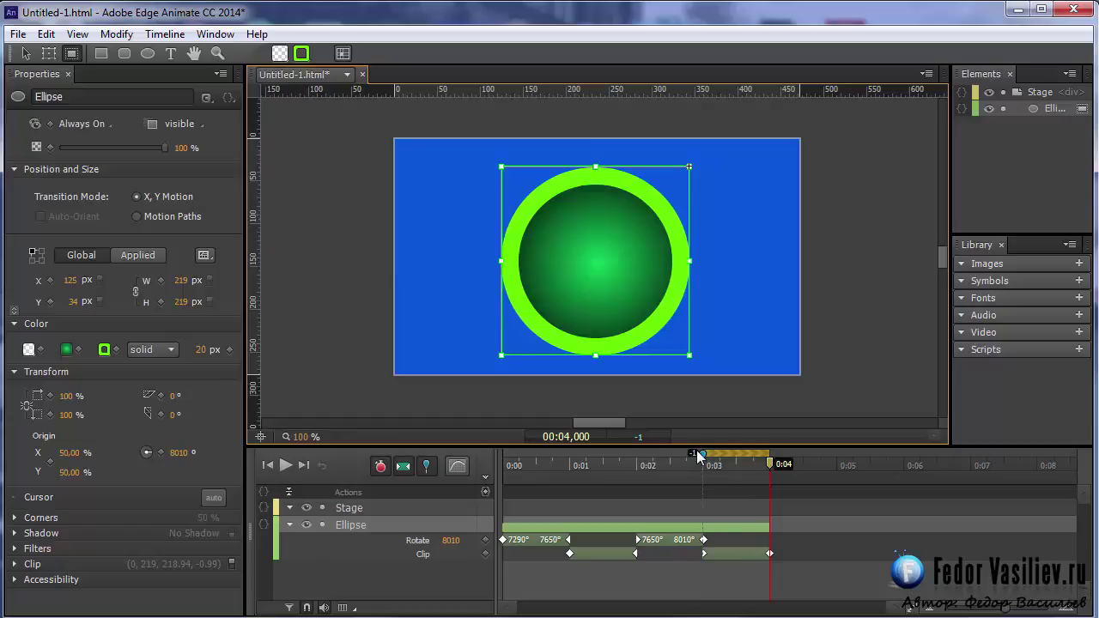
Move the pin to 0:05 with the playhead at 0:04 and rotate the full ellipse to 8369°
drag(700, 457, 838, 485)
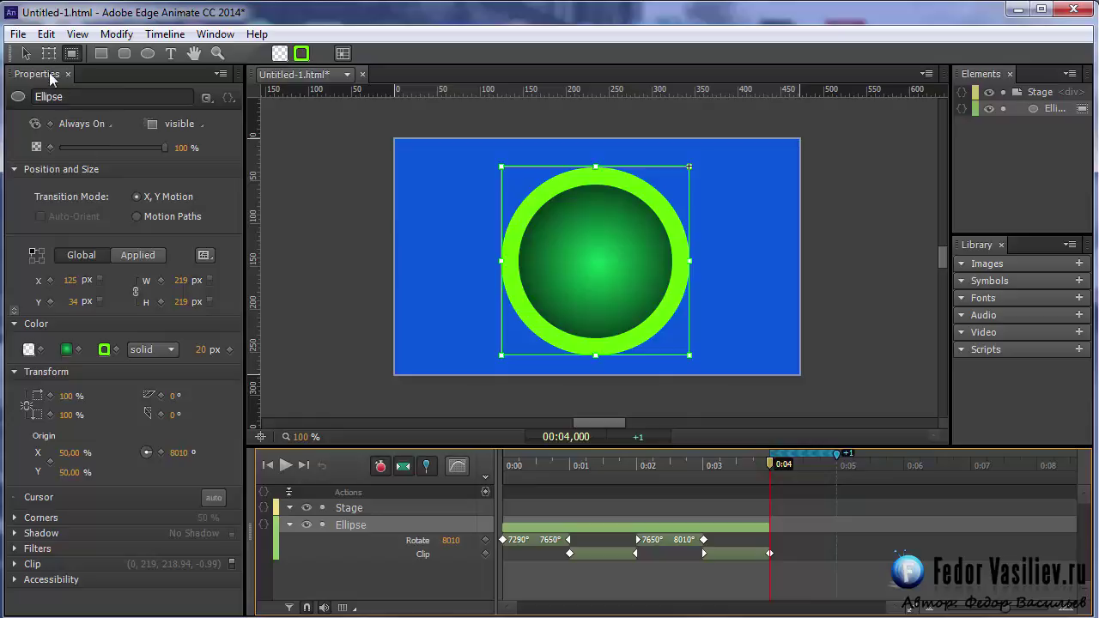
click(49, 53)
drag(694, 360, 669, 346)
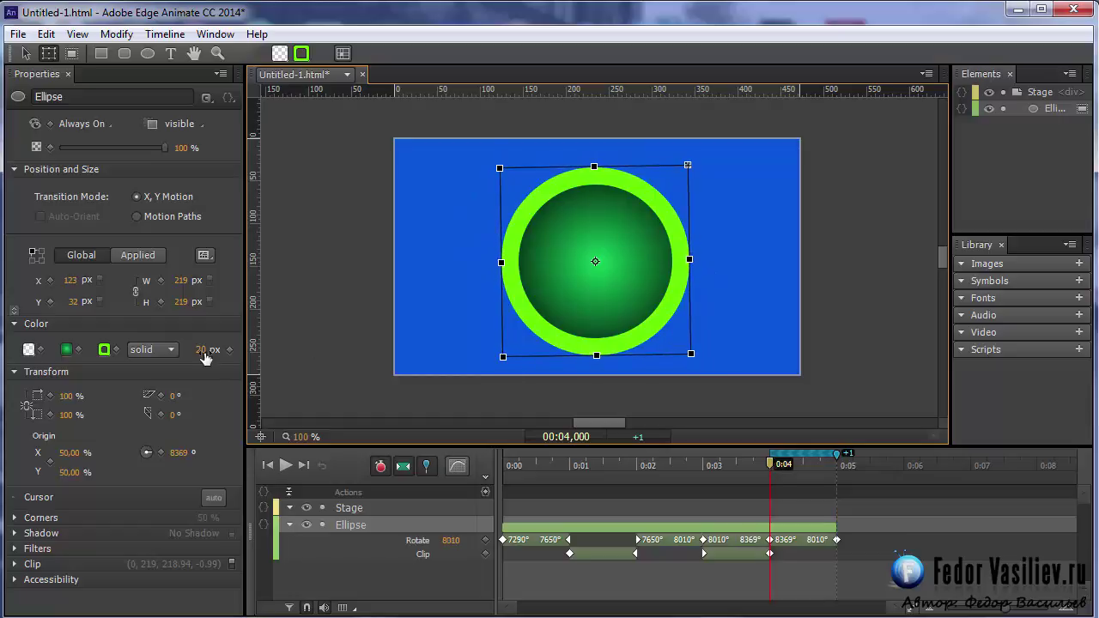
Try the dashed border style on the ellipse, and set its border style to none
click(152, 349)
click(147, 401)
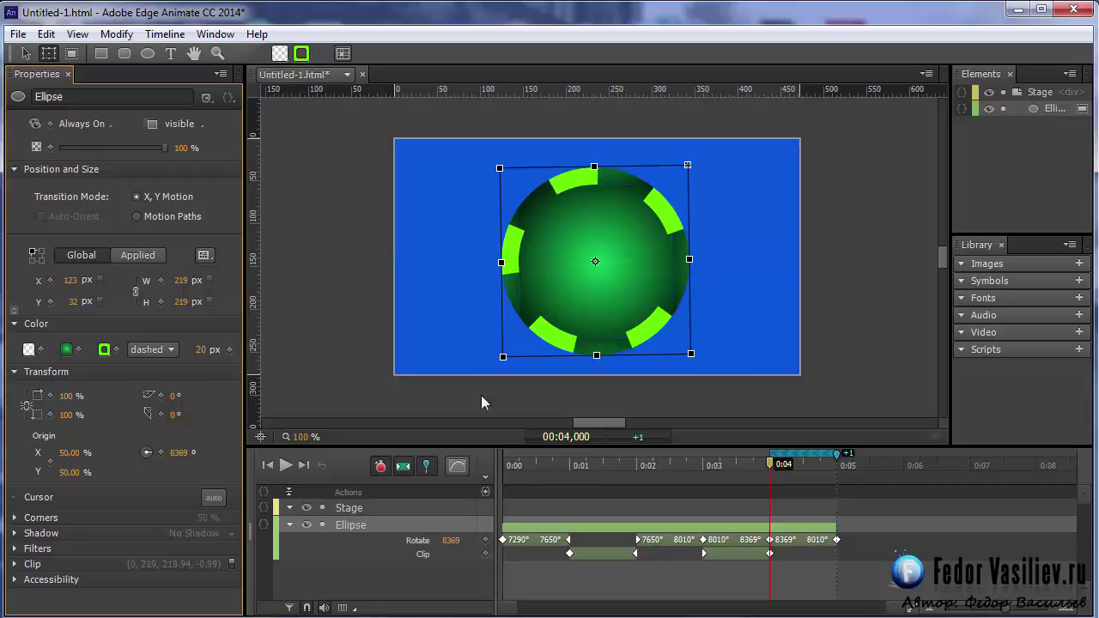
click(155, 351)
click(160, 368)
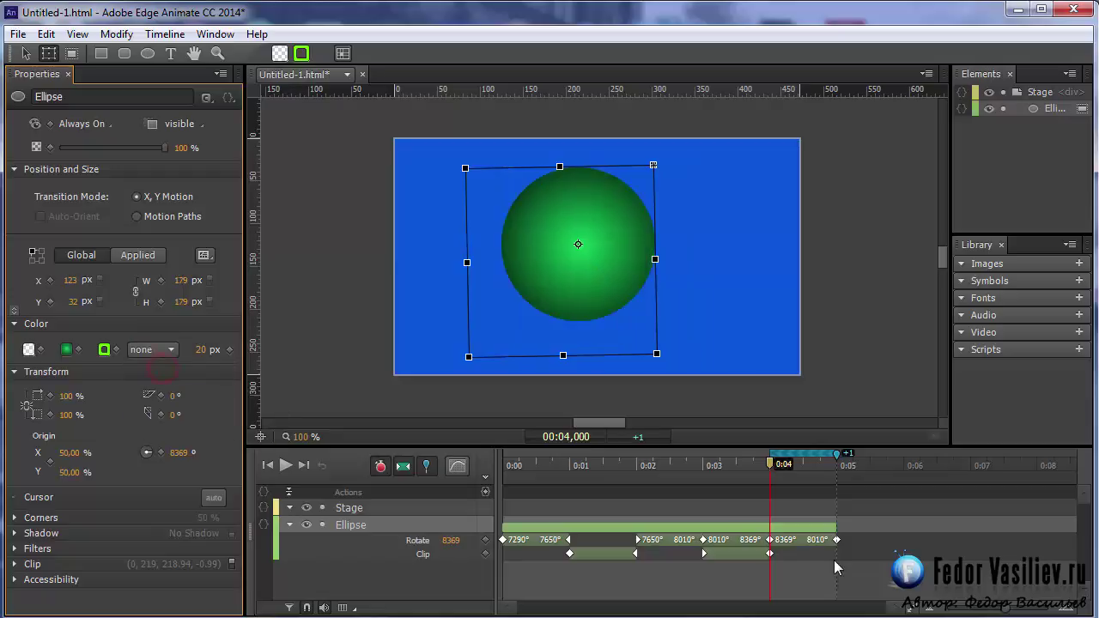
Turn off the pin and play the ellipse animation from 0:00 several times to review the rotation and clip reveal
click(516, 464)
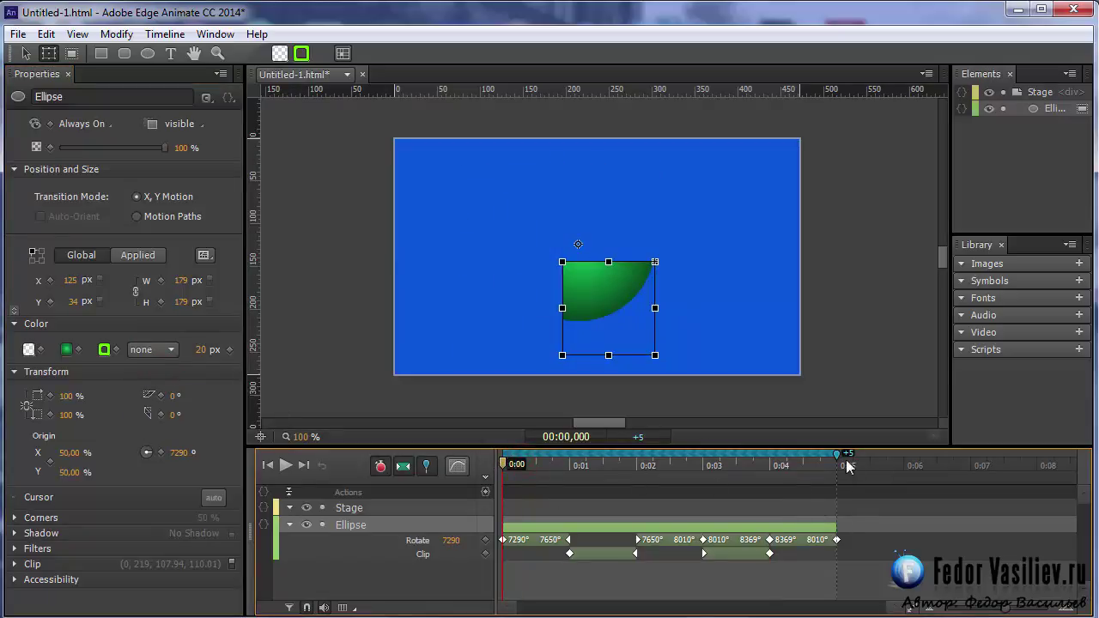
click(426, 468)
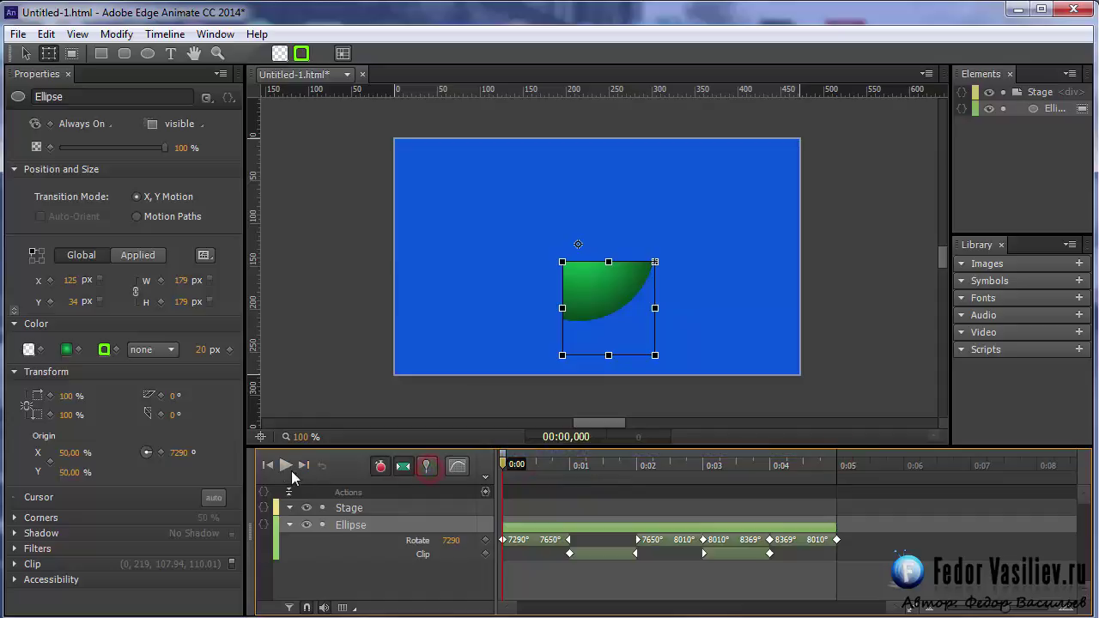
click(284, 466)
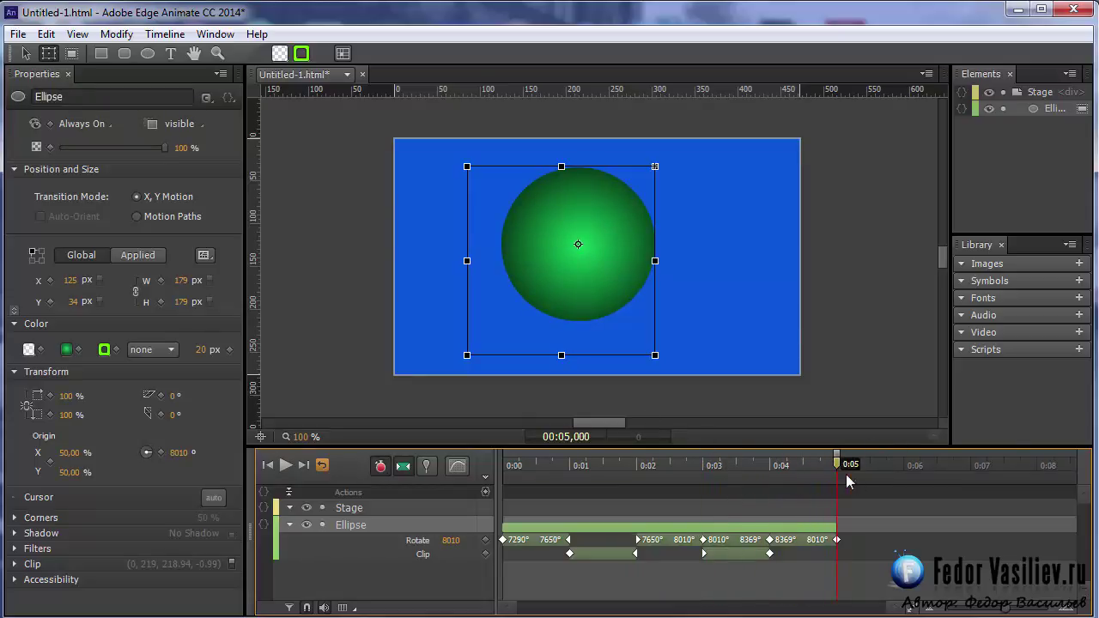
drag(839, 465, 505, 484)
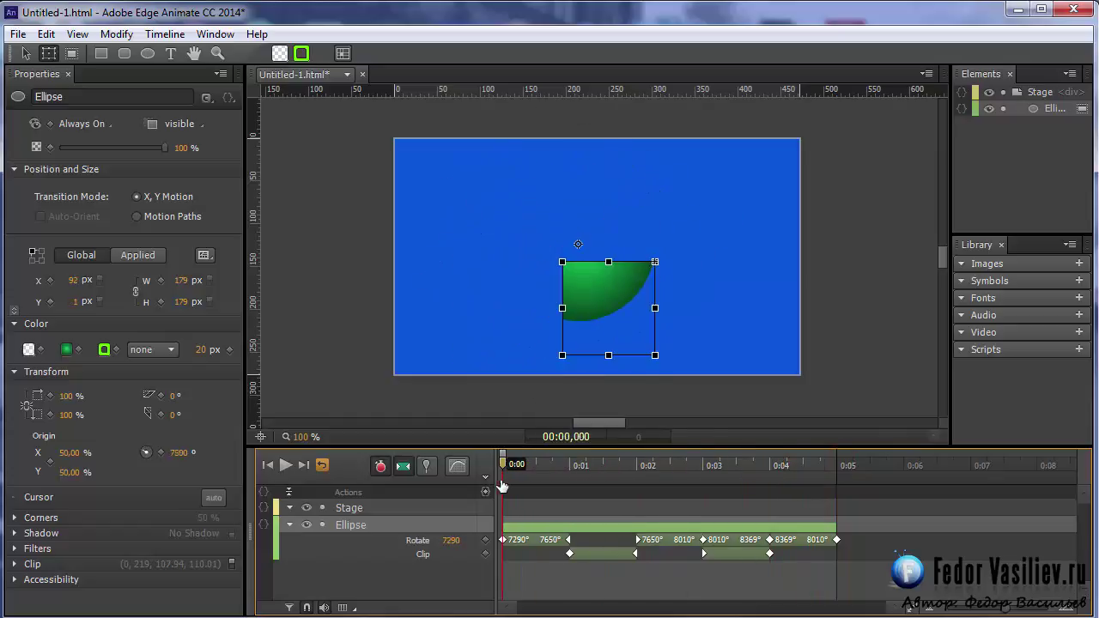
click(283, 465)
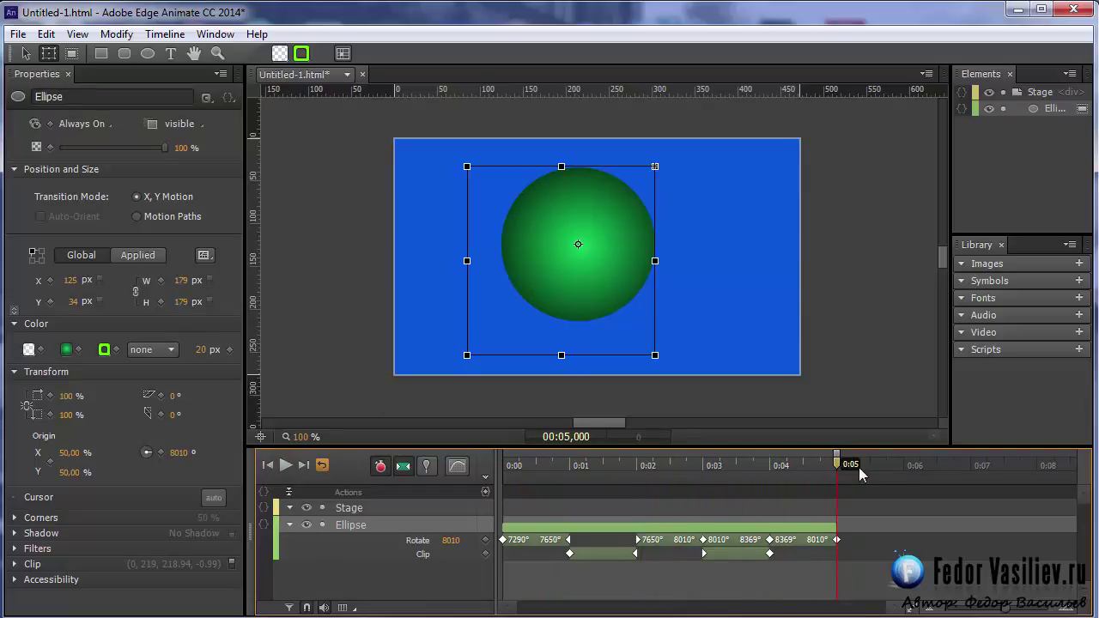
click(285, 464)
drag(551, 477, 299, 473)
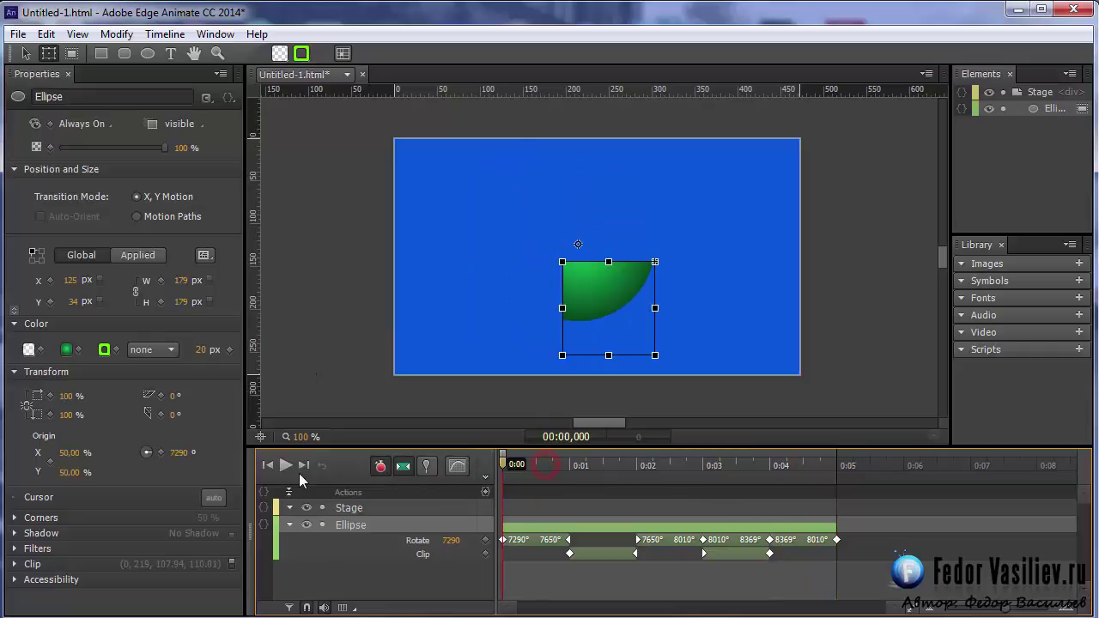
click(285, 464)
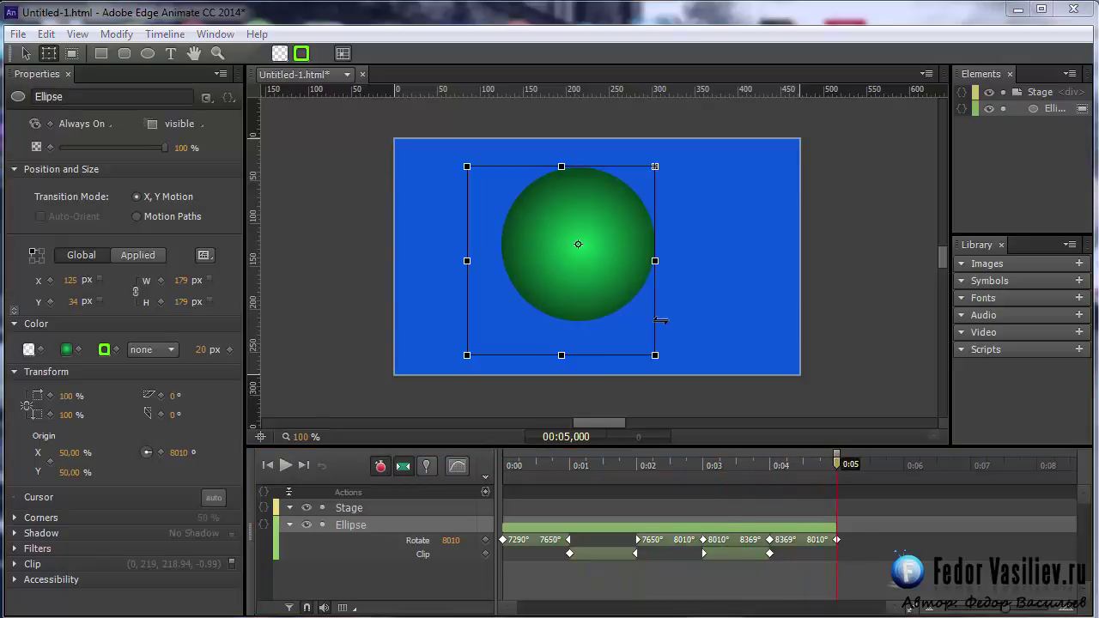
Delete the ellipse from the stage and return the playhead to 0:00
click(587, 255)
key(Delete)
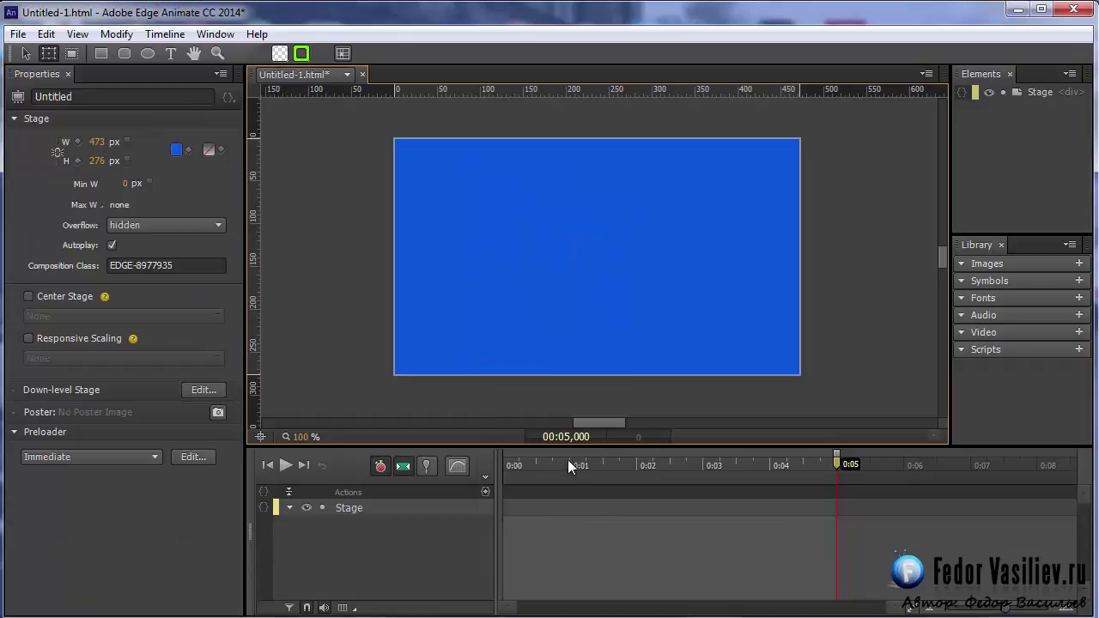
drag(567, 459, 504, 461)
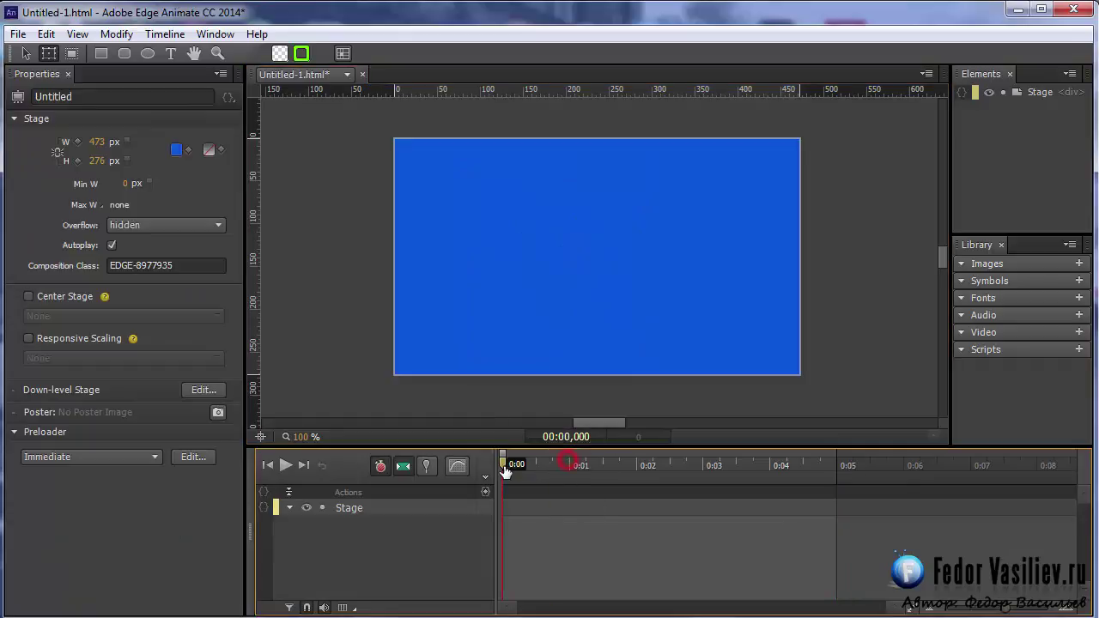
Draw a rectangle of about 226 × 200 px near the middle of the stage
click(103, 52)
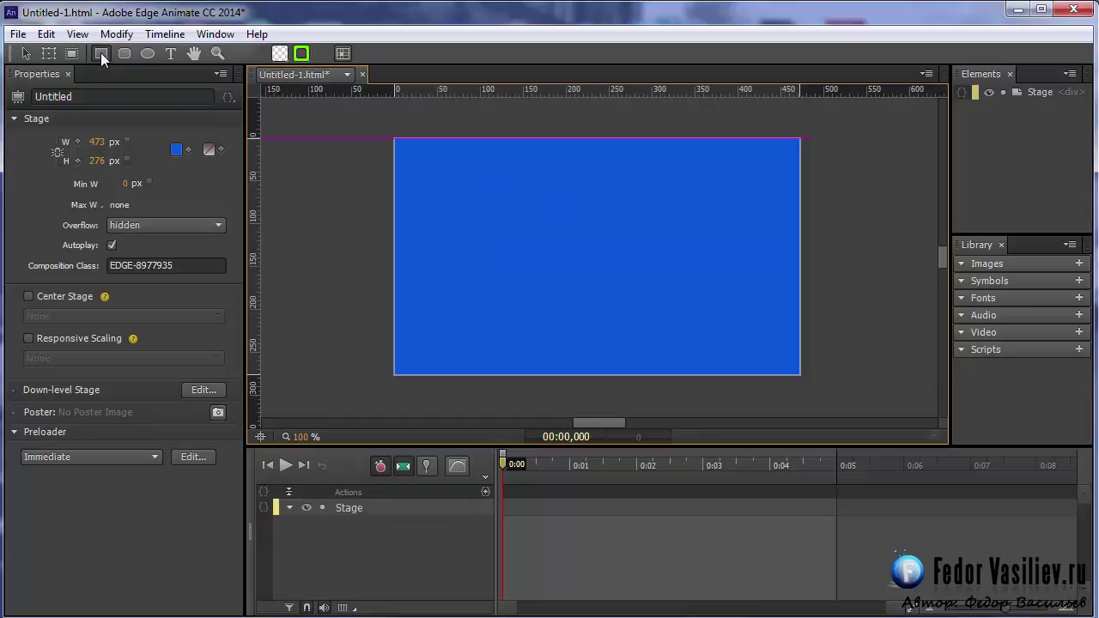
drag(483, 169, 678, 342)
key(v)
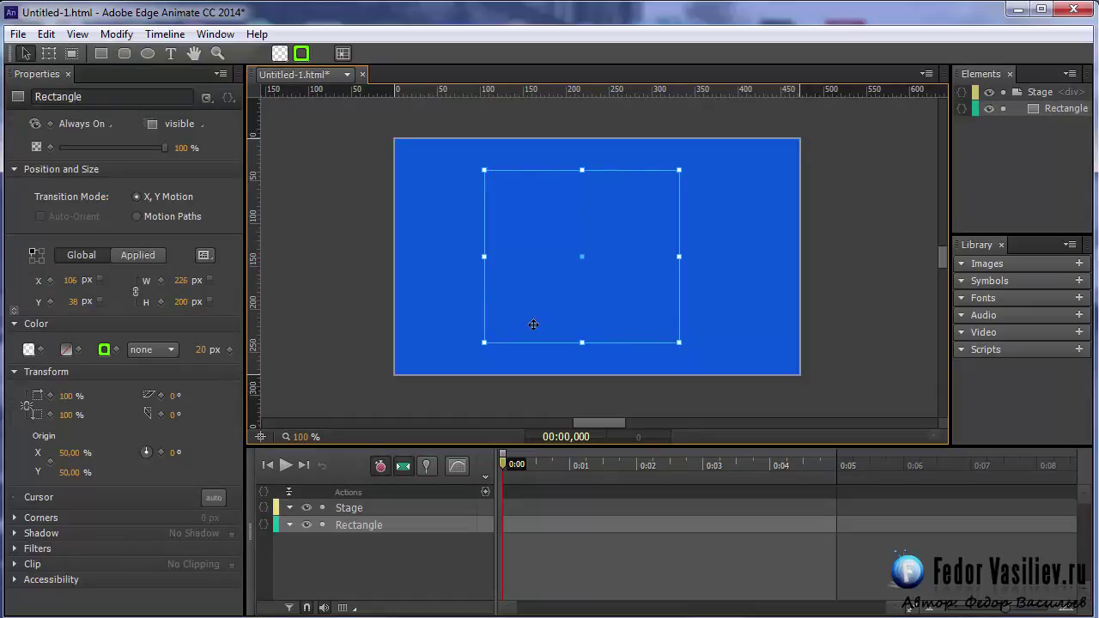
Fill the rectangle with fully opaque turquoise and move it right to X 124 px
click(28, 350)
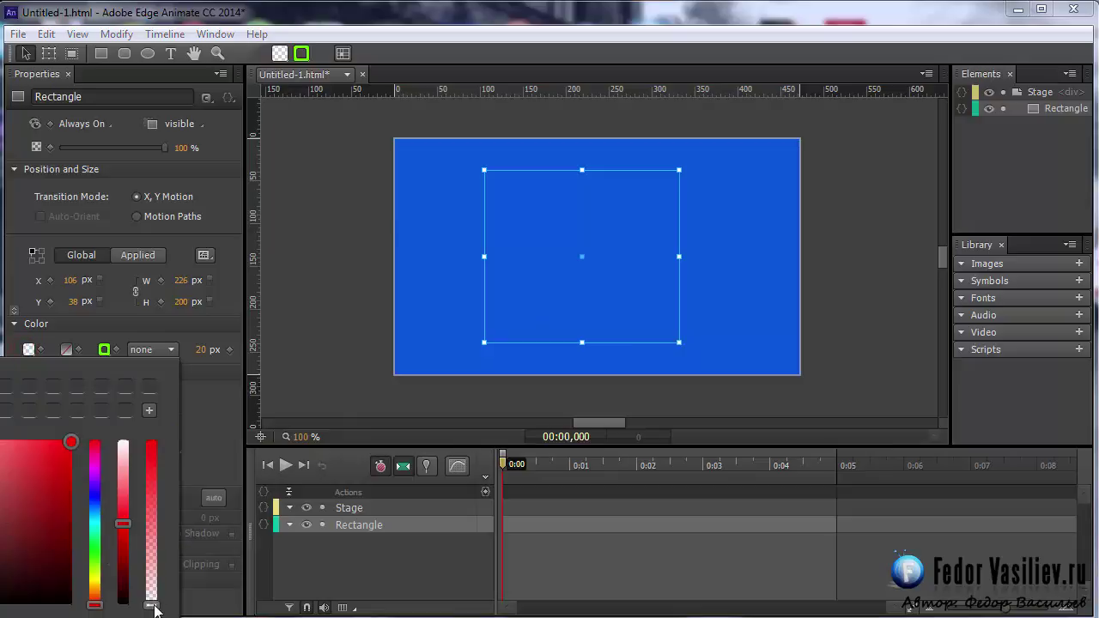
click(74, 369)
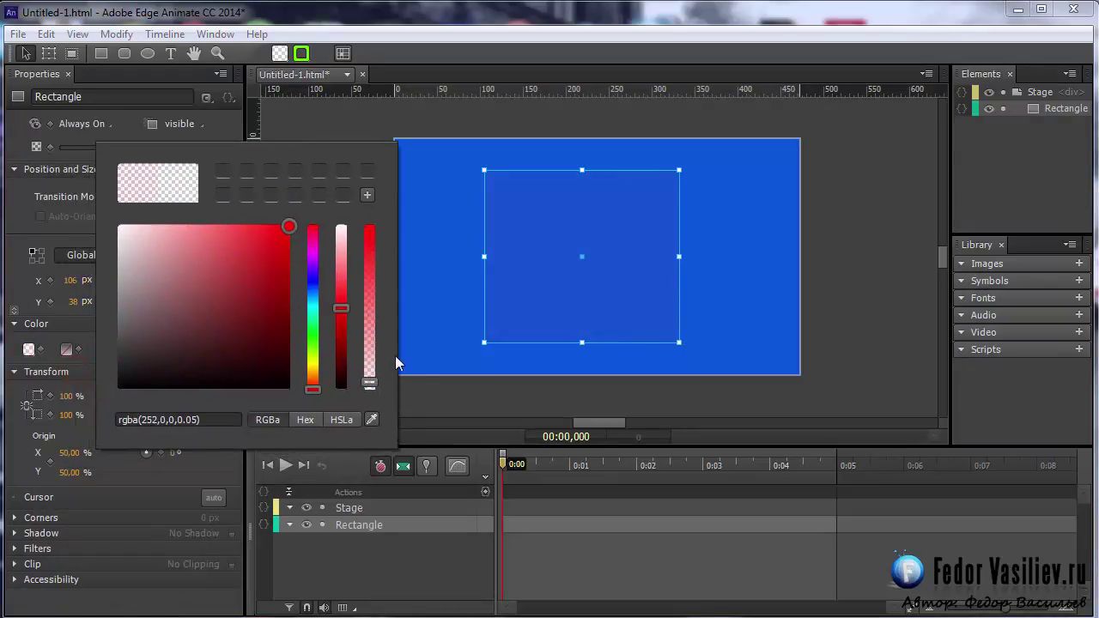
drag(370, 382, 370, 204)
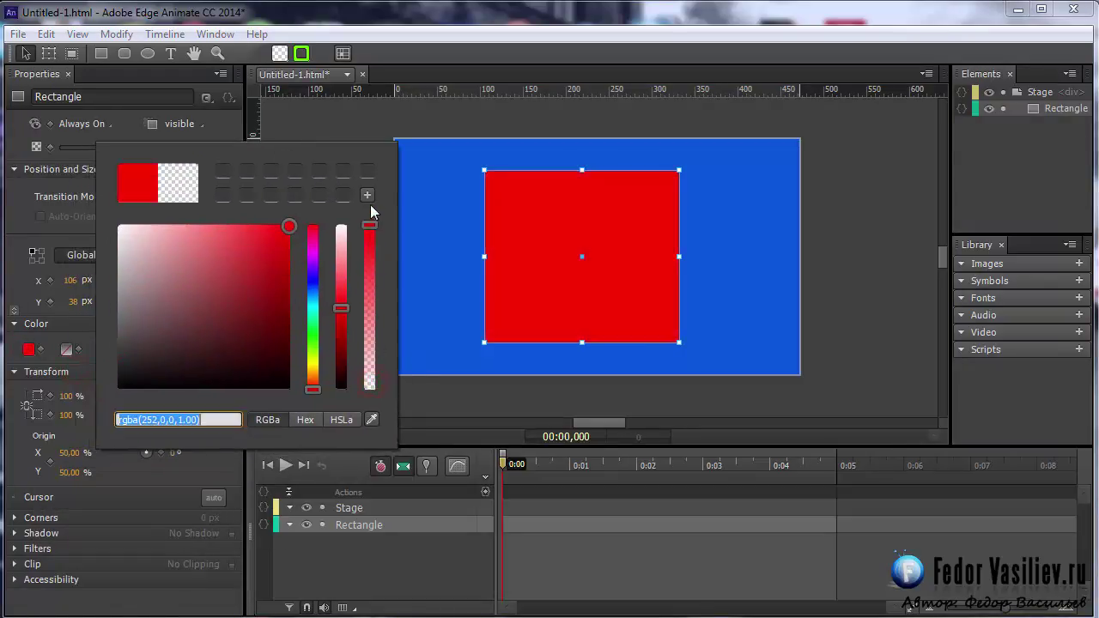
click(314, 328)
drag(316, 334, 317, 317)
click(361, 135)
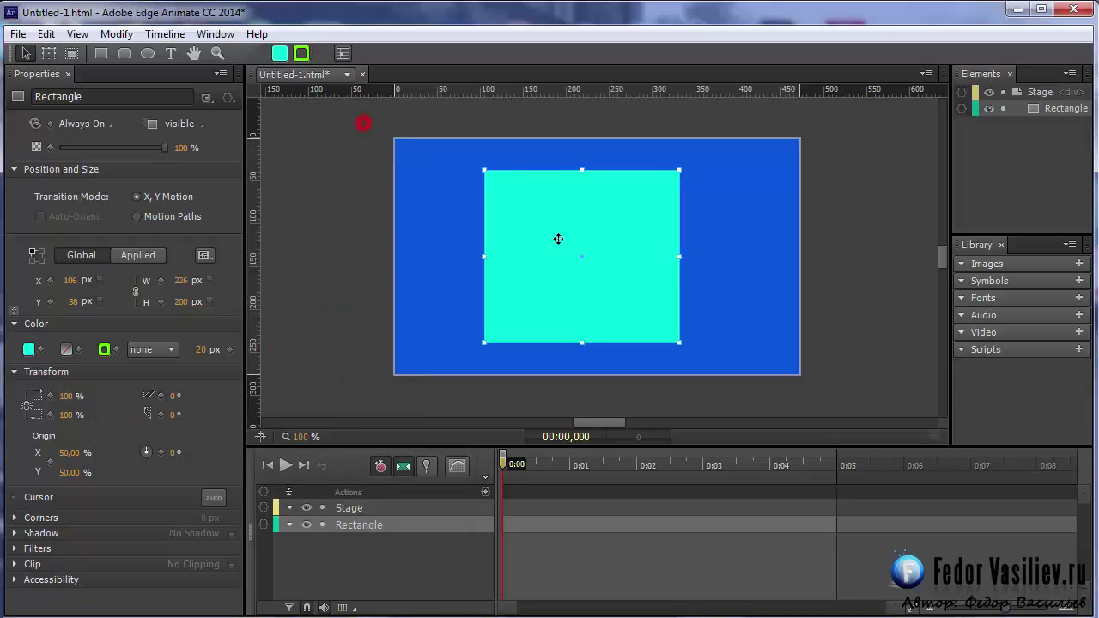
mouse_move(559, 226)
mouse_down()
mouse_move(564, 216)
mouse_move(572, 233)
mouse_up()
Animate all four corners of the rectangle rounding to about 105 px between 0:00 and 0:02, and play back the transition
click(47, 54)
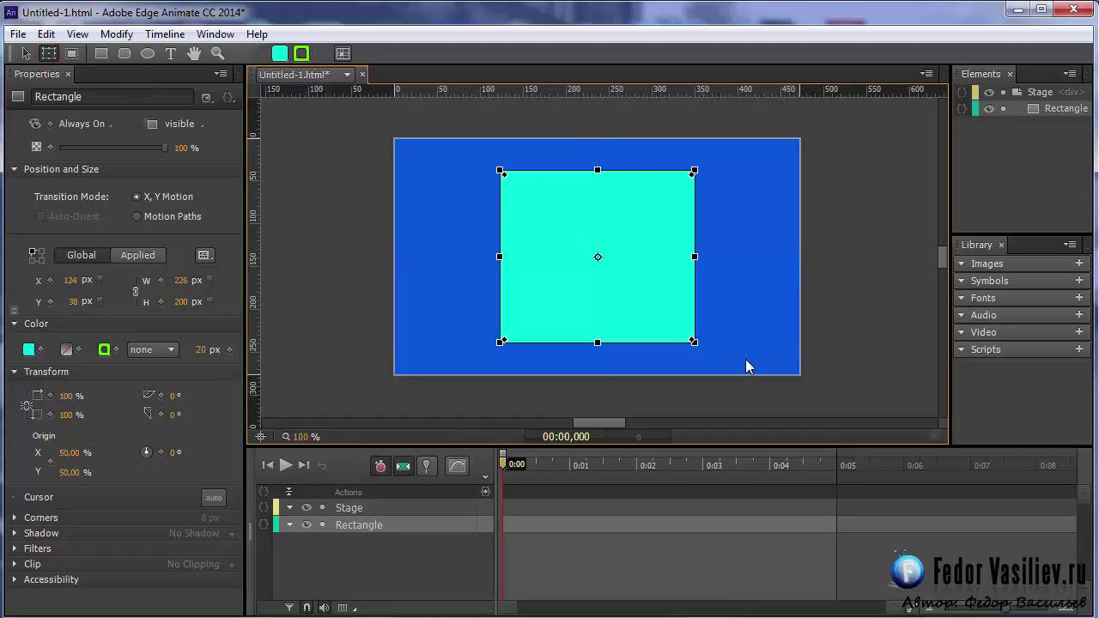
click(424, 468)
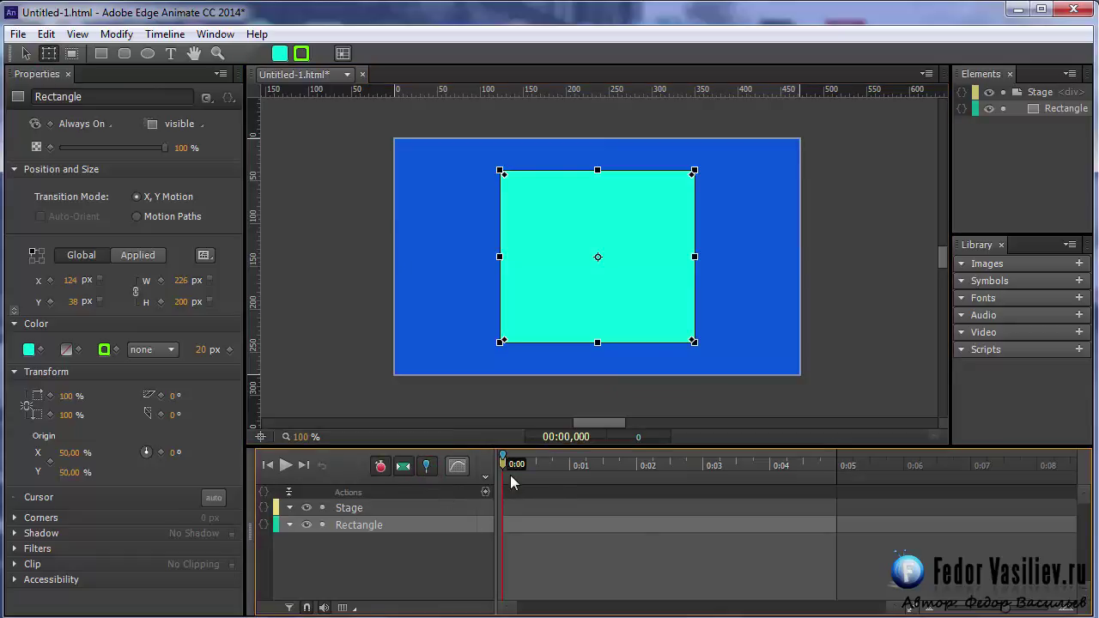
drag(506, 468, 636, 477)
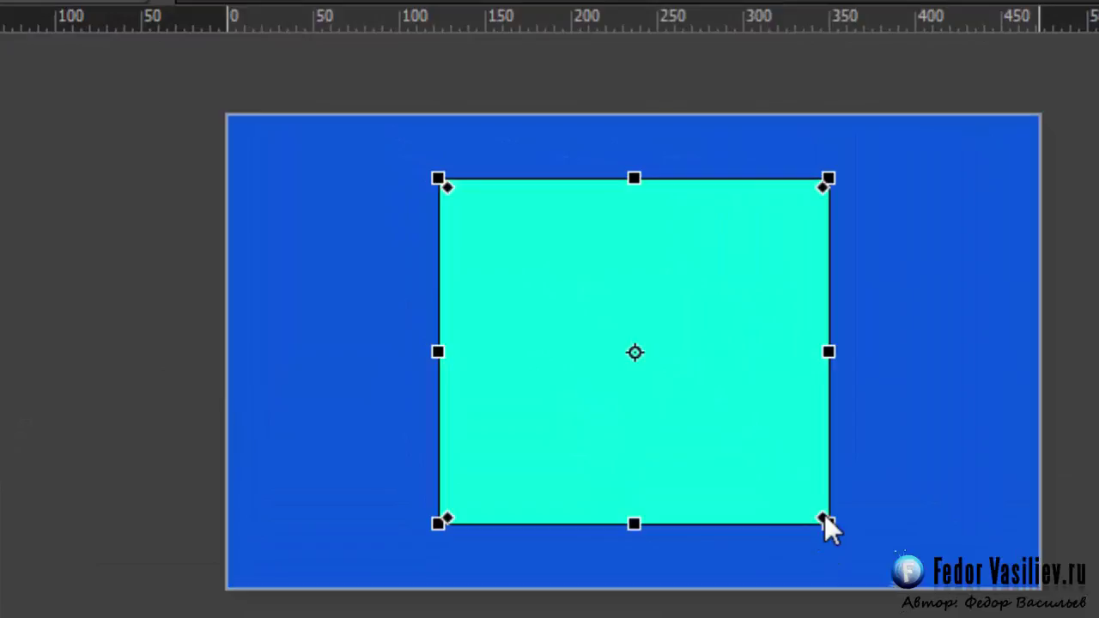
drag(822, 514, 642, 358)
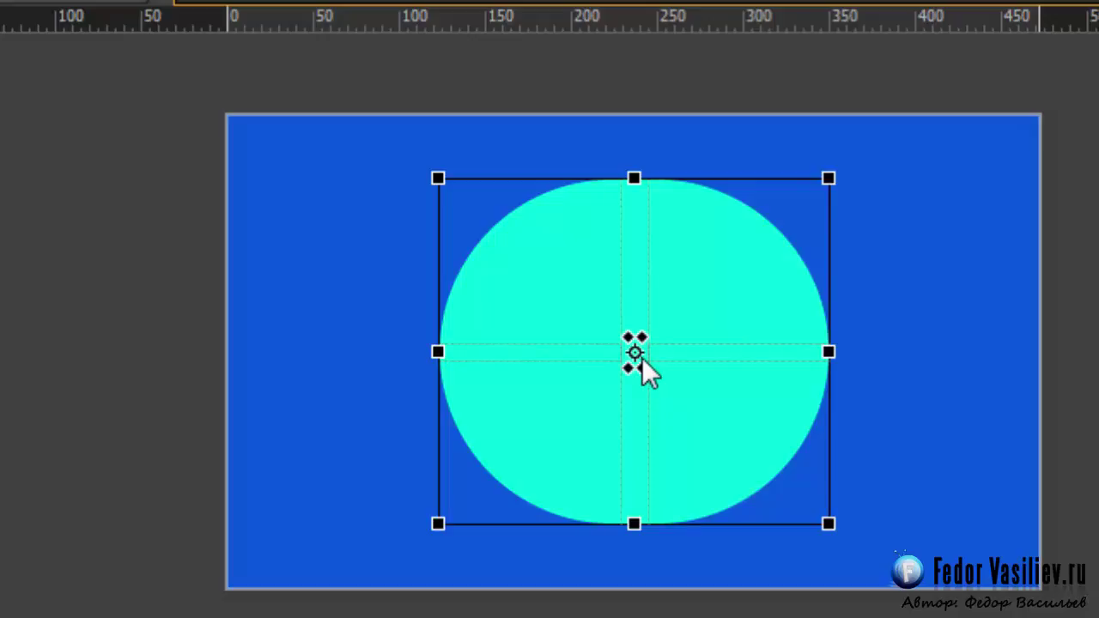
drag(642, 358, 646, 358)
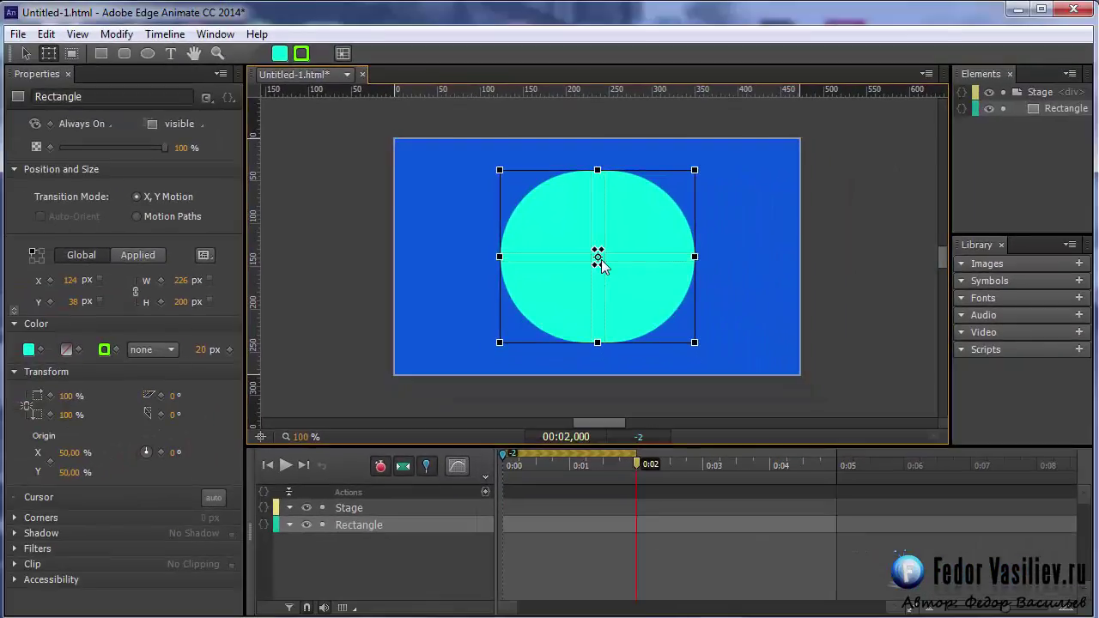
drag(601, 266, 598, 257)
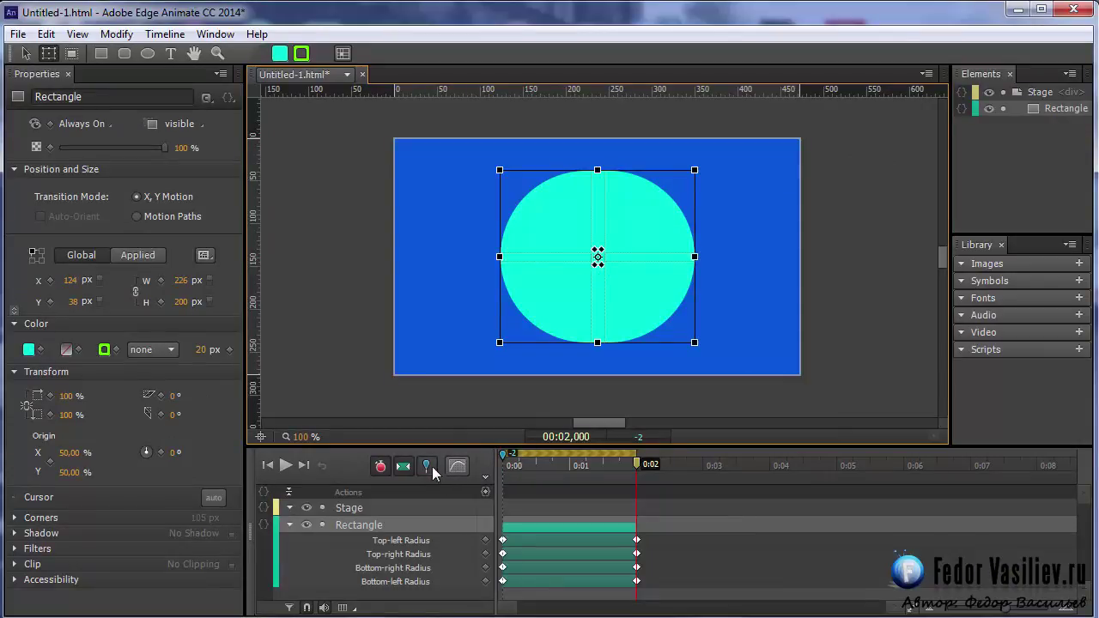
click(285, 464)
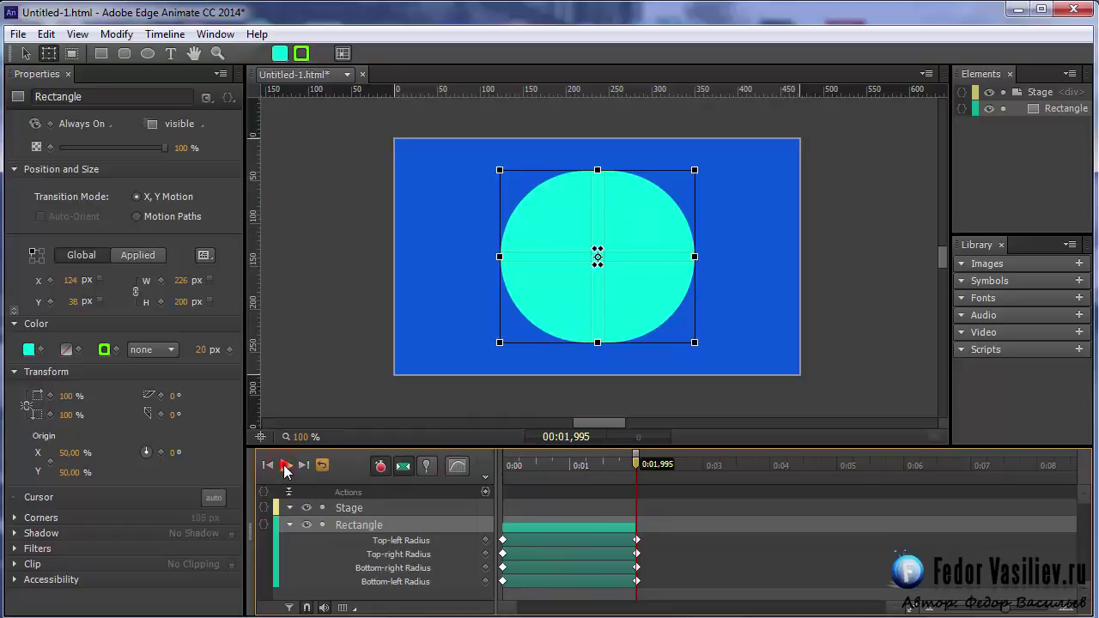
click(285, 464)
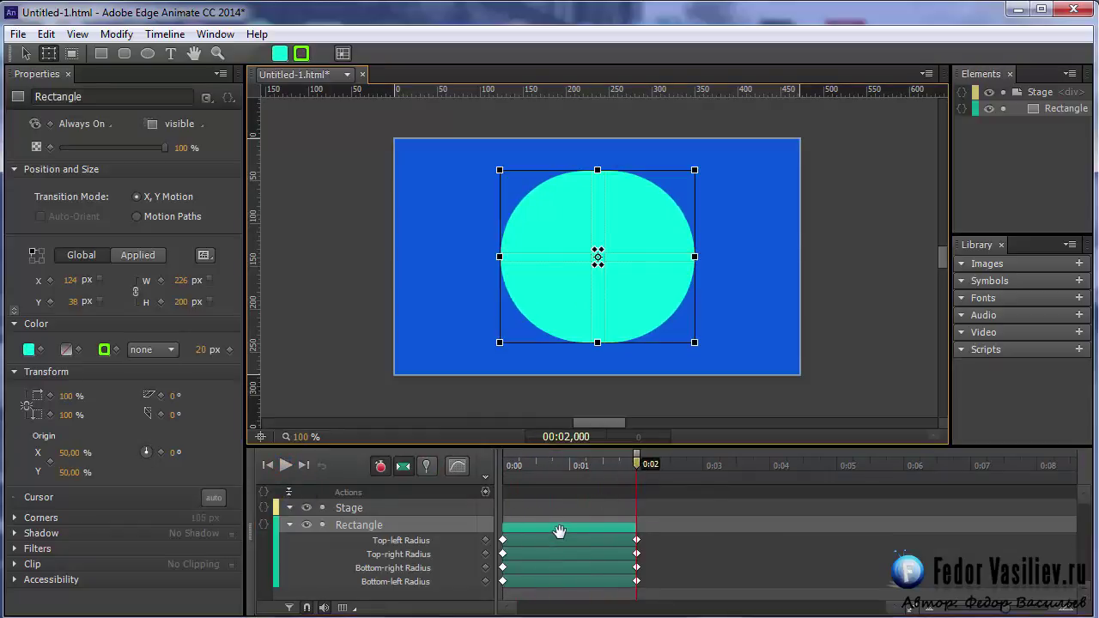
Delete the rectangle's corner-radius transitions from the timeline and move the rectangle to X 126 px, Y 40 px
right_click(597, 532)
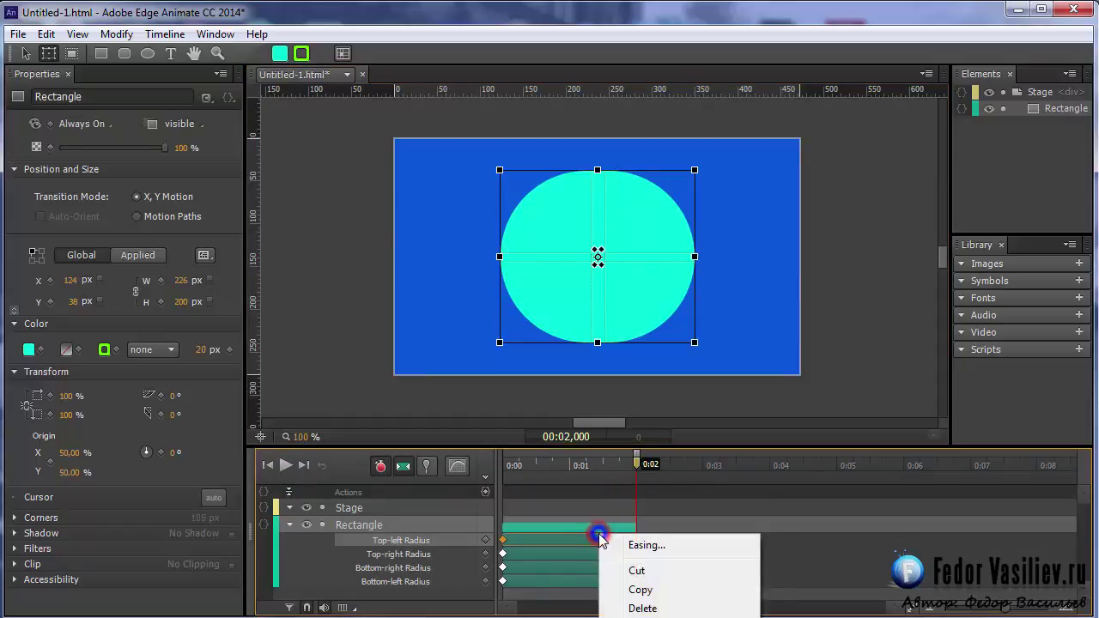
click(598, 532)
right_click(597, 533)
click(640, 607)
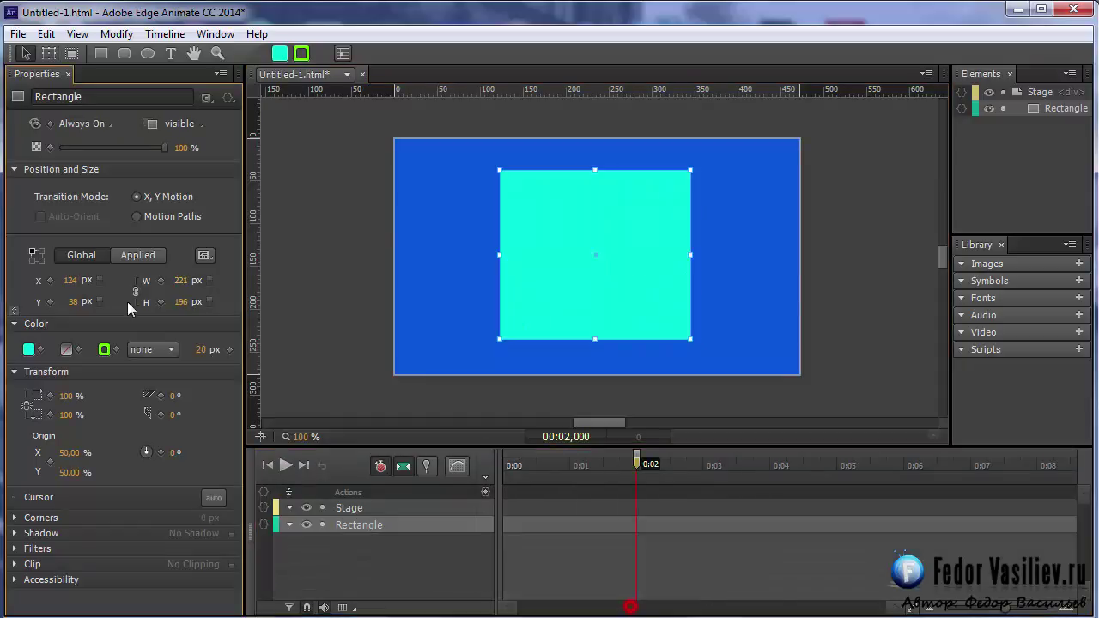
drag(624, 273, 625, 275)
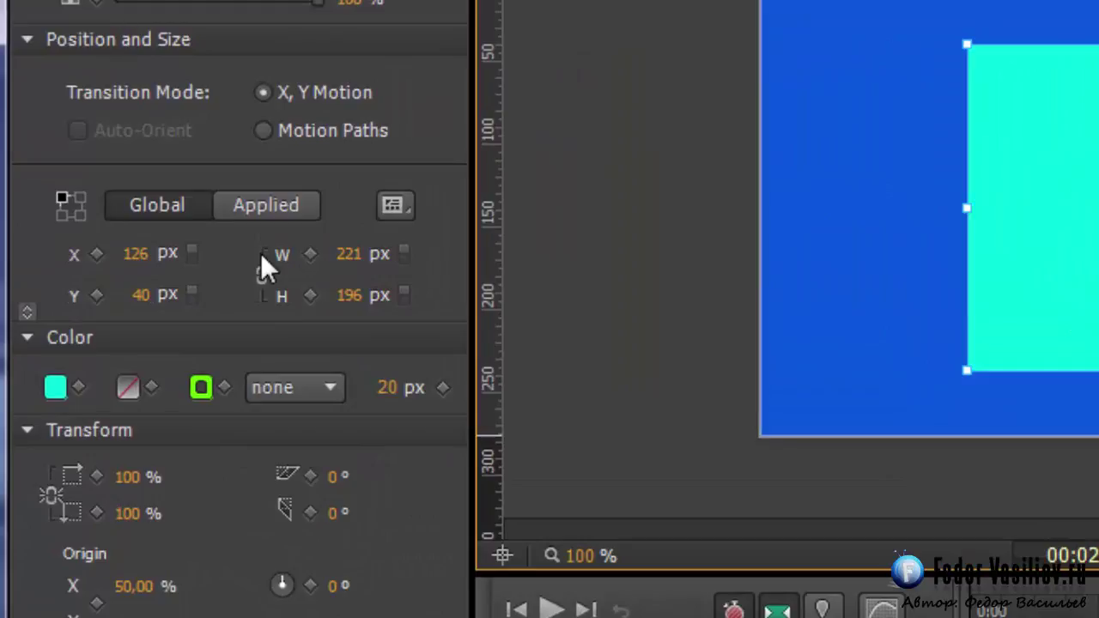
Resize the rectangle to W 250 px and H 250 px with unlinked proportions and move it to X 112 px, Y 13 px
click(348, 256)
text(2)
key(Return)
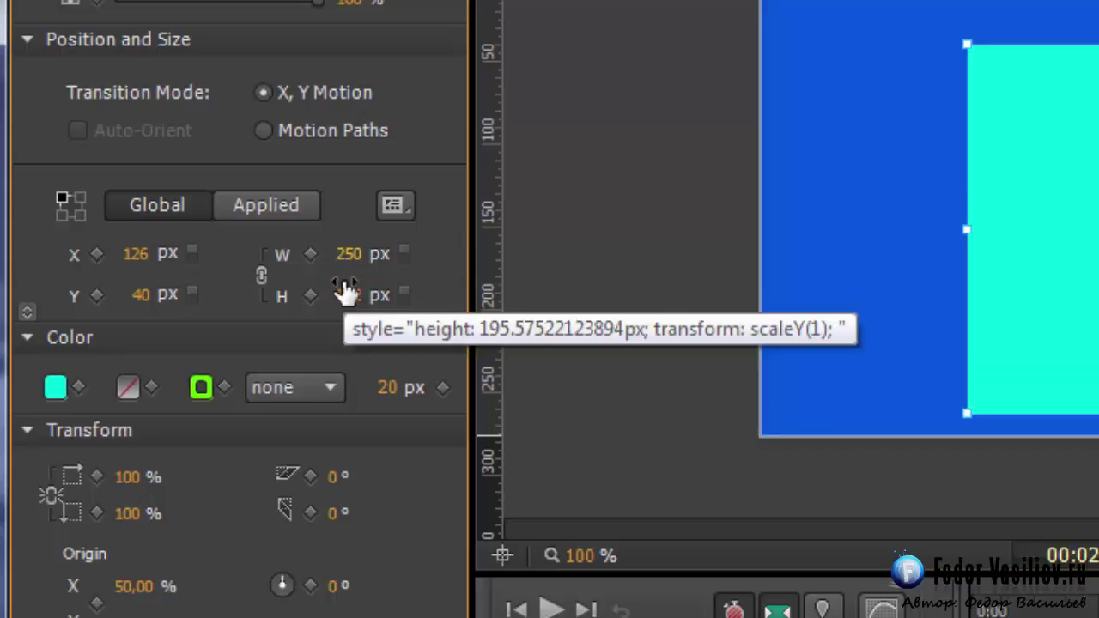
click(262, 274)
click(349, 294)
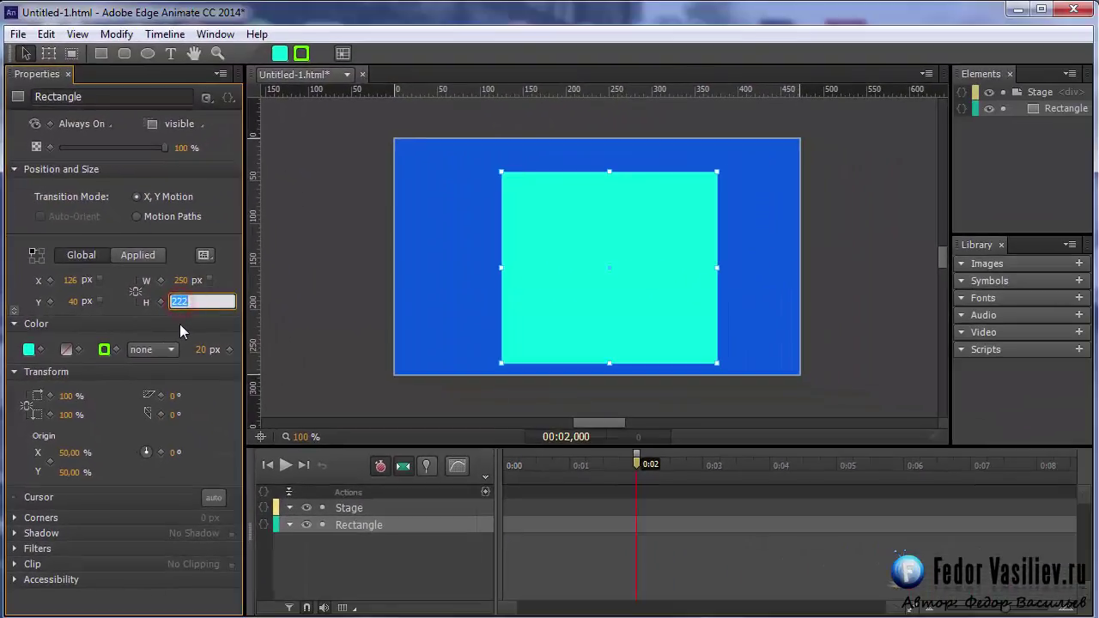
text(250)
key(Return)
drag(523, 309, 555, 284)
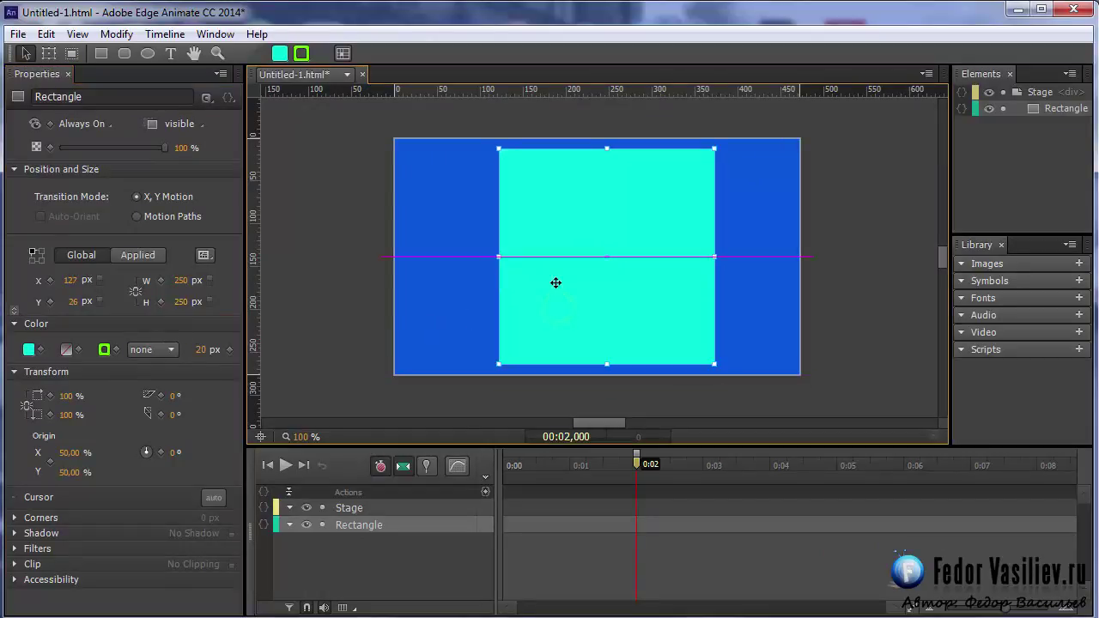
key(shift+Left)
Animate all four corners of the square rounding into a circle between 0:00 and 0:02, and play back the transition
key(q)
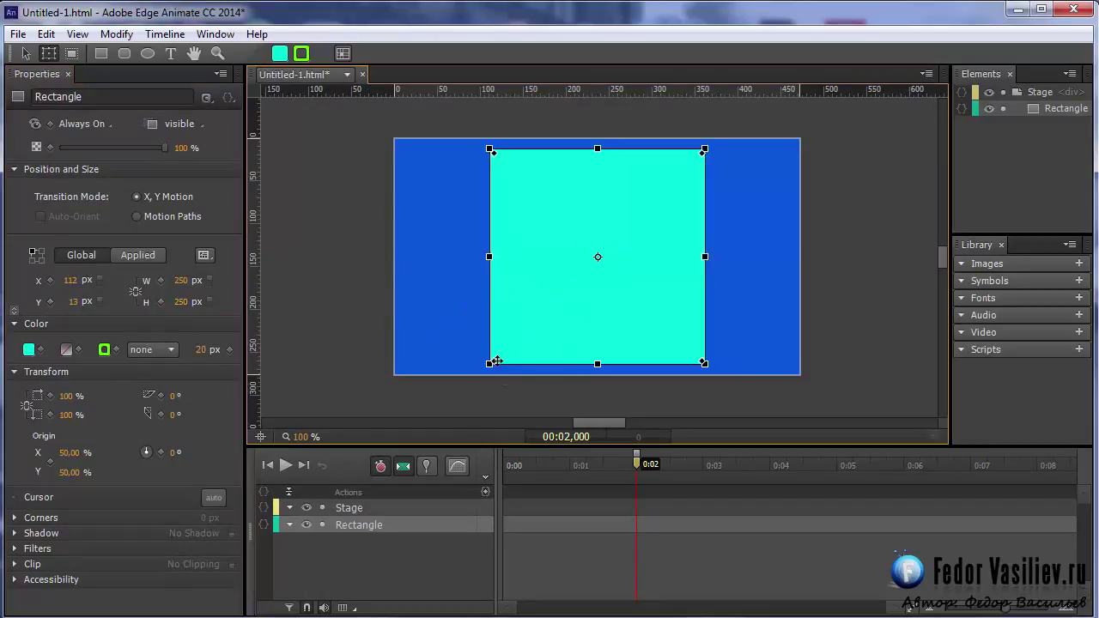
key(Home)
click(426, 466)
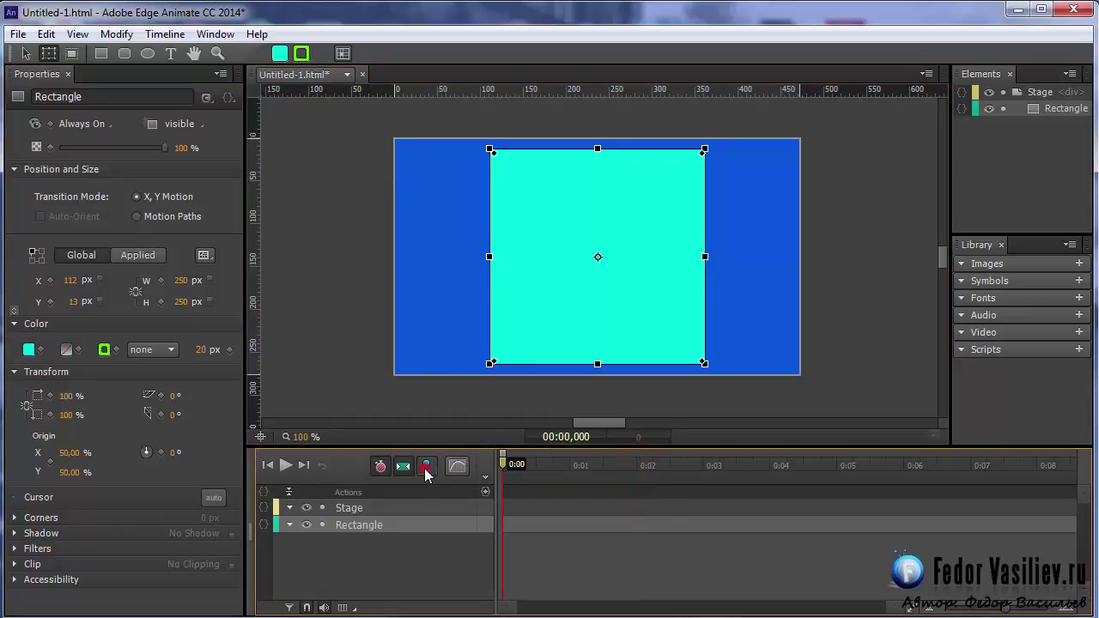
drag(506, 464, 638, 487)
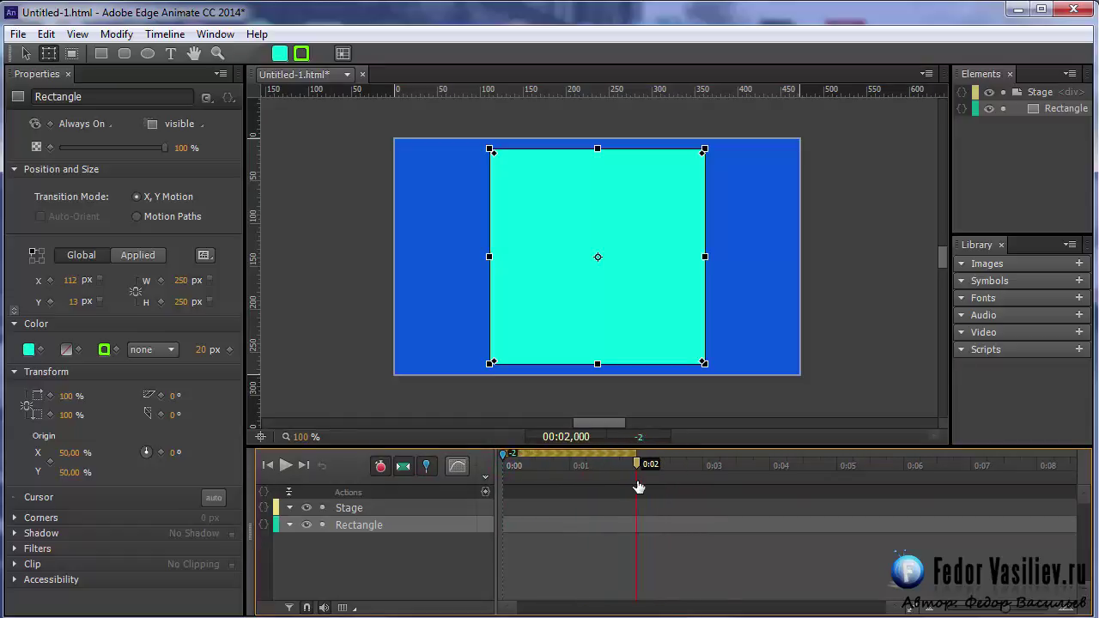
drag(496, 361, 598, 262)
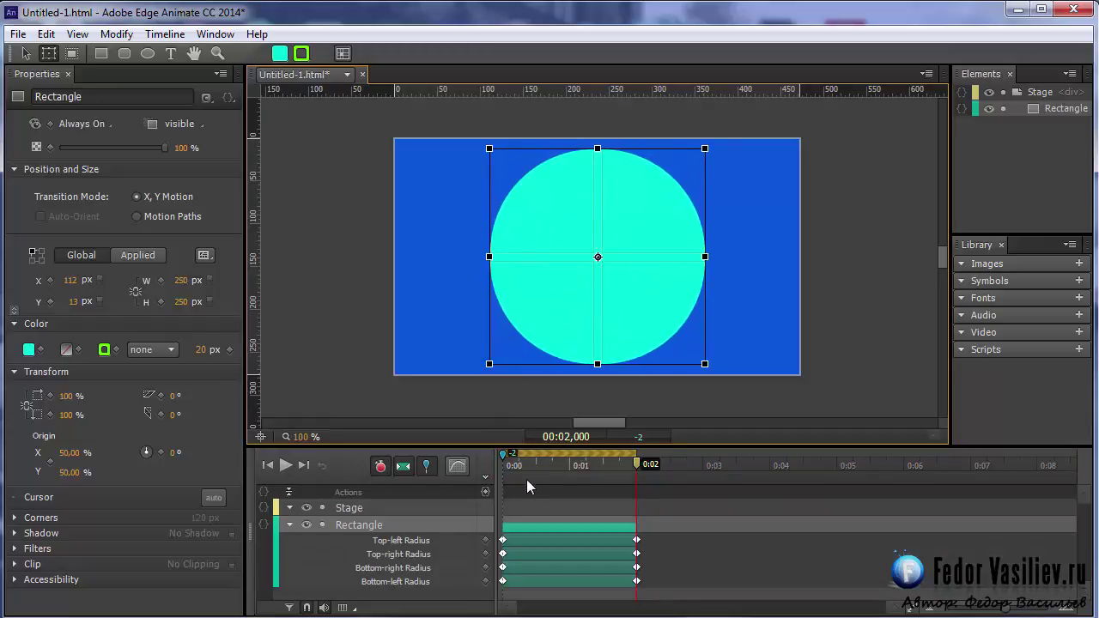
click(516, 465)
click(285, 465)
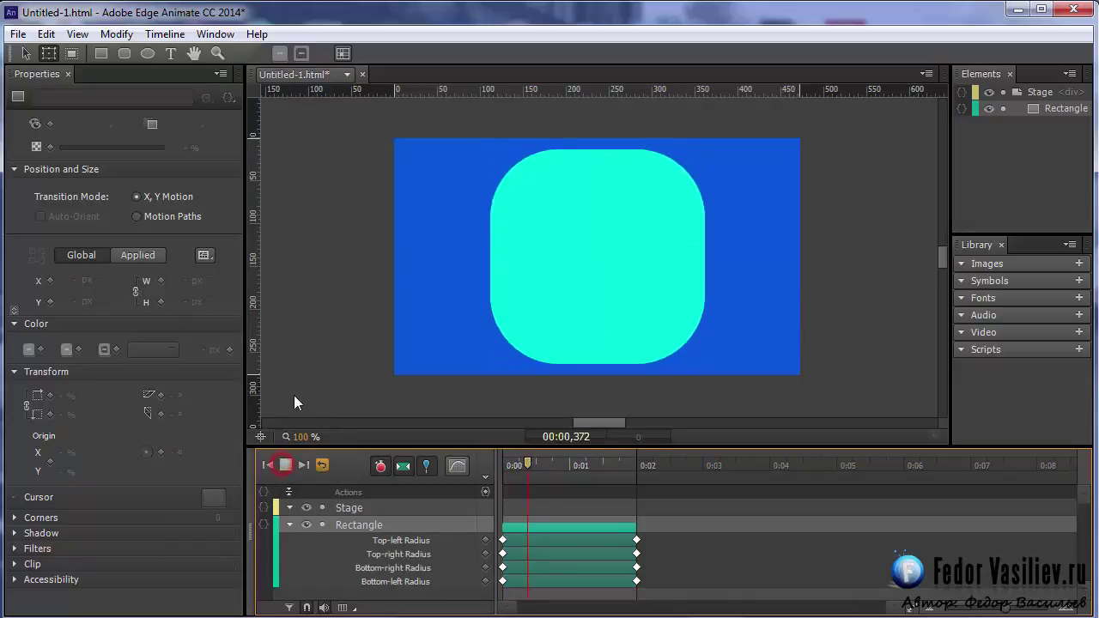
drag(629, 464, 502, 464)
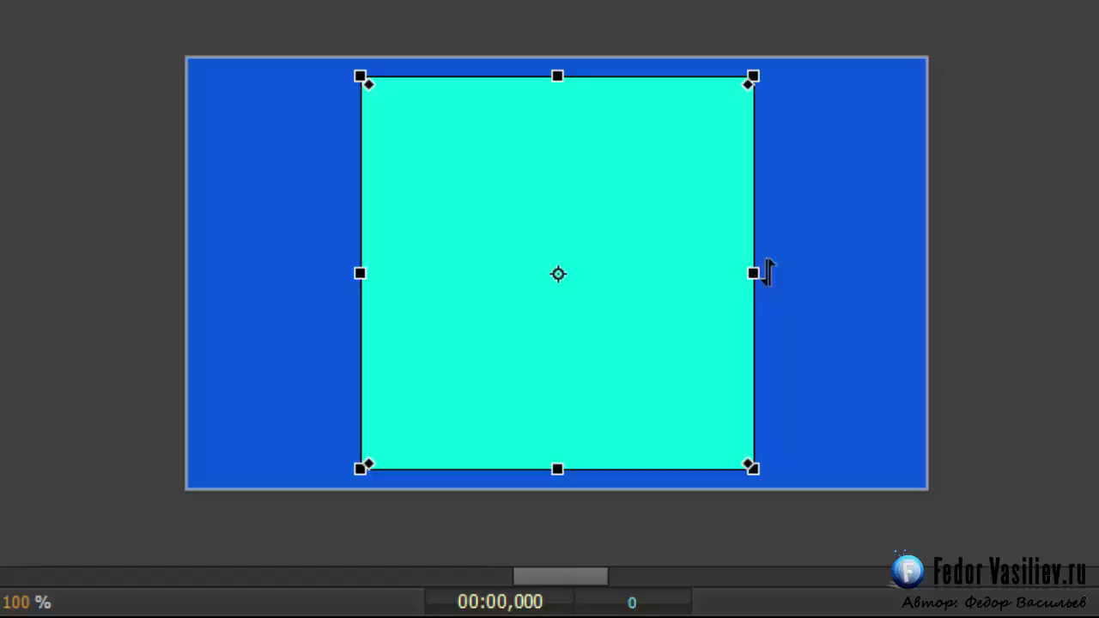
Skew the square freehand in both directions at 0:00, finishing with a horizontal skew of about -1° and a vertical skew of 0°
mouse_move(766, 273)
mouse_down()
mouse_move(789, 380)
mouse_move(772, 232)
mouse_move(783, 259)
mouse_up()
mouse_move(562, 479)
mouse_down()
mouse_move(517, 486)
mouse_move(706, 464)
mouse_move(579, 473)
mouse_up()
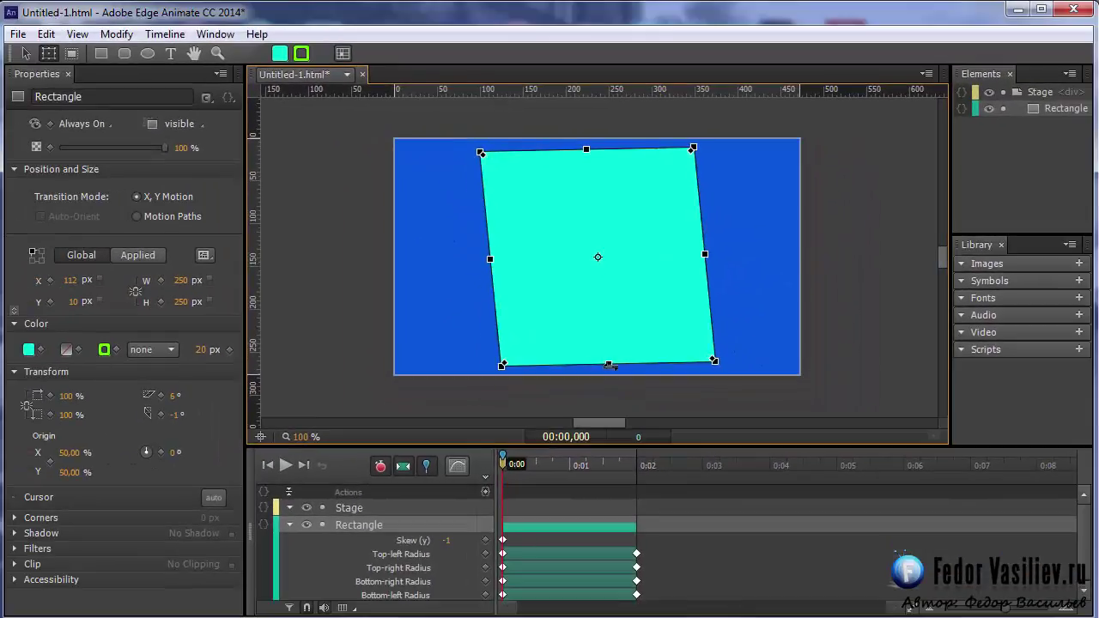
mouse_move(609, 365)
mouse_down()
mouse_move(515, 365)
mouse_move(686, 365)
mouse_move(567, 365)
mouse_move(595, 364)
mouse_up()
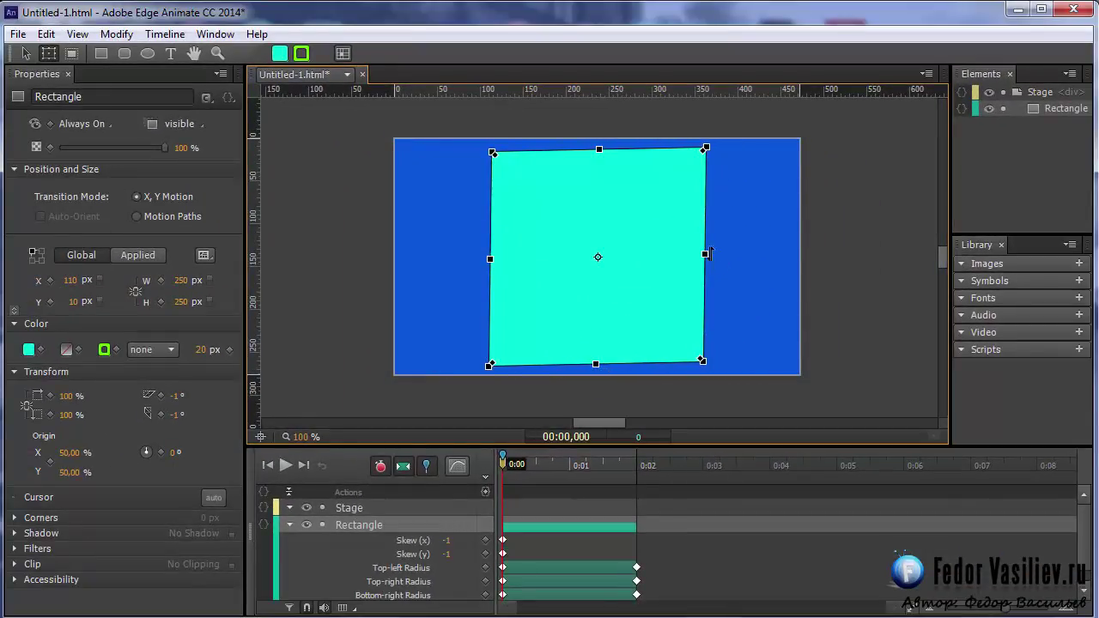
drag(709, 255, 704, 252)
click(517, 539)
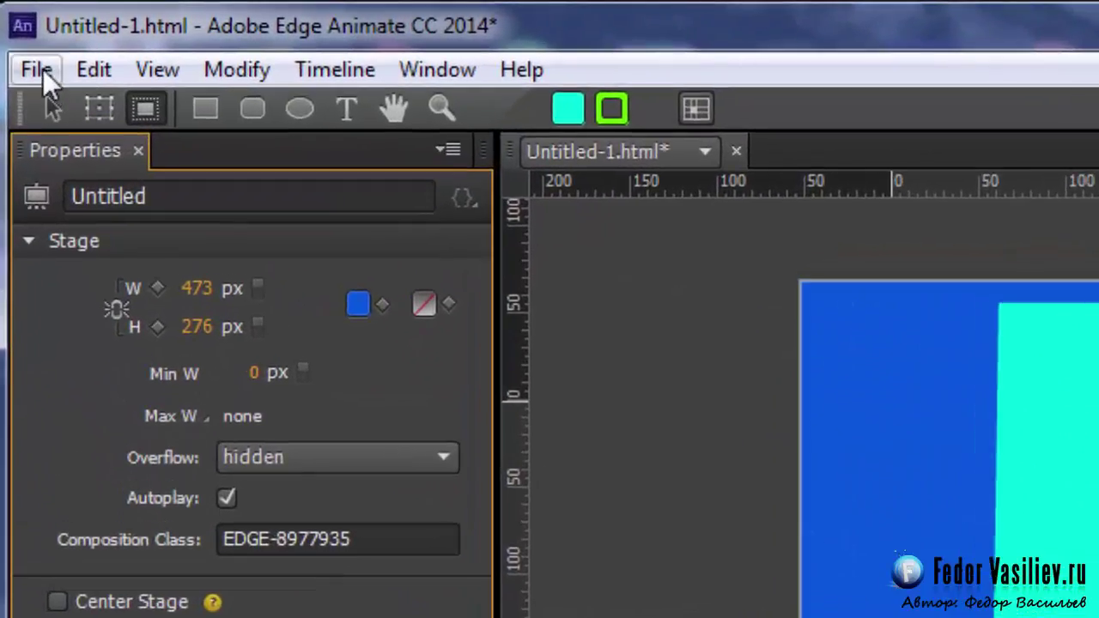
Bring up the Save As dialog for the composition and dismiss it without saving
click(39, 69)
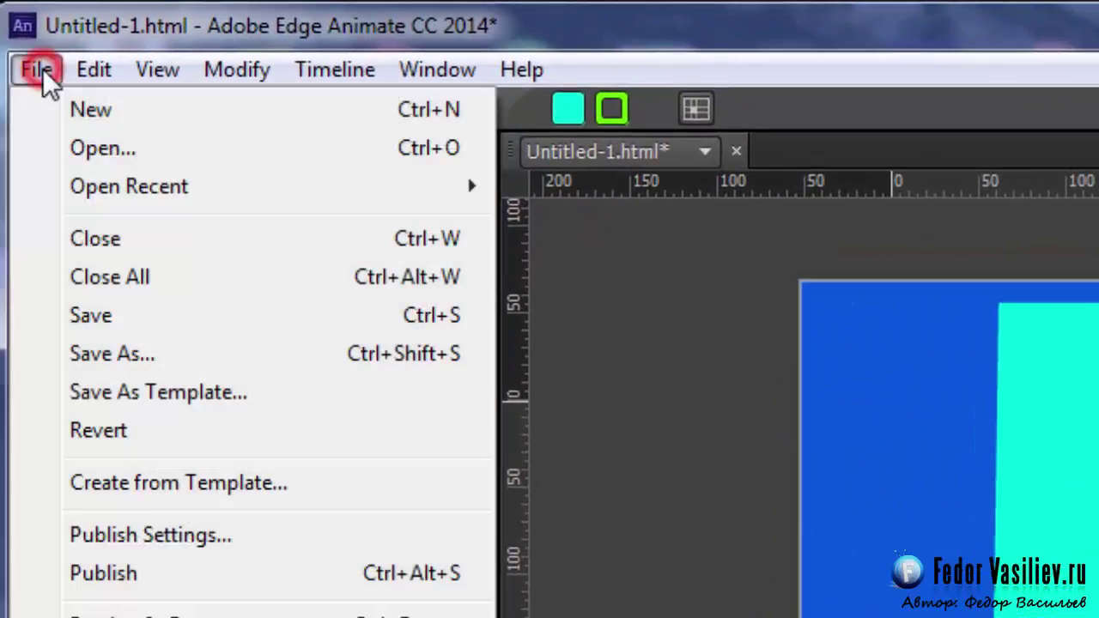
click(107, 355)
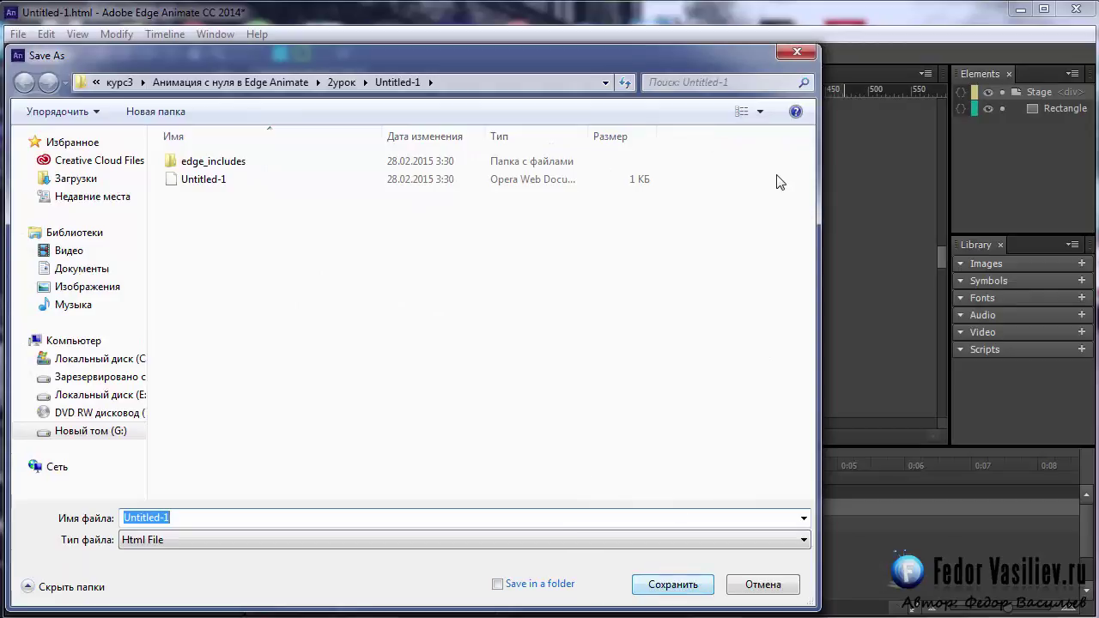
click(796, 55)
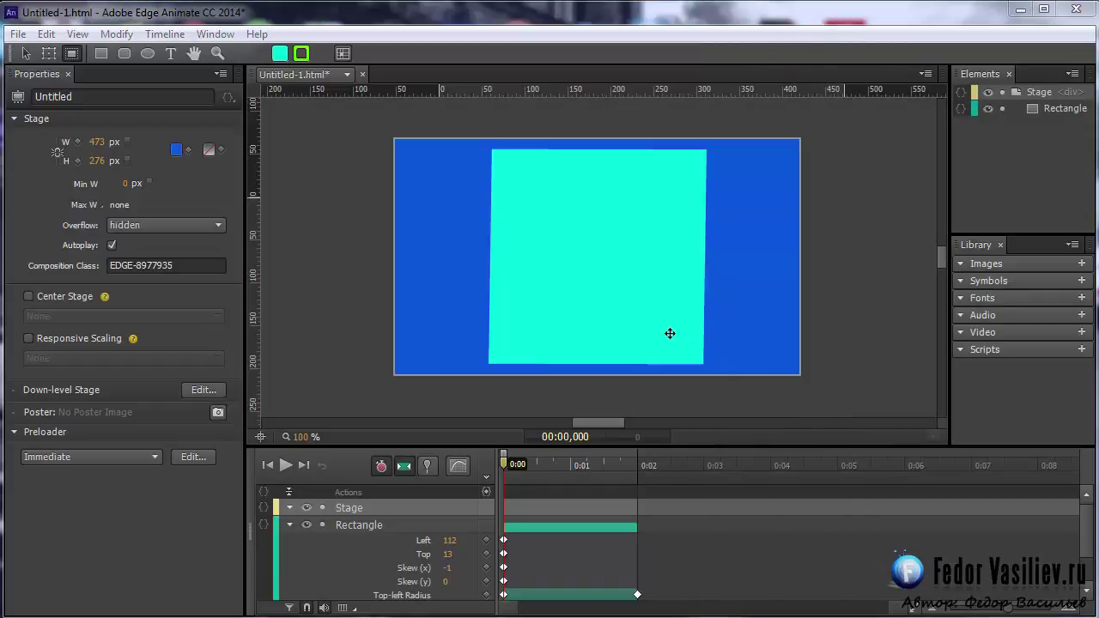